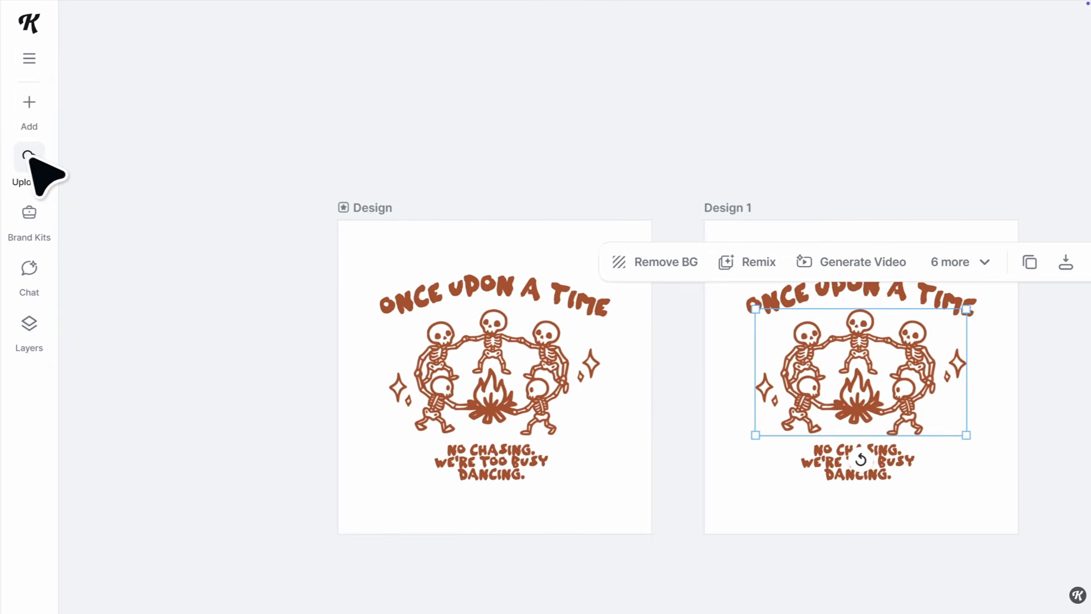
Step: Open the uploads area to add a file to the project
left_click(31, 161)
left_click(265, 242)
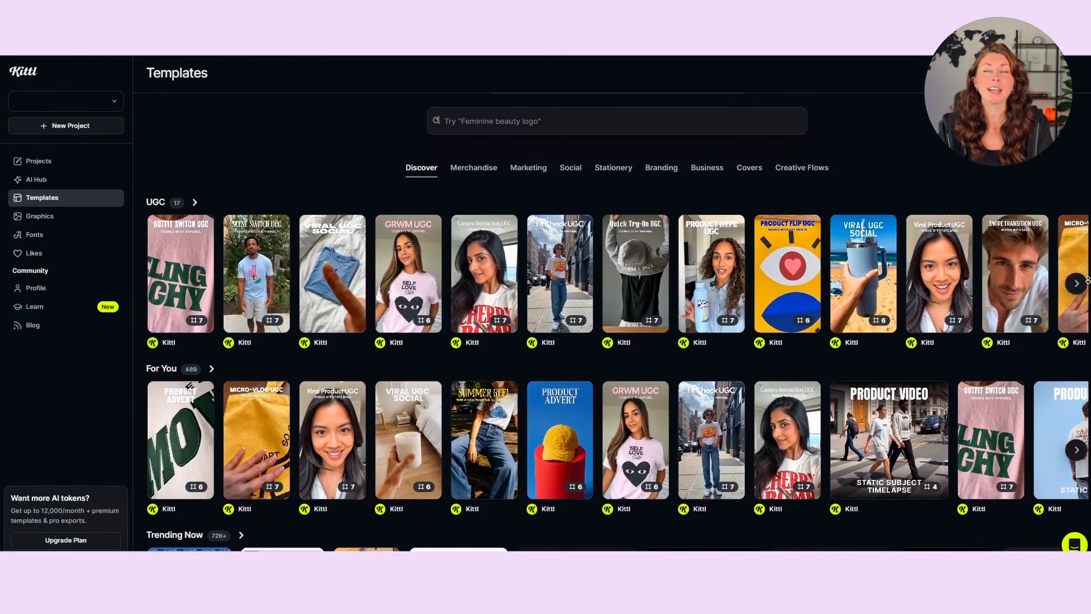
Step: Browse the UGC, For You and Trending Now rows of the template library
scroll(1087, 279, "down", 2)
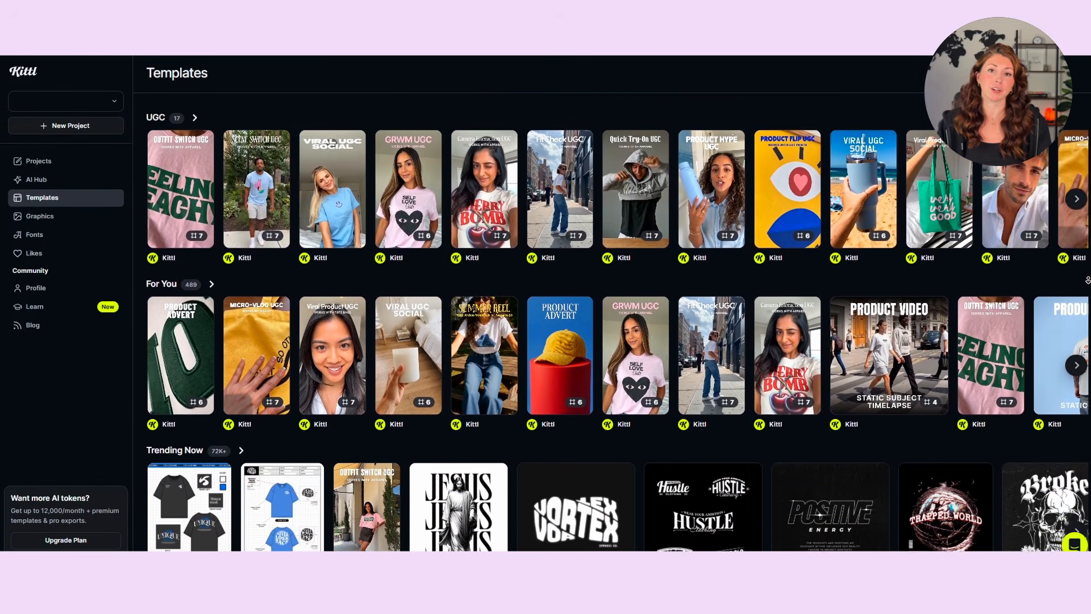
scroll(1087, 279, "down", 3)
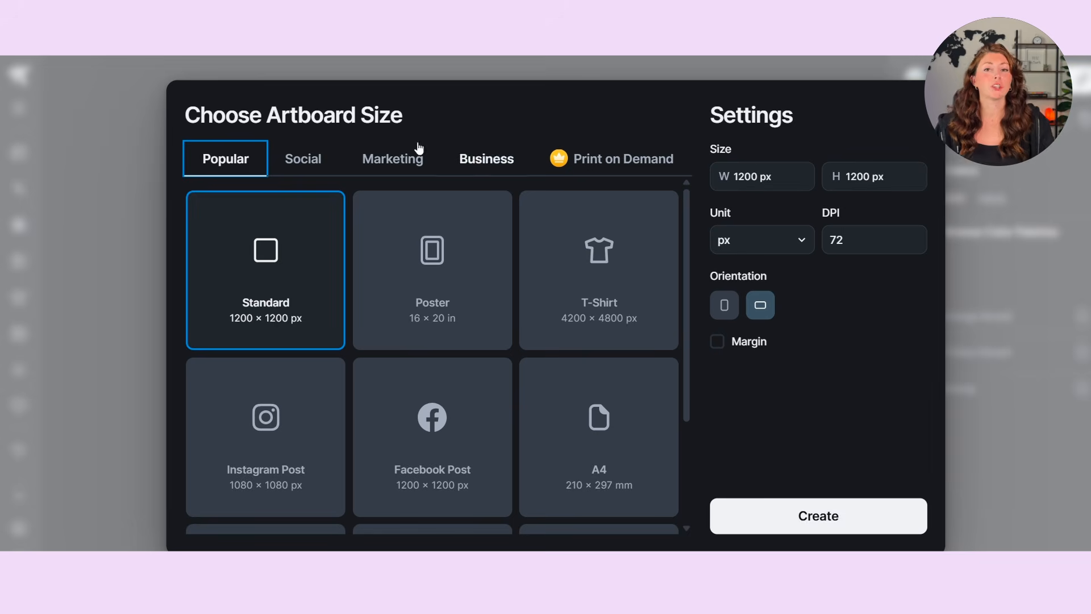
Step: Look through the Social, Marketing, Business and Print on Demand artboard size presets
left_click(302, 172)
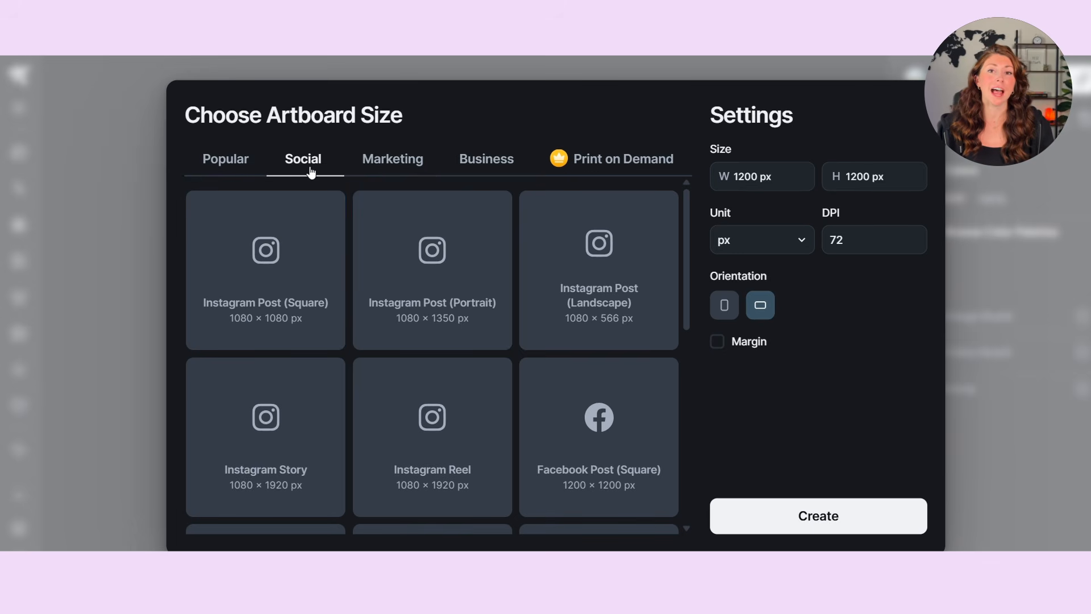
left_click(395, 168)
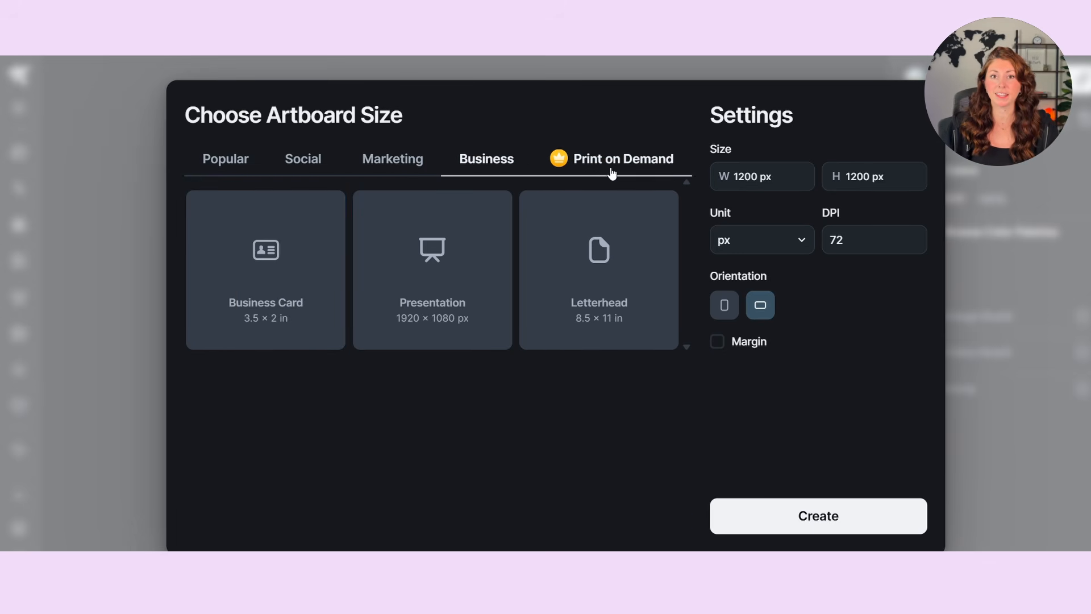
left_click(612, 171)
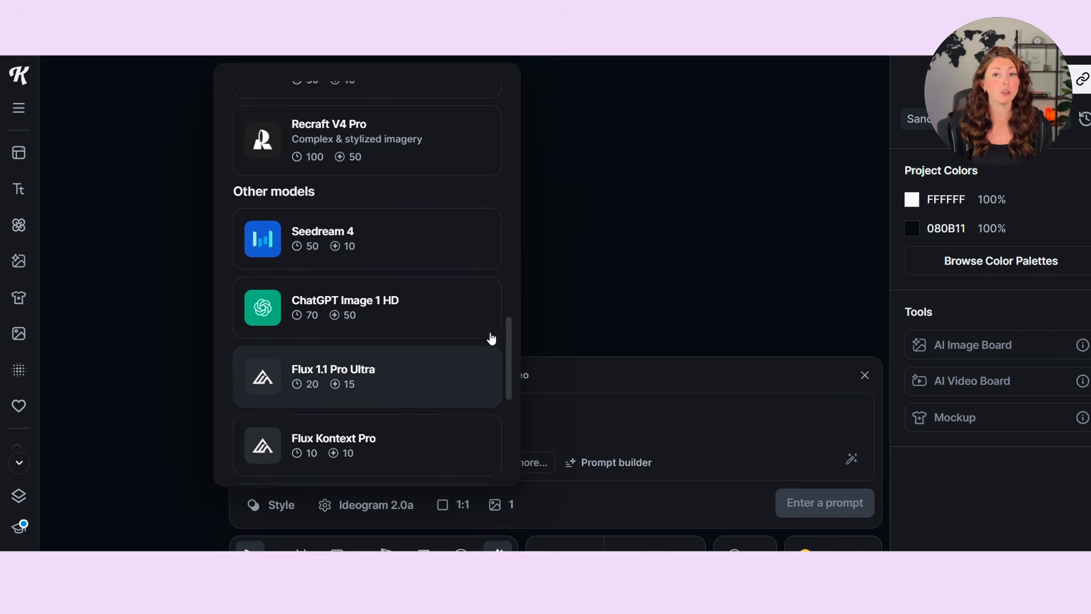
Step: Look through the AI image models available for image generation, comparing their purposes and costs
scroll(492, 338, "up", 4)
scroll(491, 338, "up", 8)
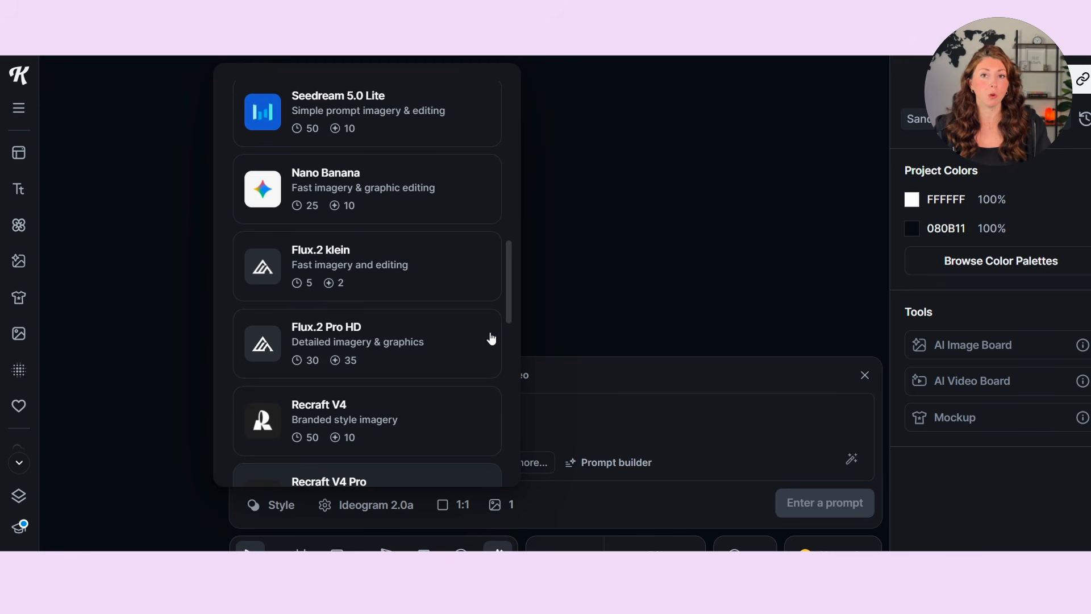
scroll(492, 338, "up", 6)
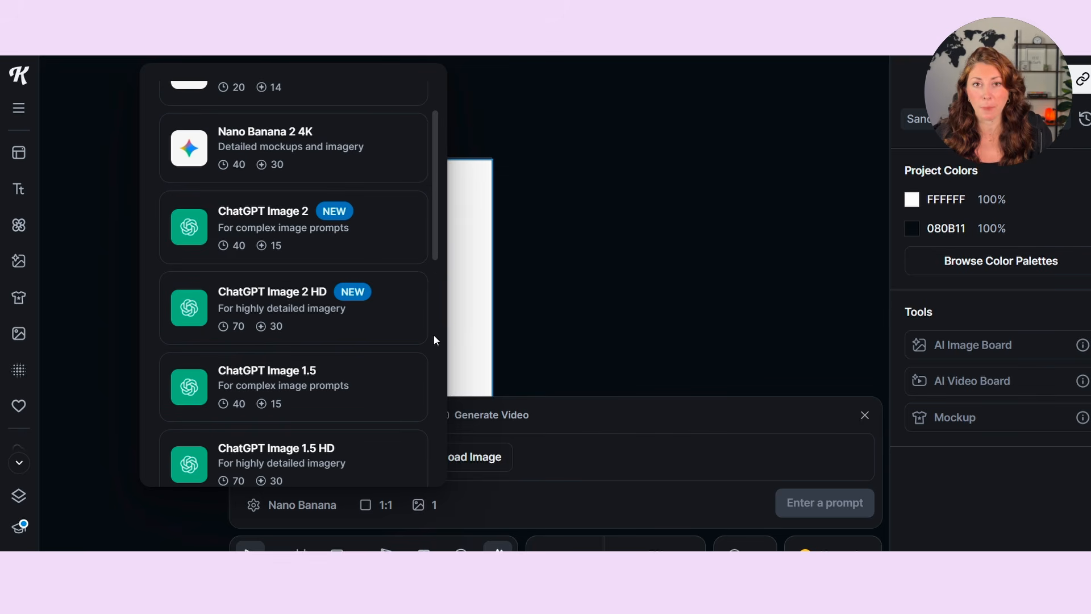
scroll(434, 339, "down", 4)
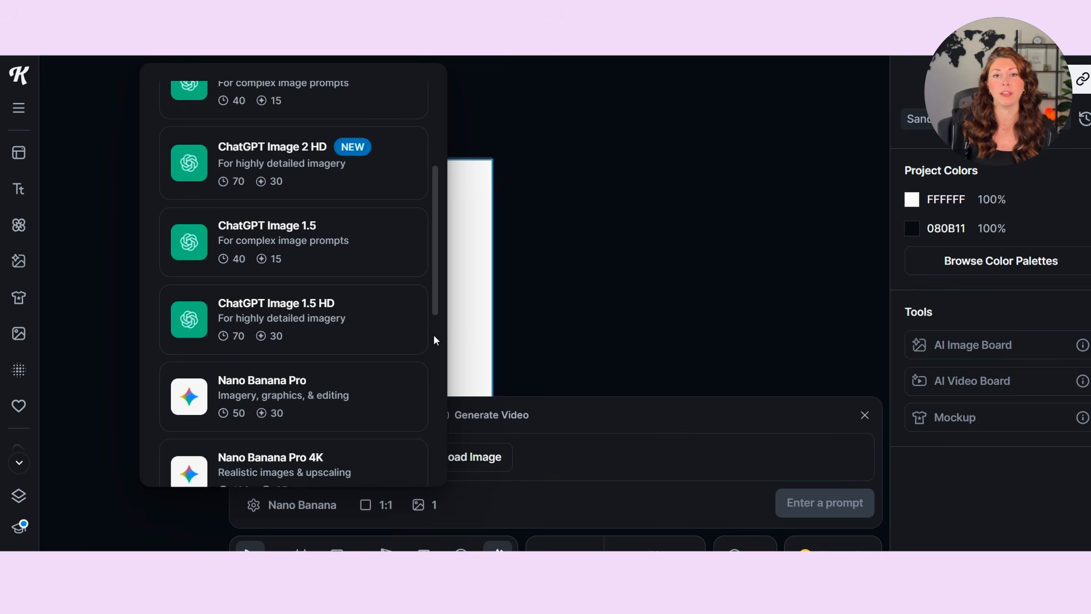
scroll(433, 334, "down", 3)
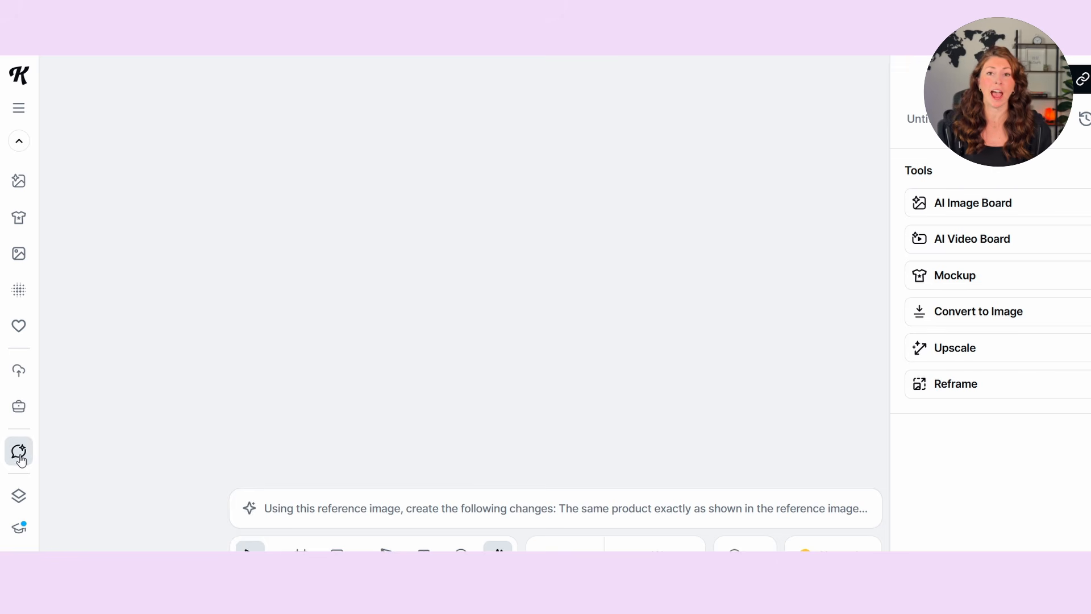
Step: Open the AI chat and set the image generation model to ChatGPT Image 1.5 HD
left_click(19, 454)
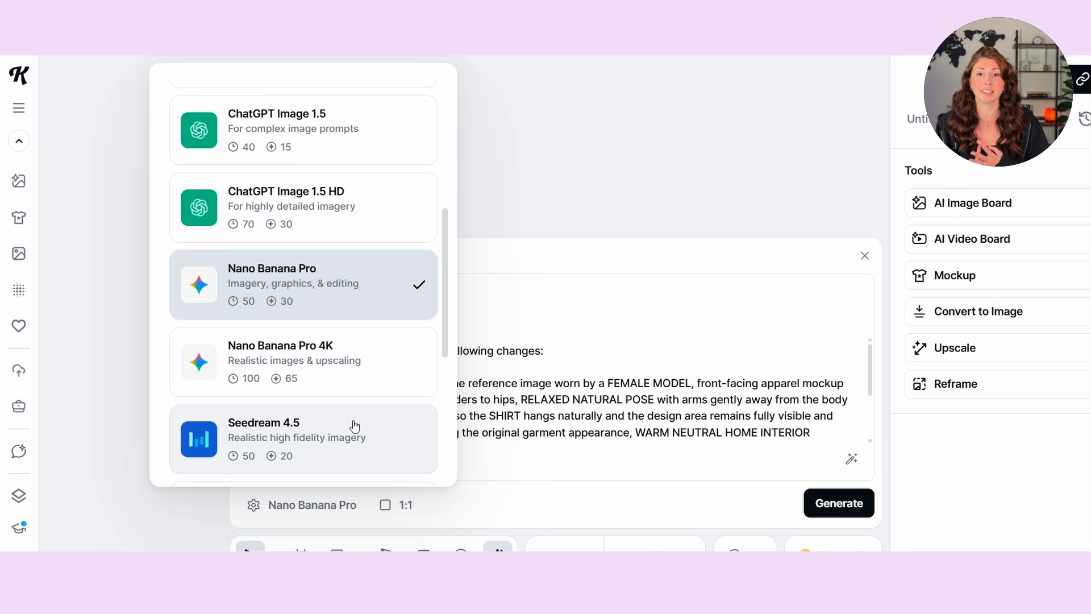
scroll(353, 464, "down", 2)
left_click(361, 378)
scroll(421, 348, "down", 1)
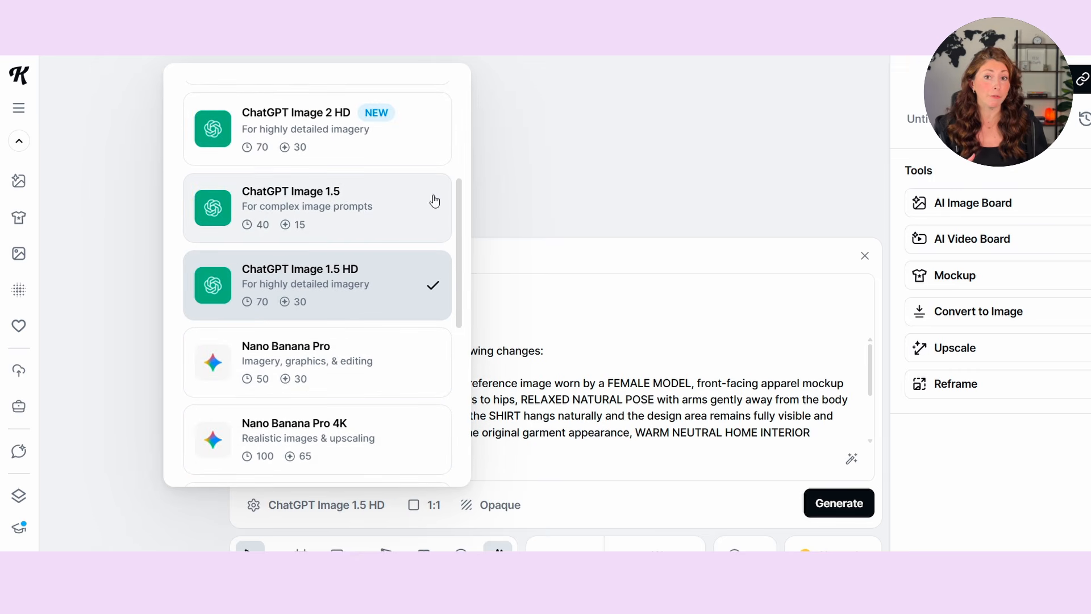
Step: Compare the recommended image models, including the Nano Banana and ChatGPT Image versions
scroll(434, 201, "up", 5)
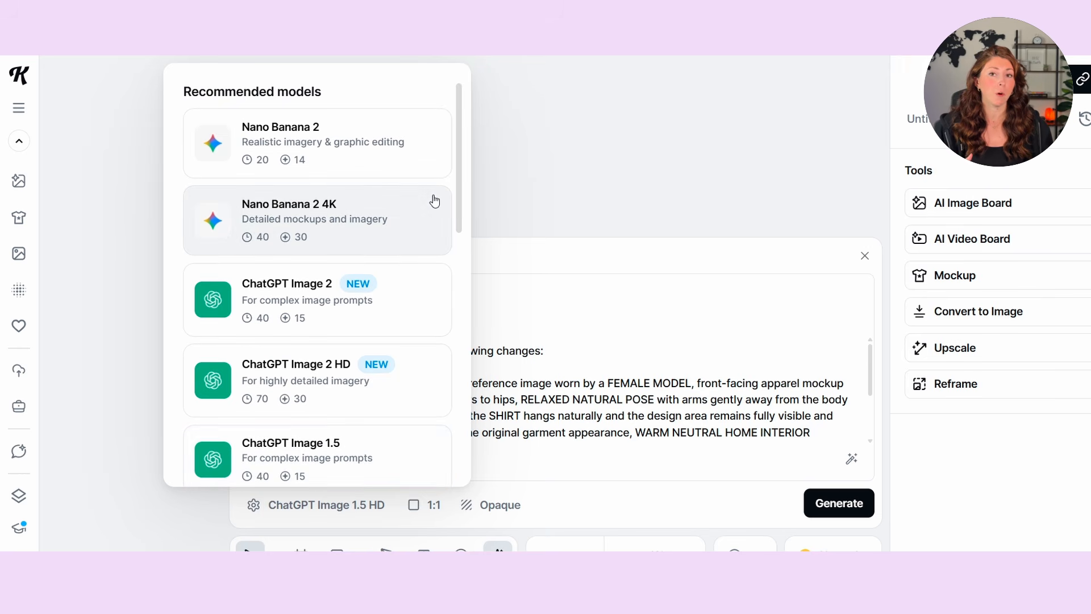
scroll(434, 201, "down", 1)
scroll(435, 204, "down", 3)
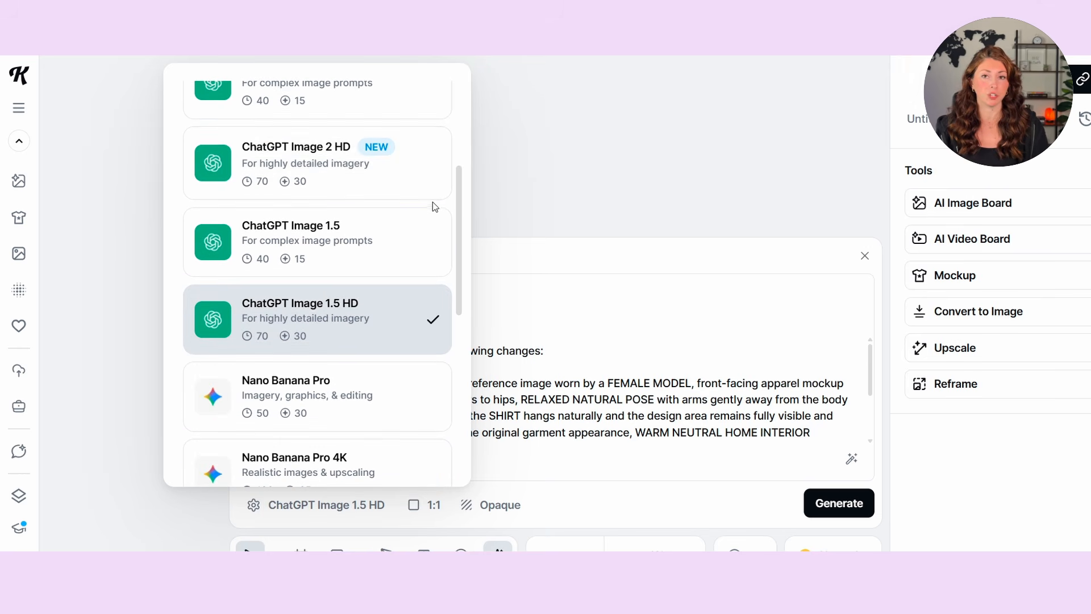
scroll(433, 206, "down", 1)
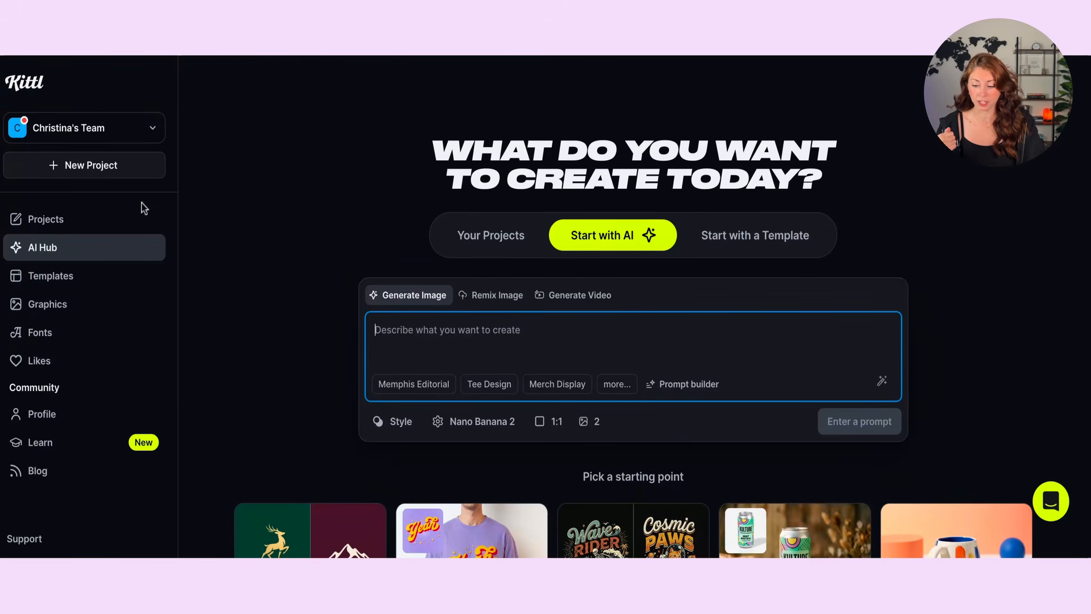
Step: Open the template library and examine its UGC, For You and Trending Now categories
left_click(55, 280)
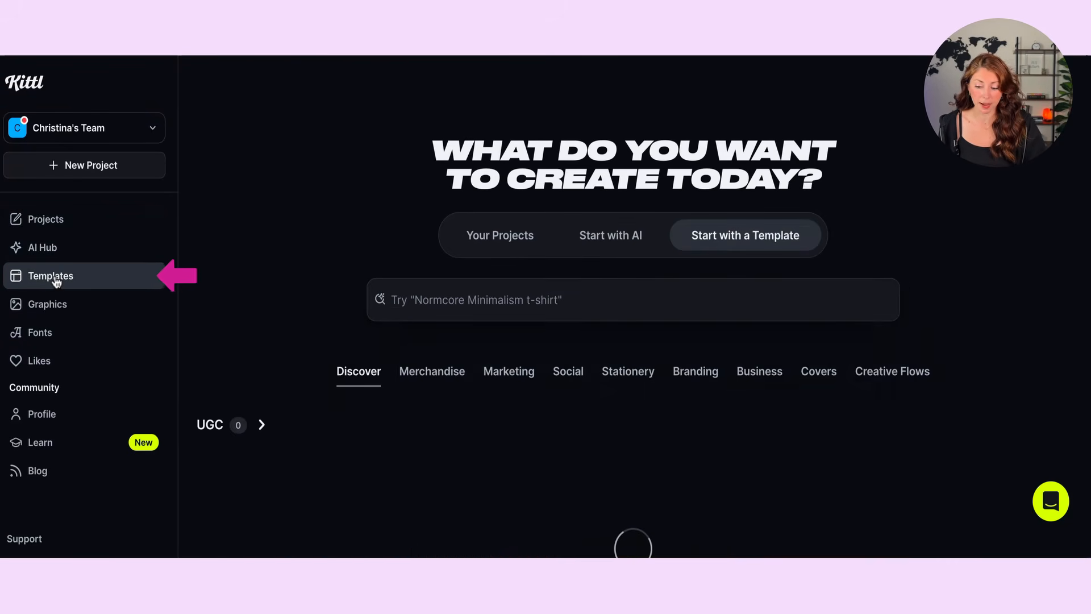
scroll(369, 213, "down", 3)
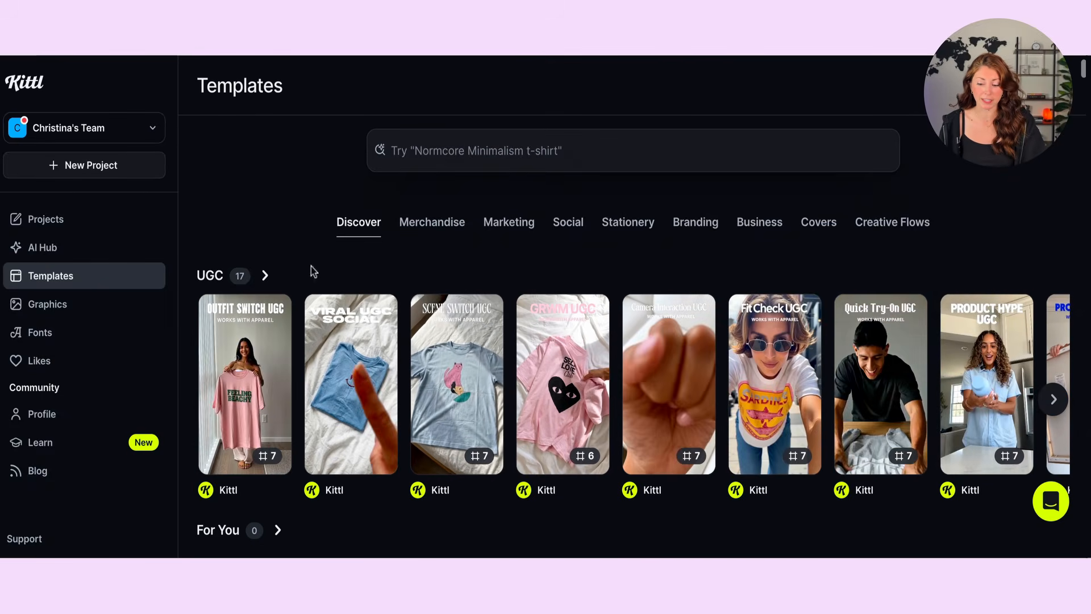
scroll(290, 366, "down", 3)
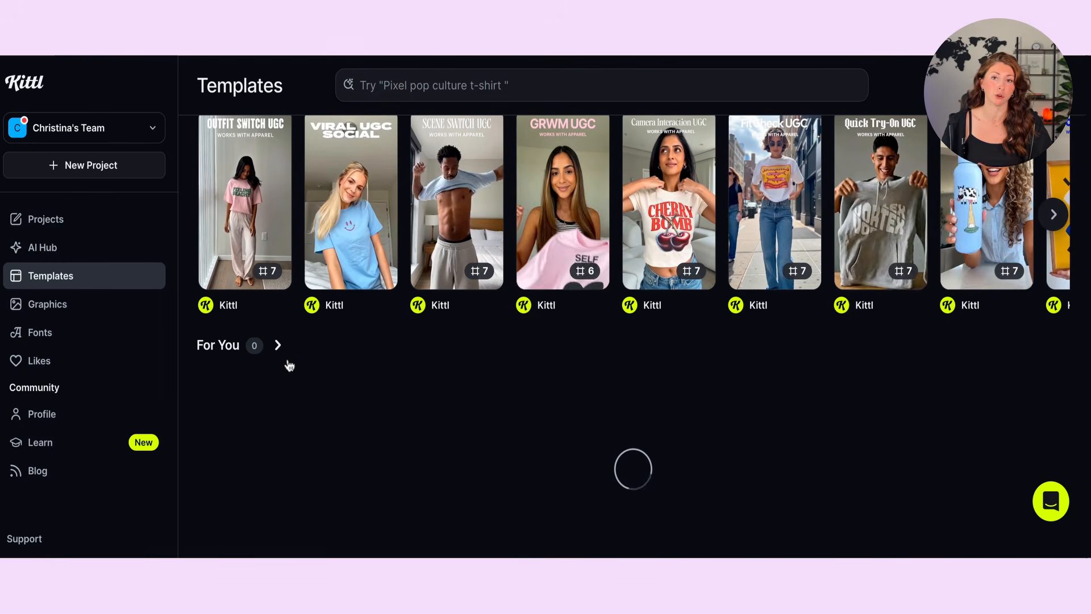
scroll(289, 366, "down", 2)
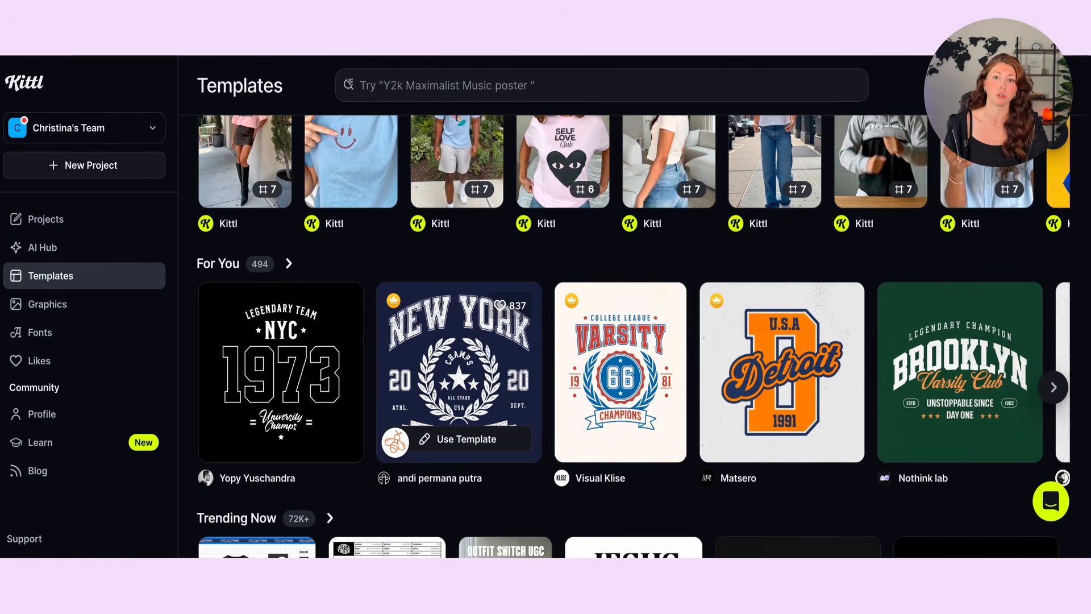
scroll(863, 290, "down", 9)
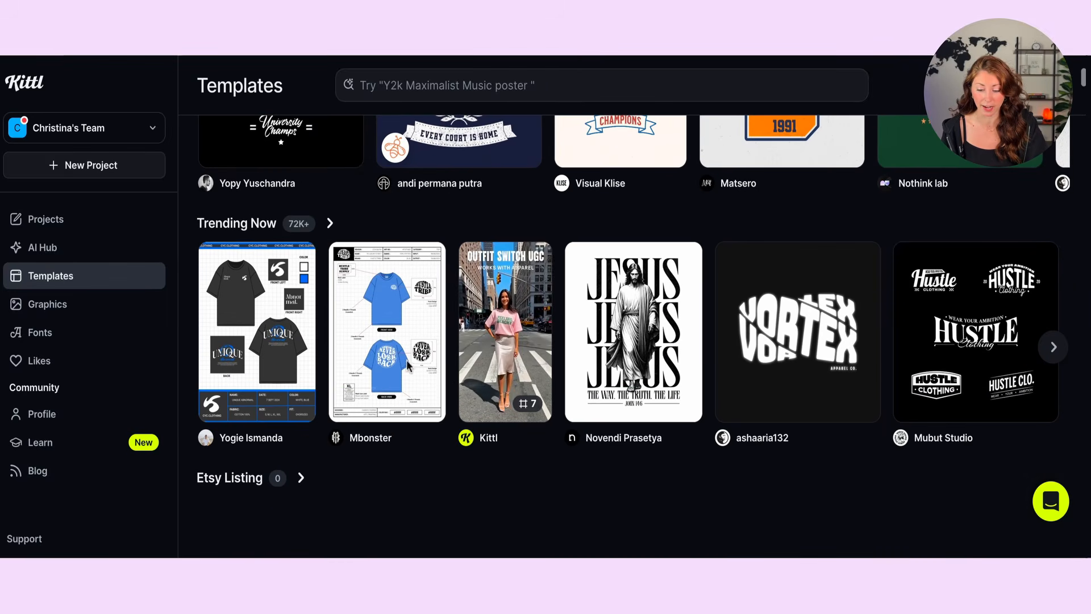
Step: Examine the Etsy Listing, Kittl Flows, Videos, AI Prompt Packs and All-in-One Design Bundles template categories
scroll(446, 280, "down", 3)
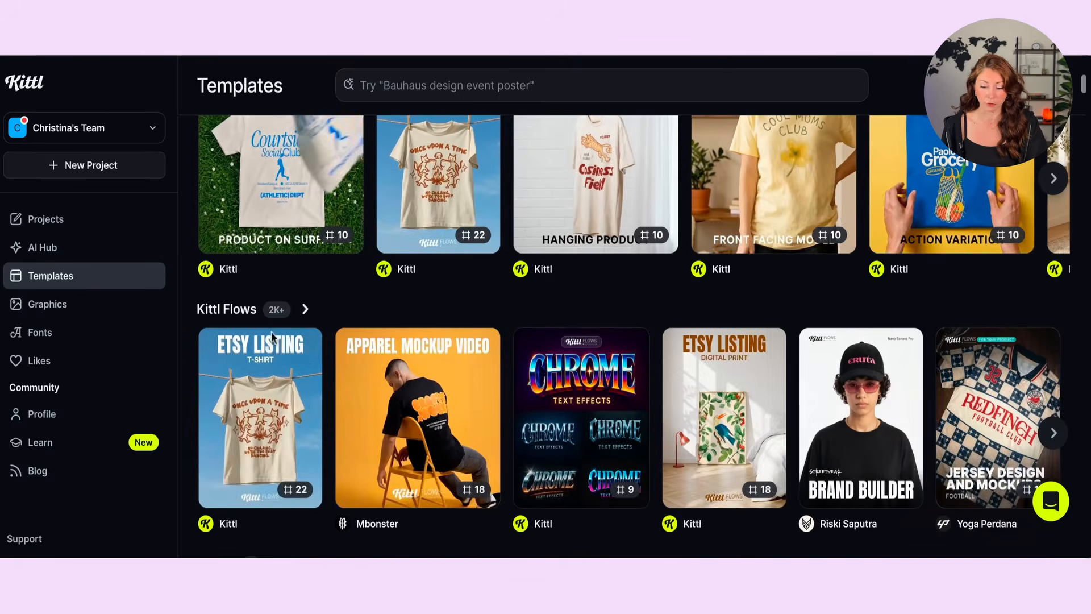
scroll(236, 348, "up", 2)
scroll(236, 348, "up", 2)
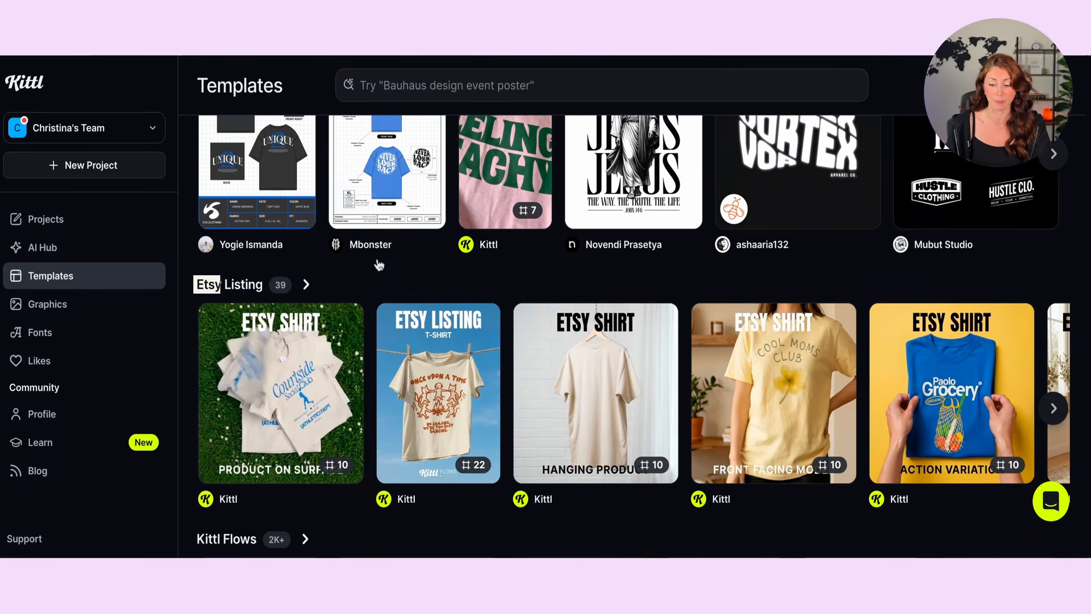
scroll(379, 265, "down", 10)
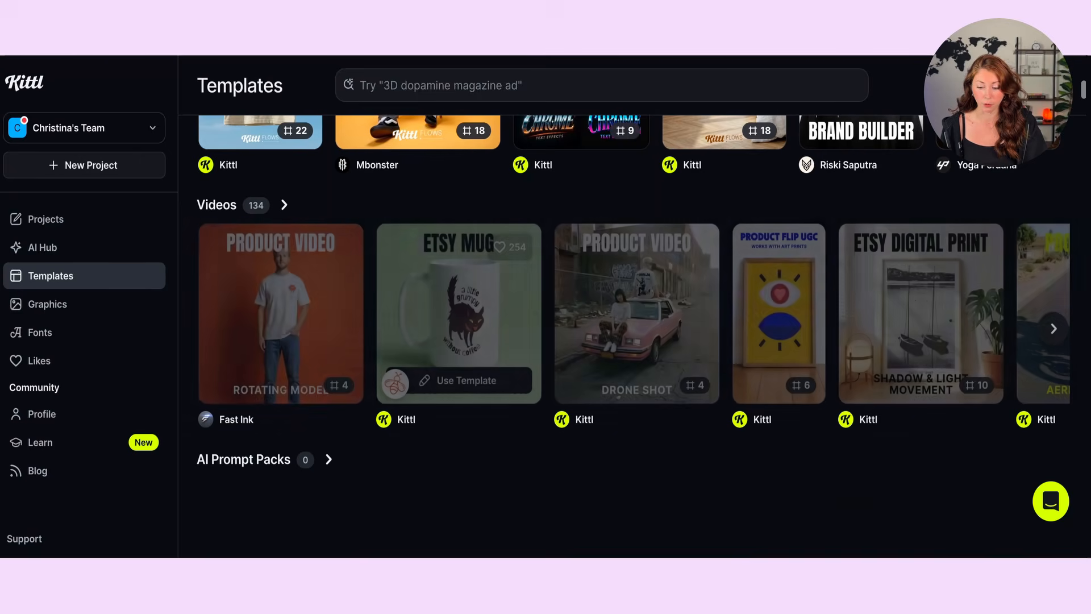
scroll(292, 188, "down", 5)
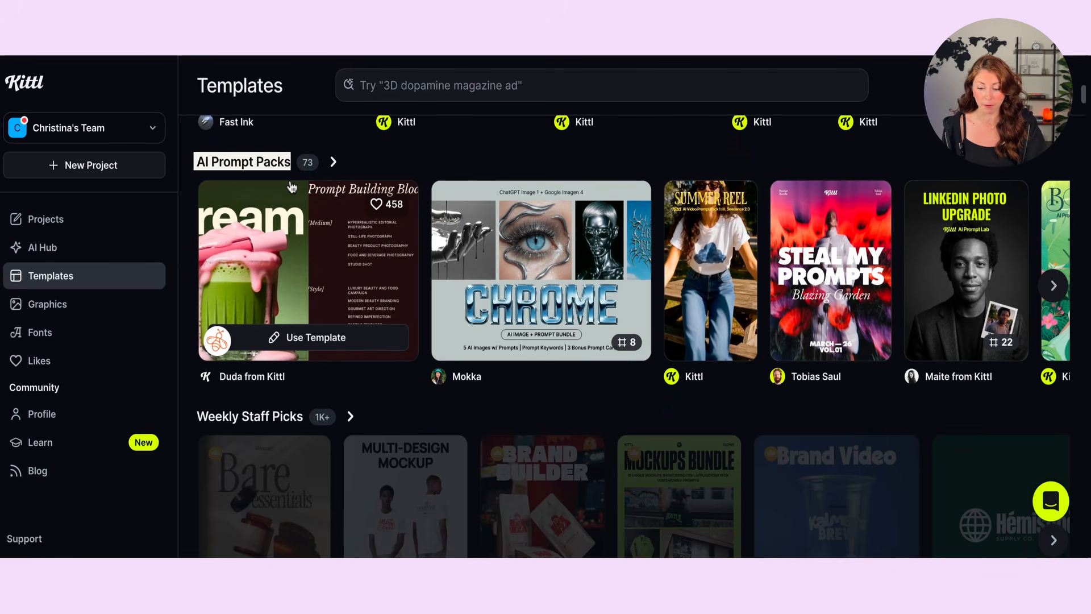
scroll(404, 254, "down", 7)
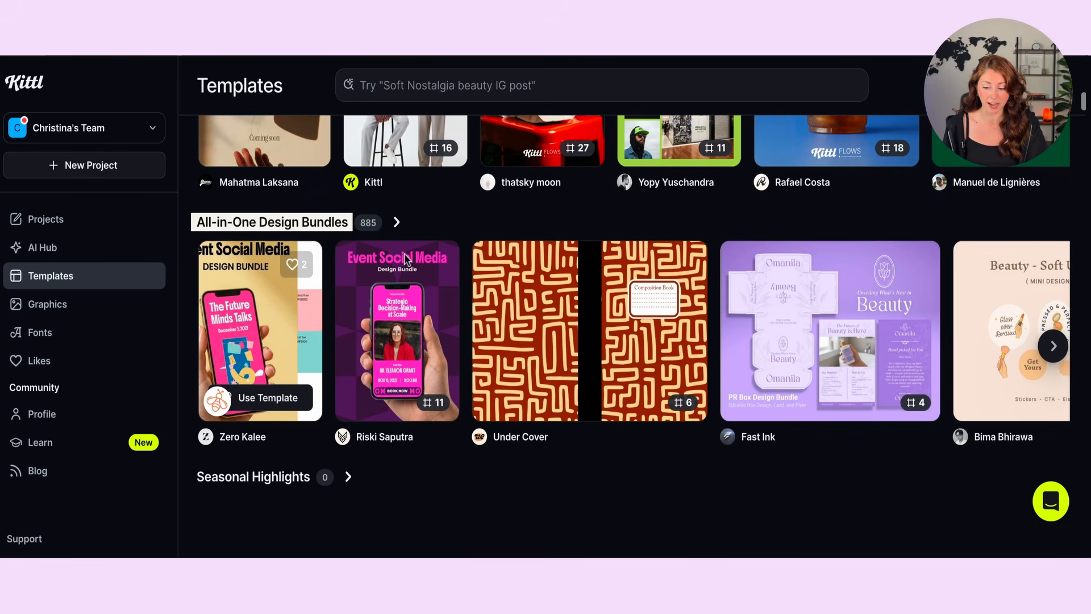
scroll(718, 360, "down", 5)
scroll(718, 361, "up", 20)
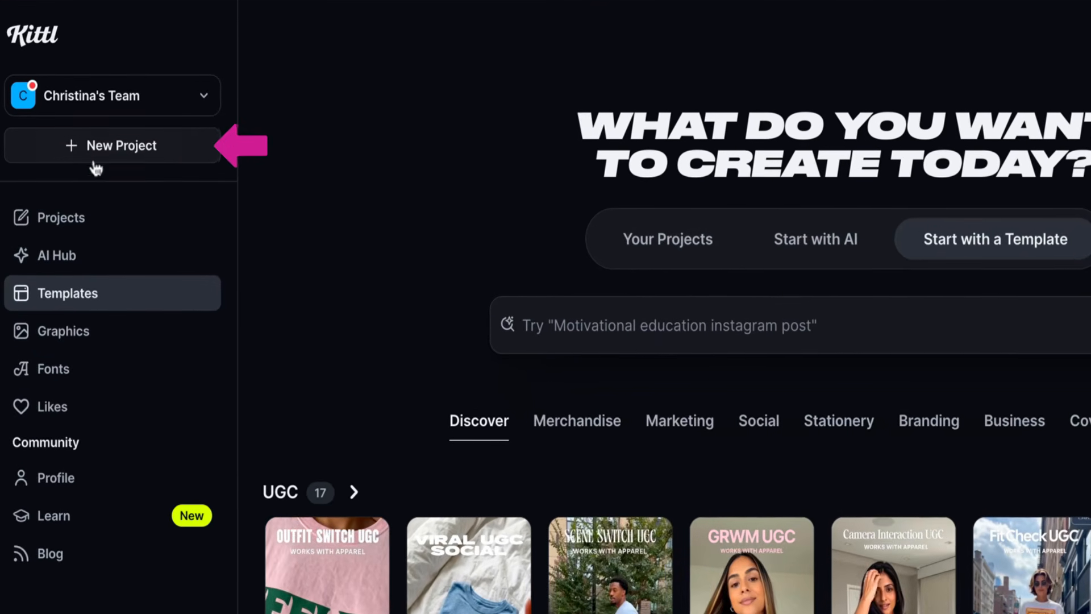
Step: Start a new project and select the T-Shirt artboard preset of 4200 × 4800 px
left_click(158, 160)
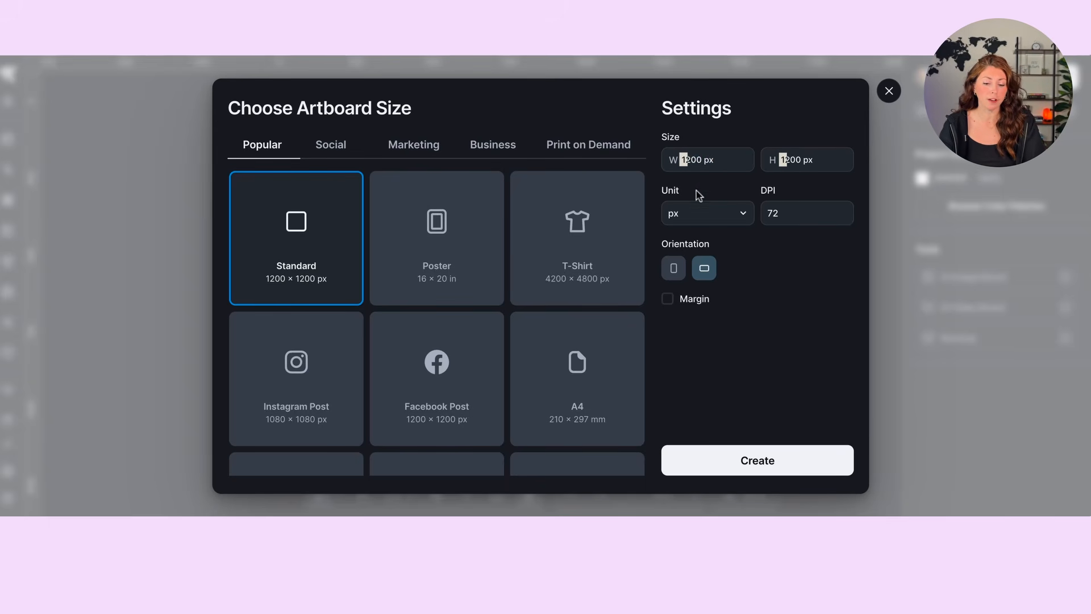
left_click(821, 158)
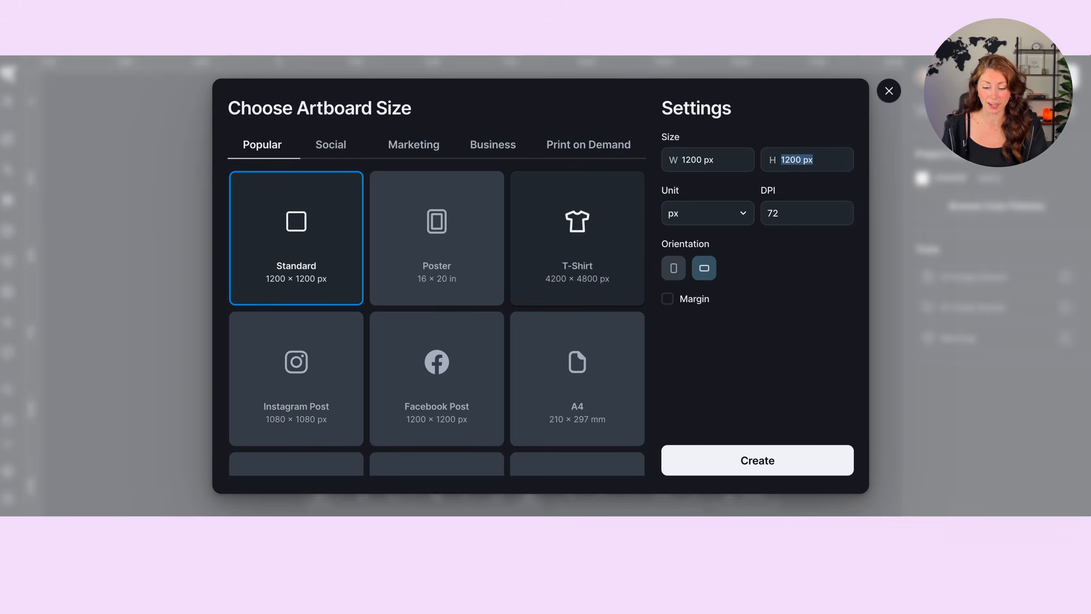
left_click(597, 271)
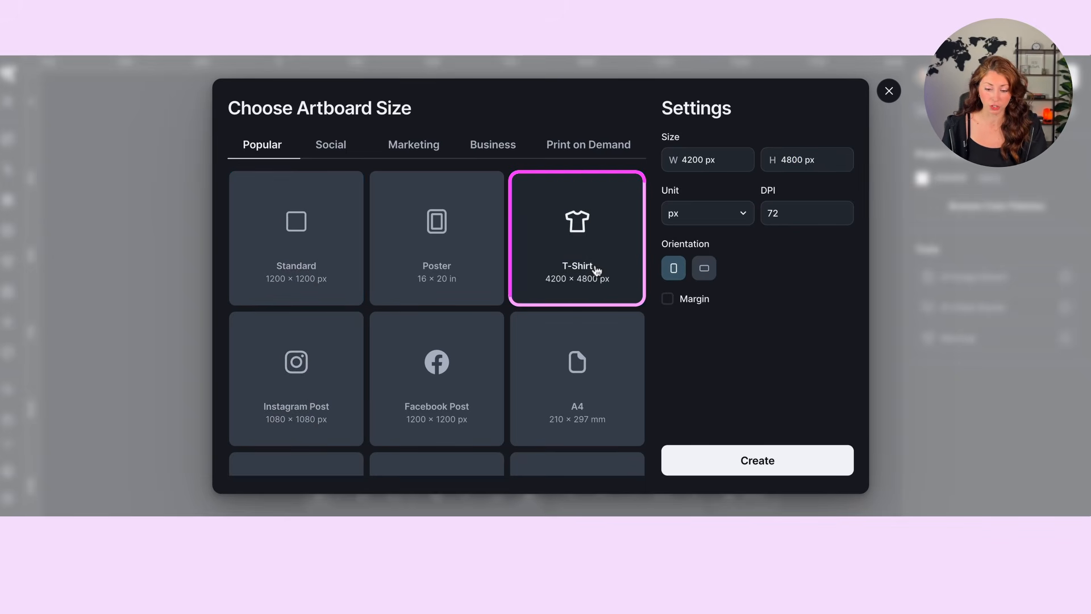
Step: Look through the other artboard size presets for social media, marketing and print on demand
scroll(374, 336, "down", 2)
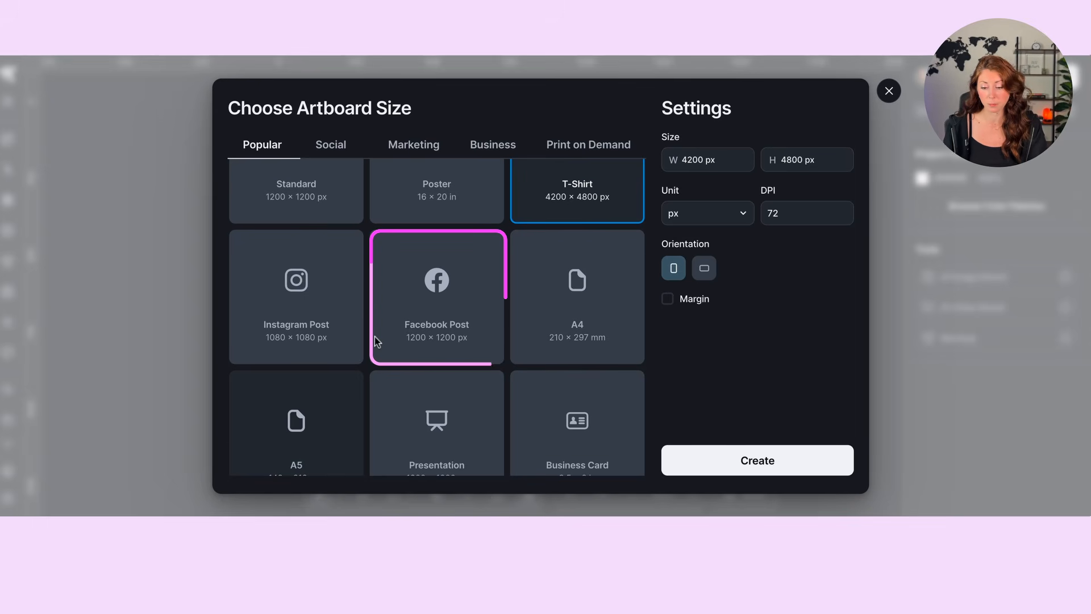
left_click(347, 145)
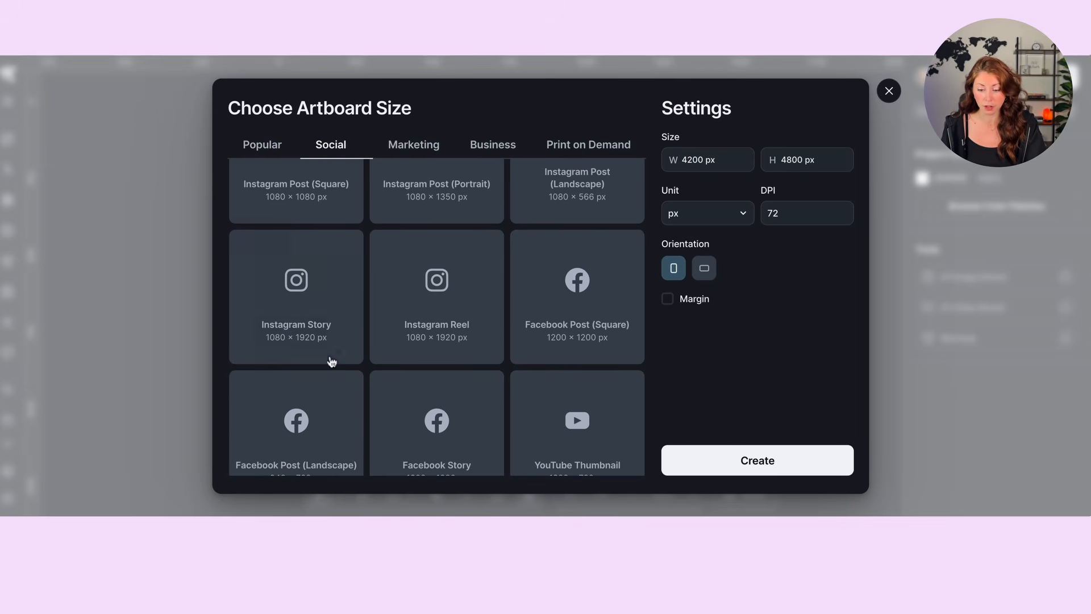
scroll(324, 364, "up", 2)
left_click(429, 143)
left_click(606, 147)
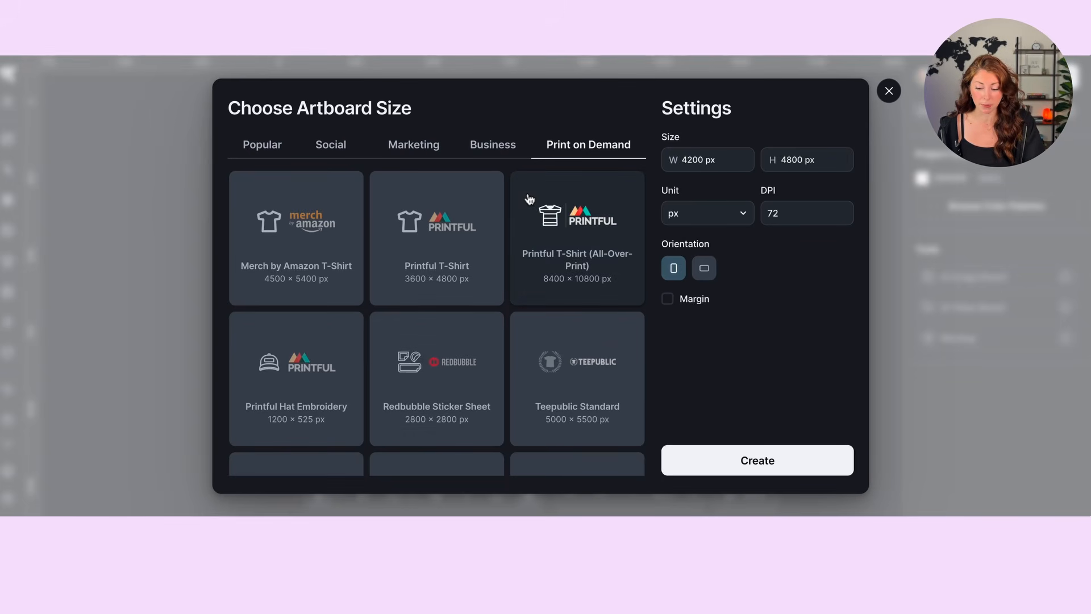
scroll(473, 347, "down", 3)
scroll(330, 341, "down", 3)
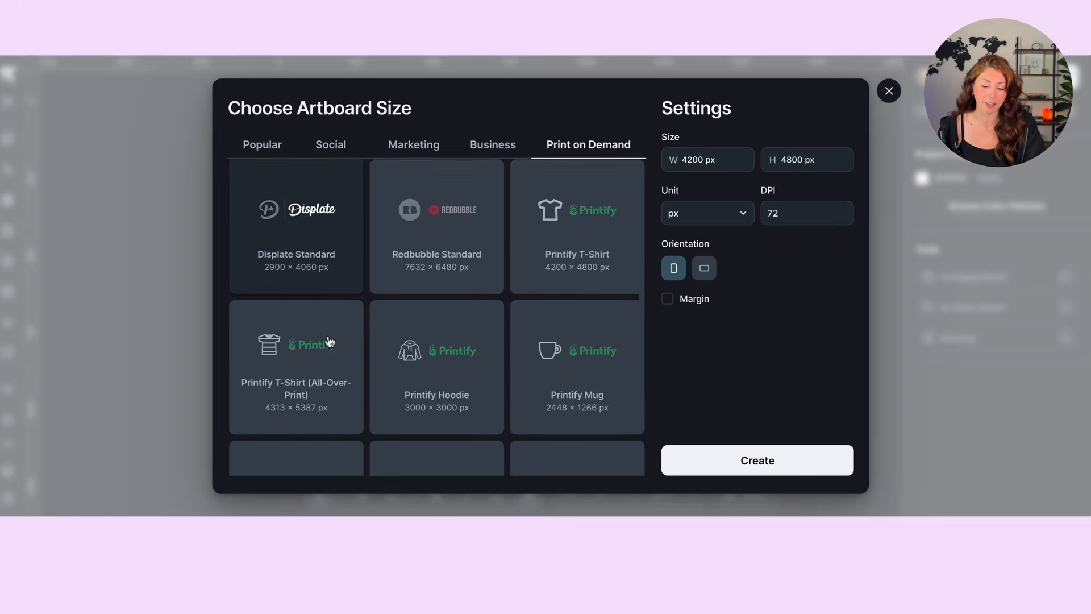
Step: Return to the popular size presets and create the artboard at the T-Shirt size, 4200 × 4800 px
left_click(266, 148)
scroll(612, 255, "up", 3)
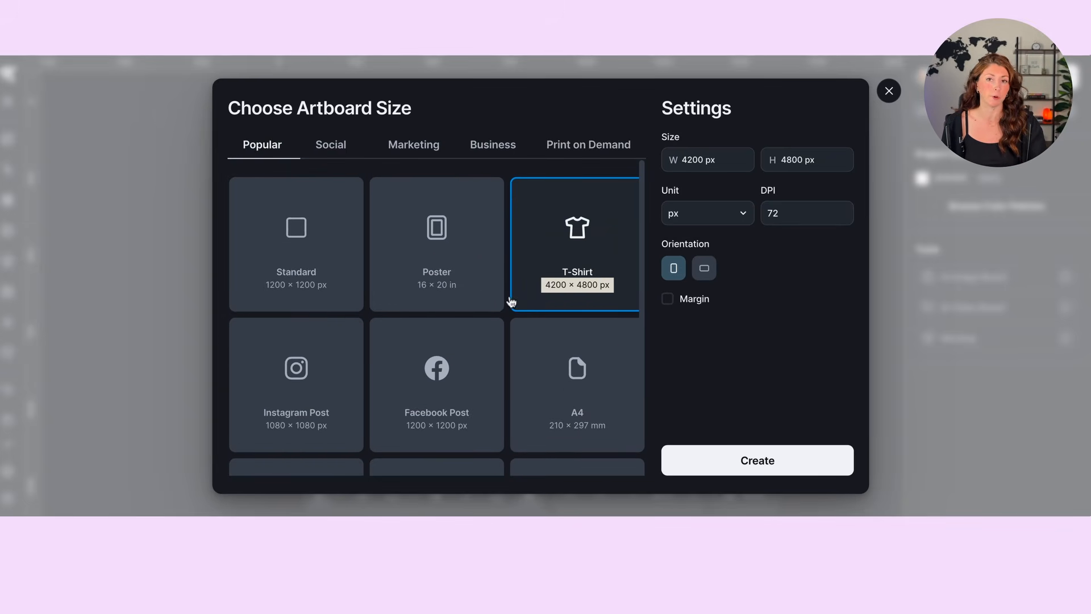
left_click(846, 452)
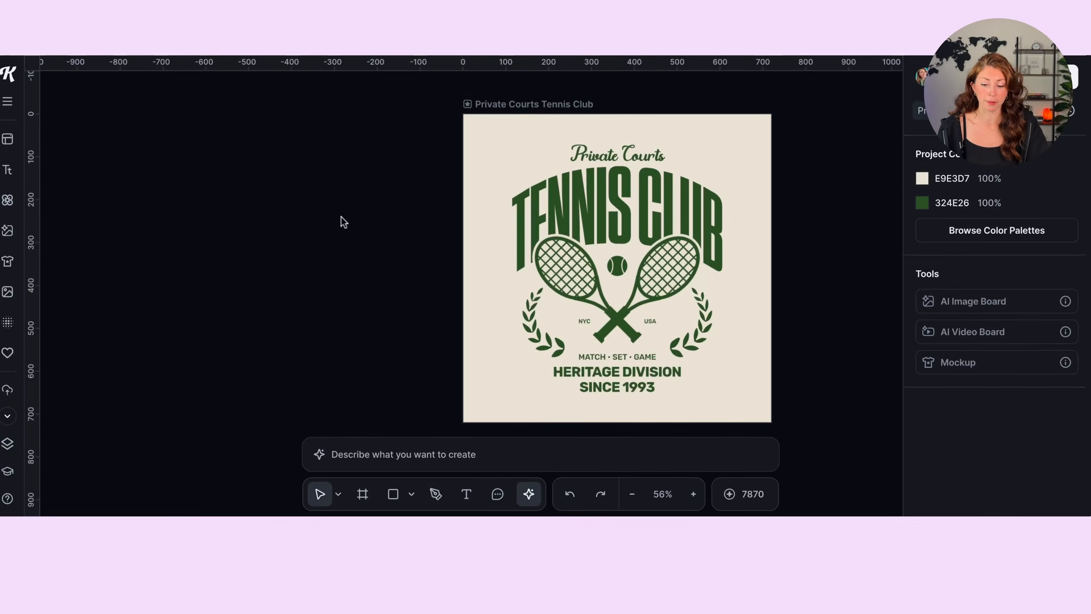
Step: Resize the Private Courts Tennis Club artboard to 4200 × 4800 px
left_click(509, 109)
left_click(365, 199)
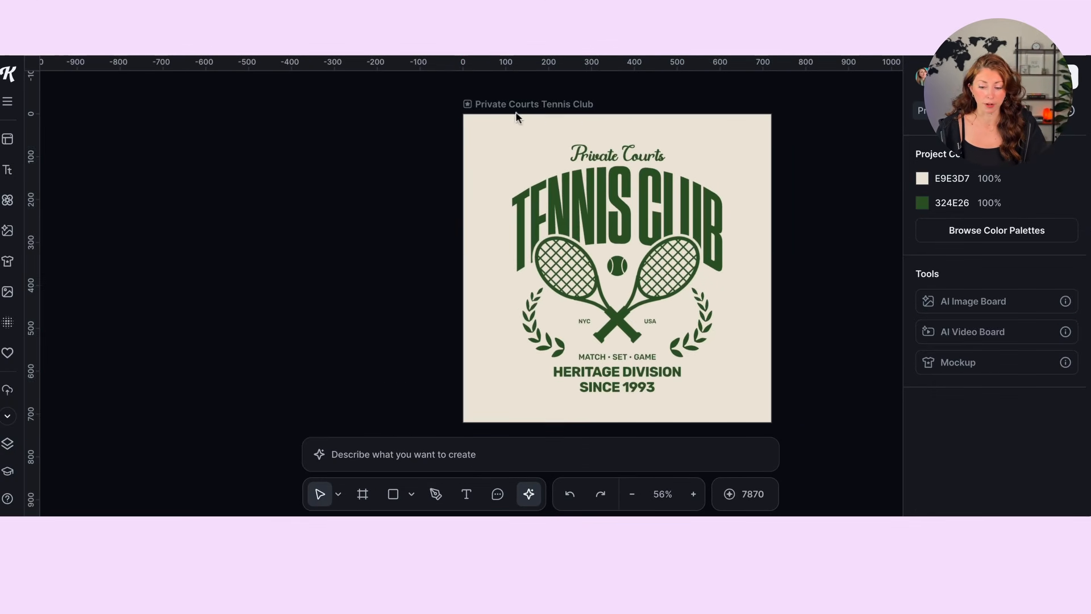
double_click(508, 103)
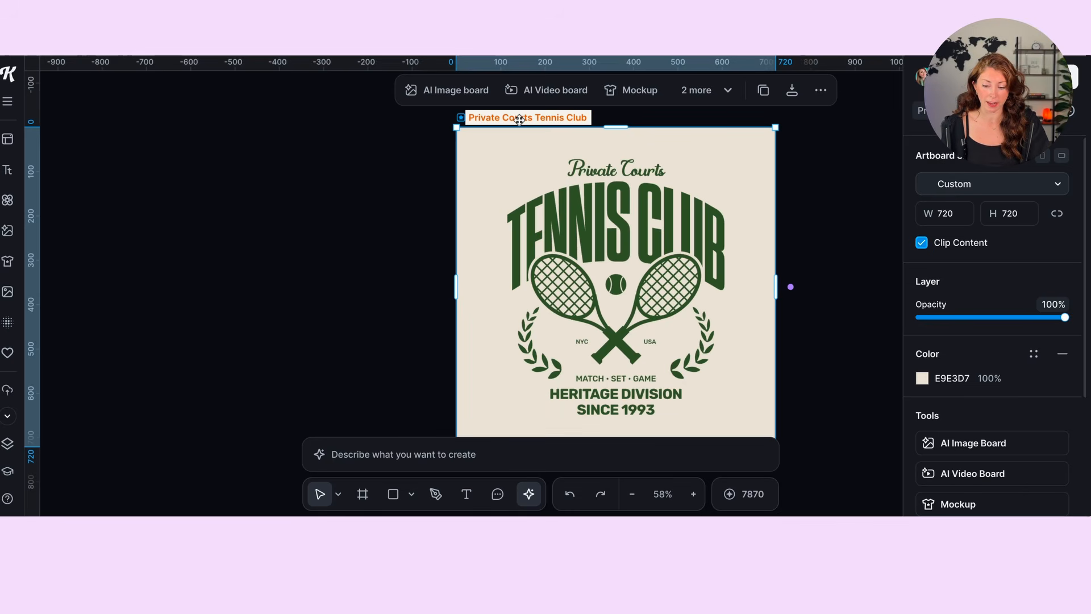
key("Return")
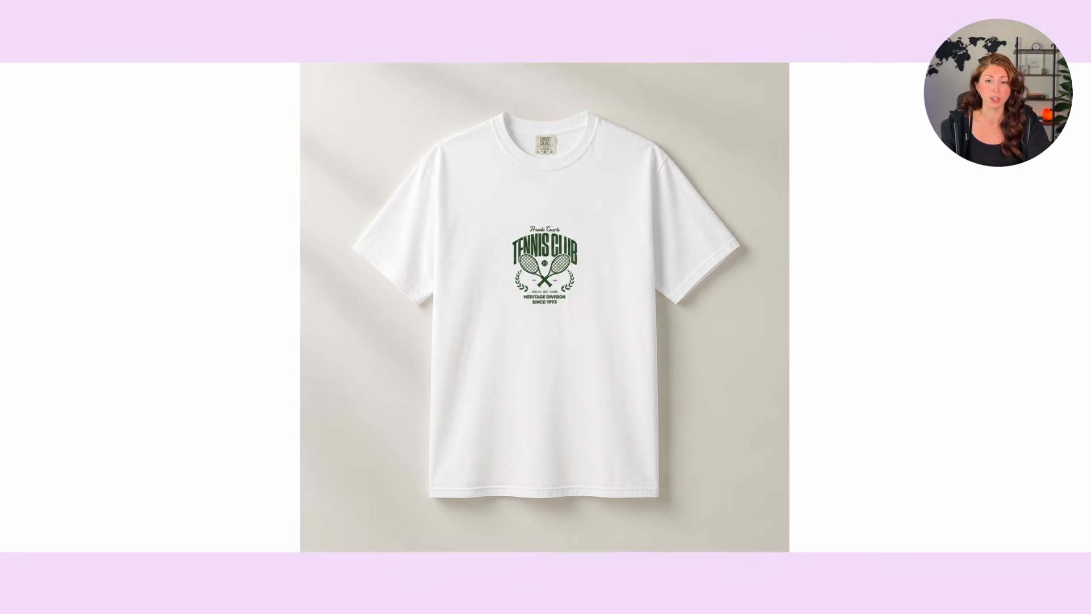
type("420")
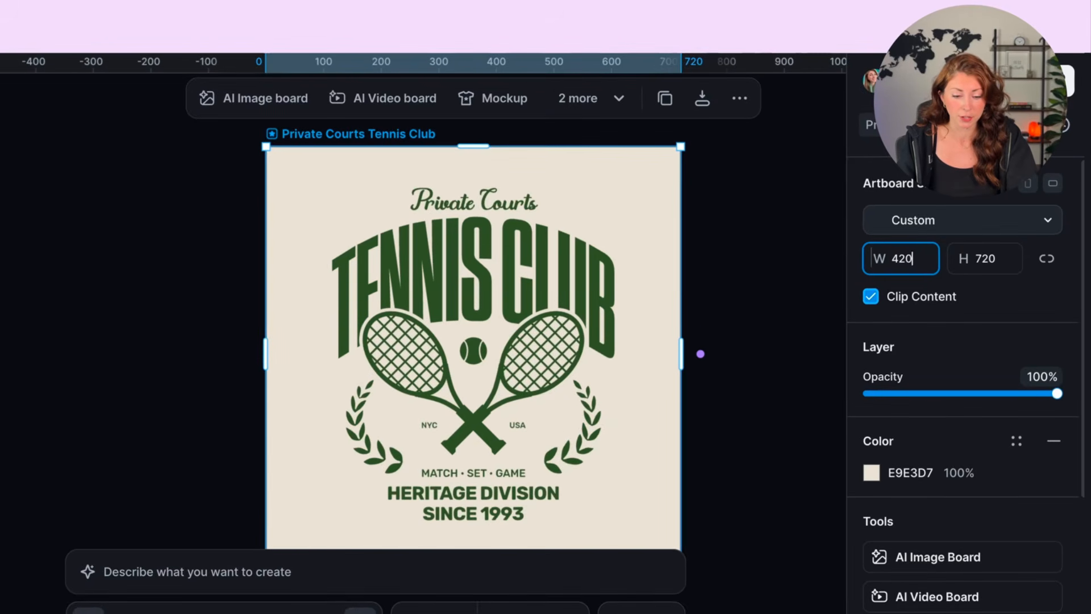
type("0")
key("Tab")
type("4")
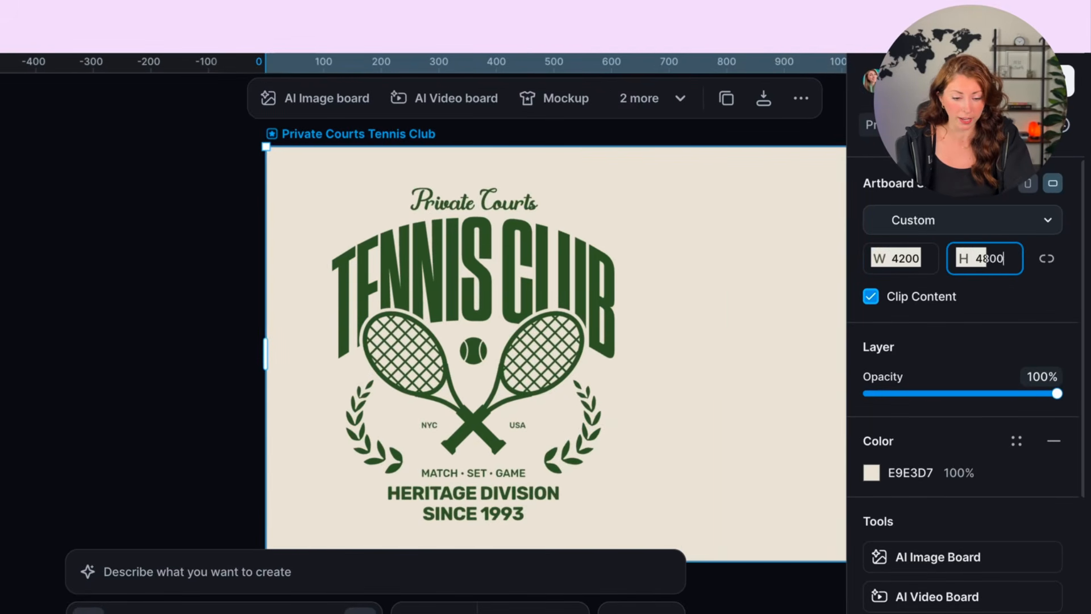
key("Return")
scroll(688, 256, "down", 10)
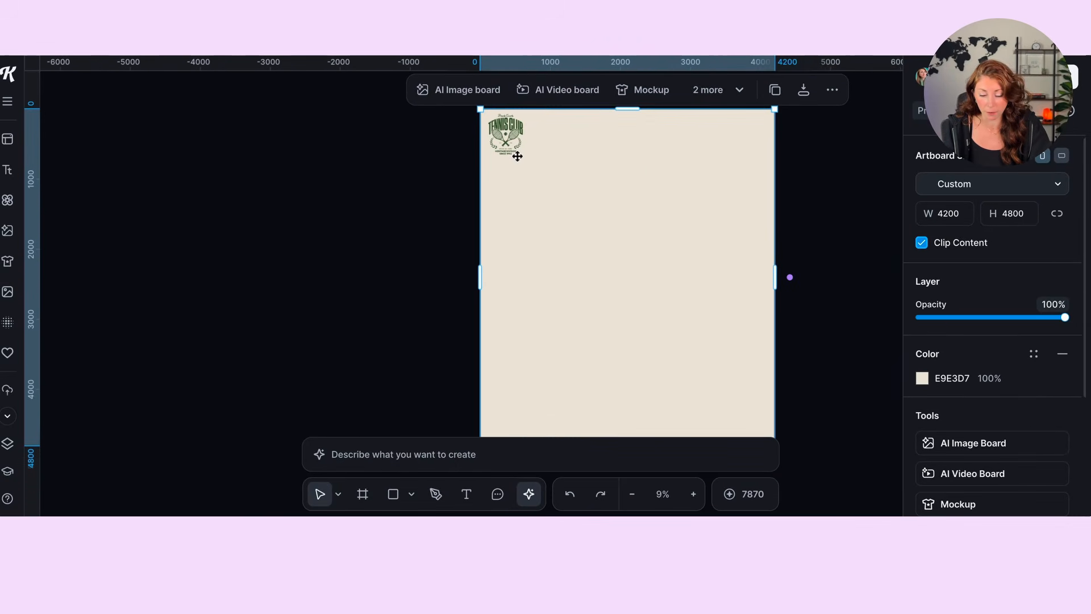
Step: Scale the whole tennis club artwork up to about 3798 × 4593 px and centre it on the artboard
scroll(518, 156, "up", 4)
left_click(400, 173)
scroll(400, 173, "up", 2)
left_click_drag(398, 114, 527, 248)
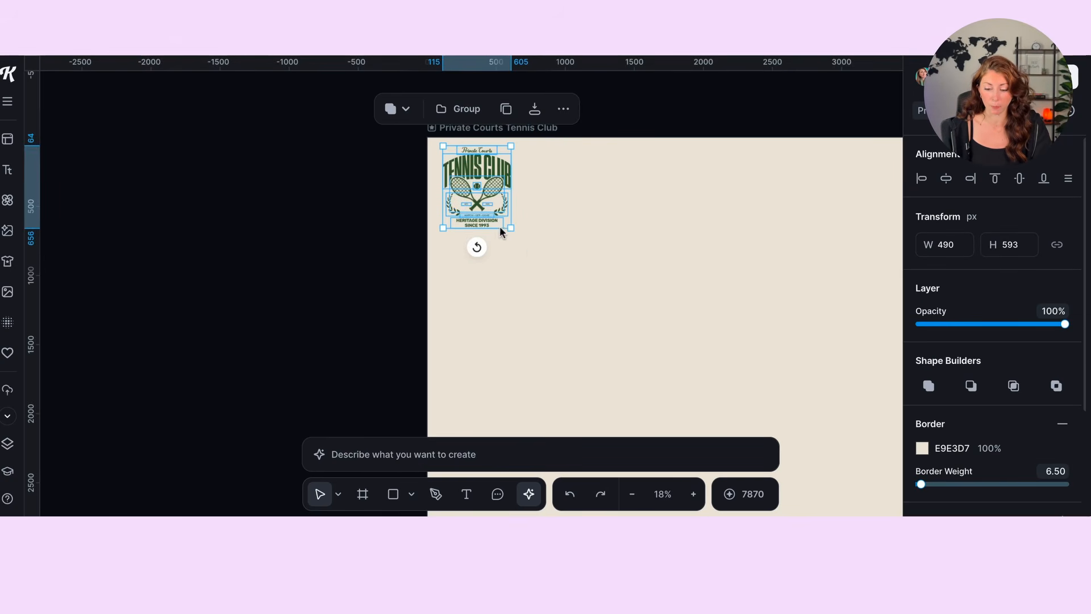
left_click_drag(516, 230, 809, 358)
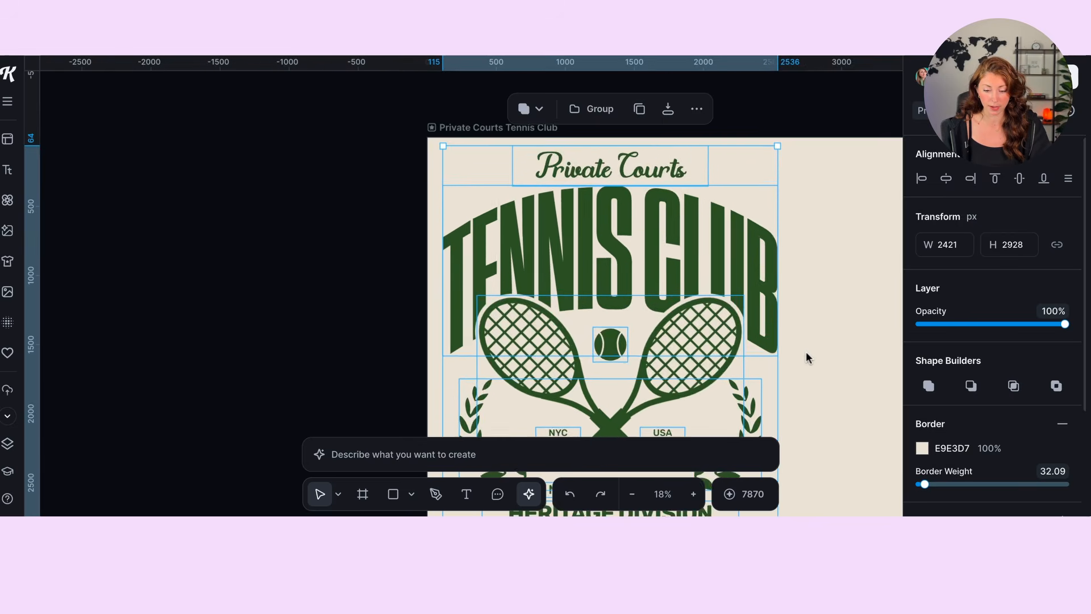
scroll(806, 351, "down", 3)
scroll(806, 351, "down", 2)
left_click_drag(785, 302, 849, 380)
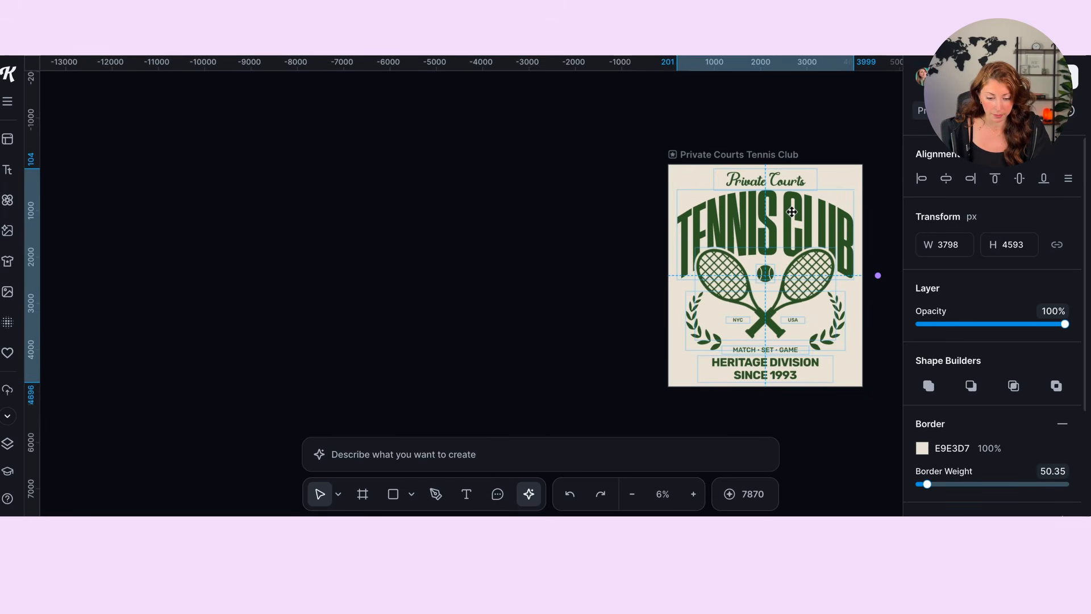
left_click(561, 210)
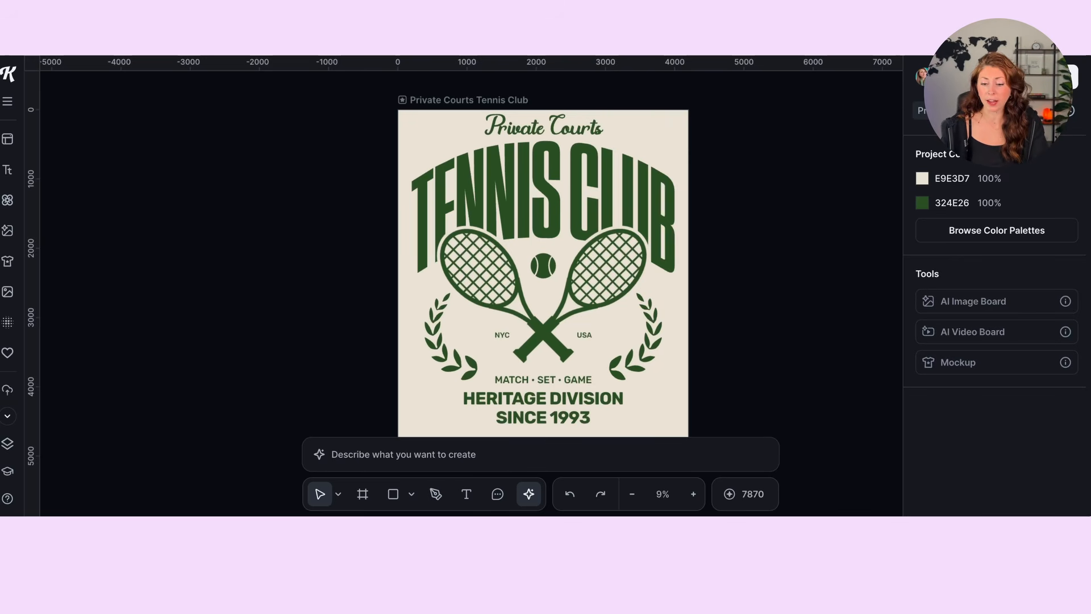
Step: Replace the word TENNIS with PICKLEBALL in the arched headline
left_click(523, 176)
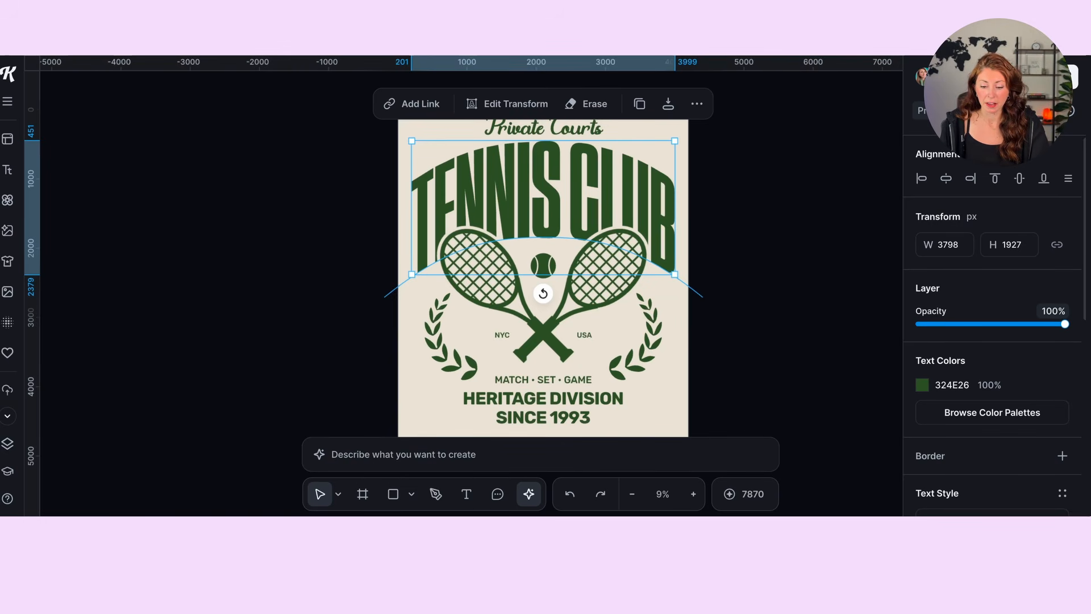
left_click(543, 266)
double_click(544, 185)
left_click(567, 180)
left_click_drag(567, 179, 428, 181)
key("BackSpace")
key("BackSpace")
type("PICKLEBALL")
key("Escape")
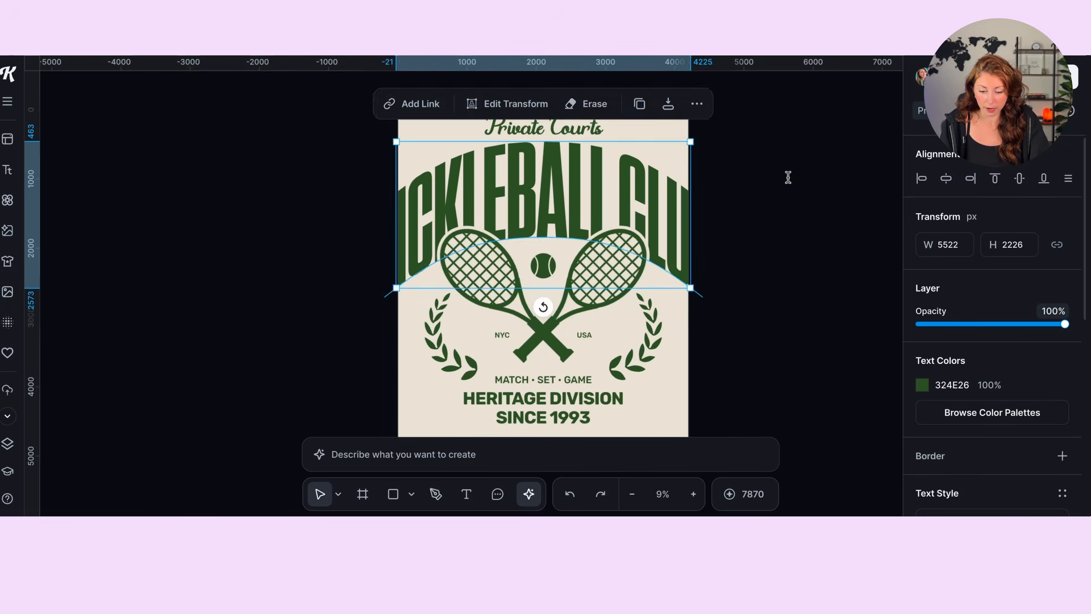
Step: Scale the arched headline down to about 3455 px wide so it fits within the artboard
left_click(787, 175)
left_click(617, 195)
left_click(743, 131)
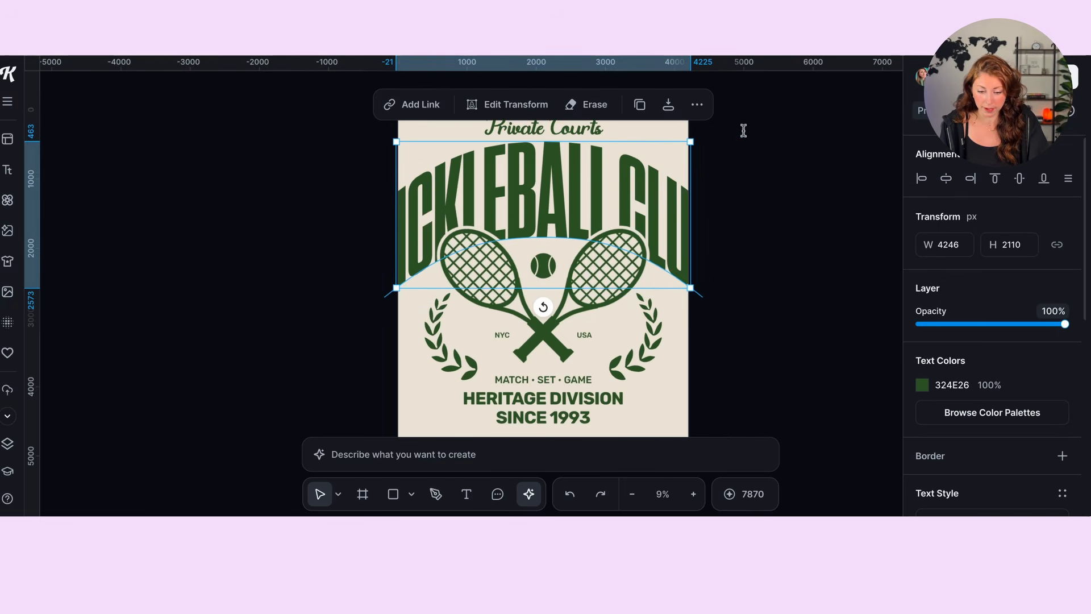
left_click_drag(698, 144, 670, 143)
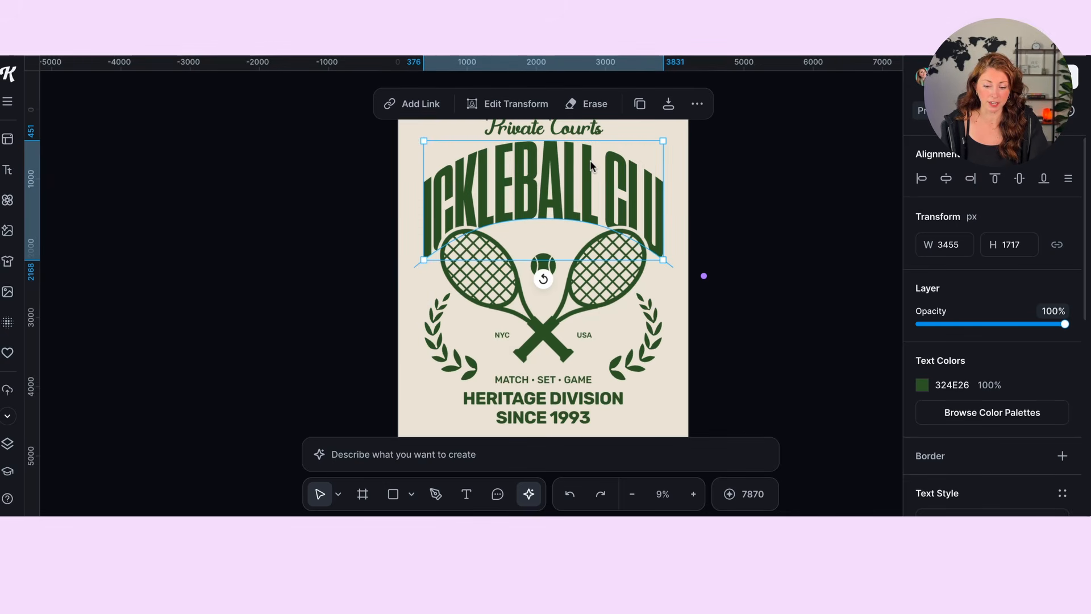
Step: Remove the headline's transformation and reapply it as Arch with an arch curve of 60%
left_click(517, 104)
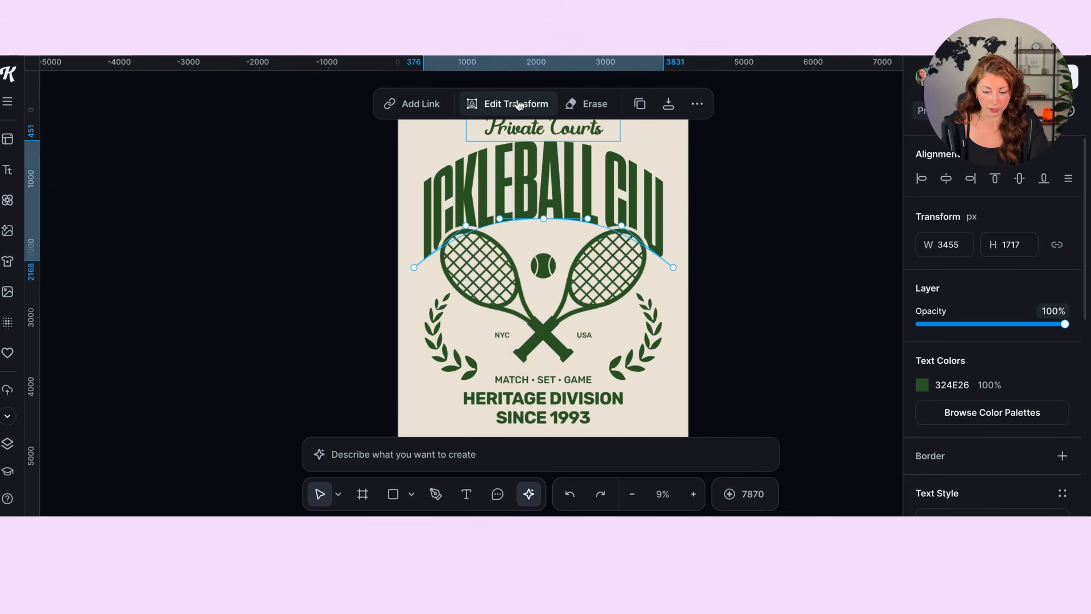
scroll(1012, 359, "down", 3)
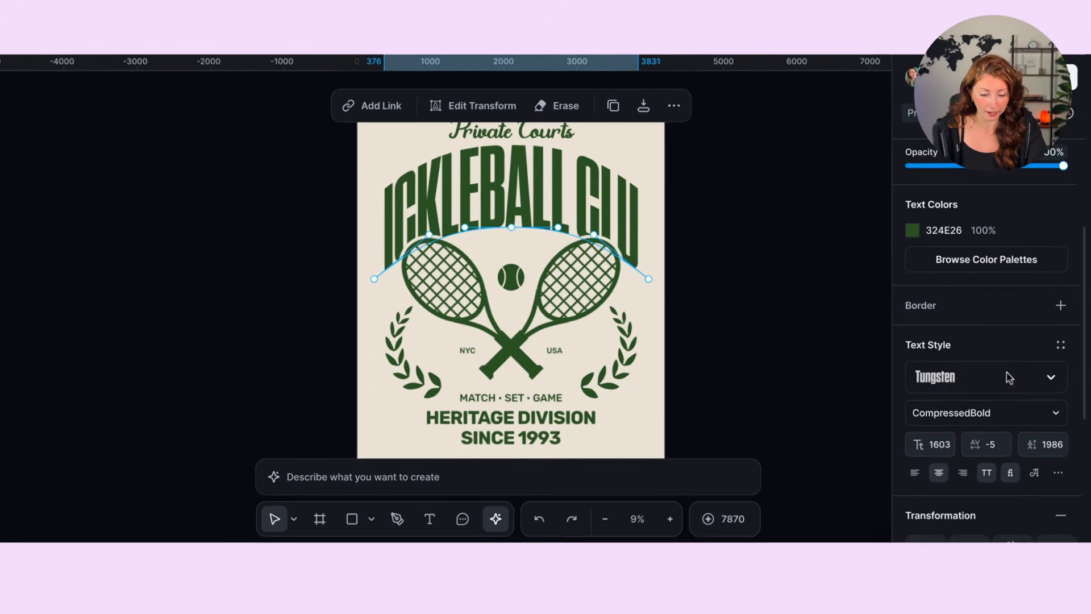
scroll(1010, 377, "down", 3)
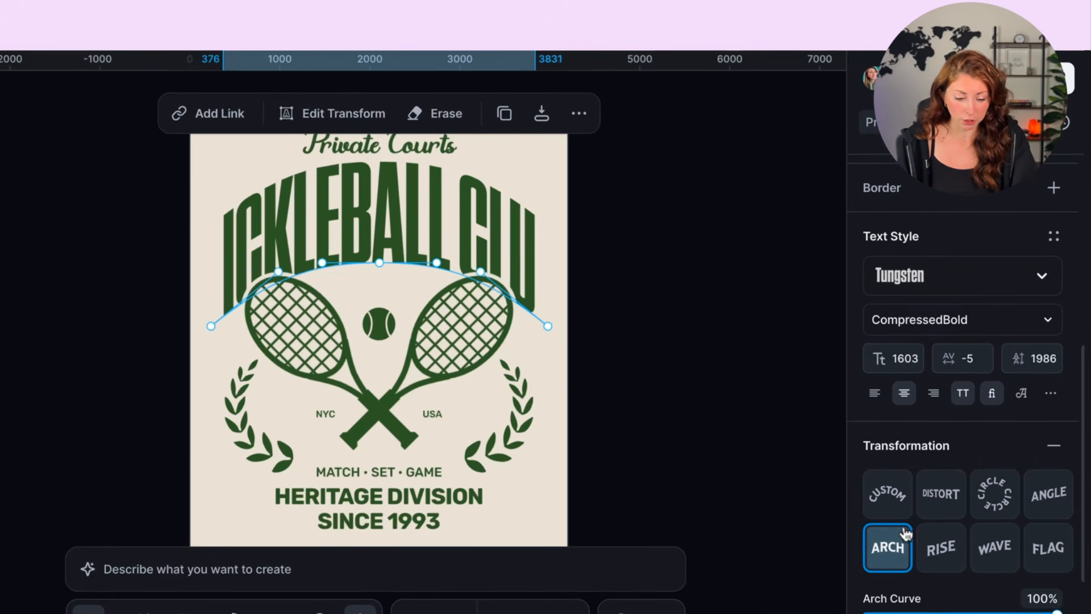
left_click(1054, 446)
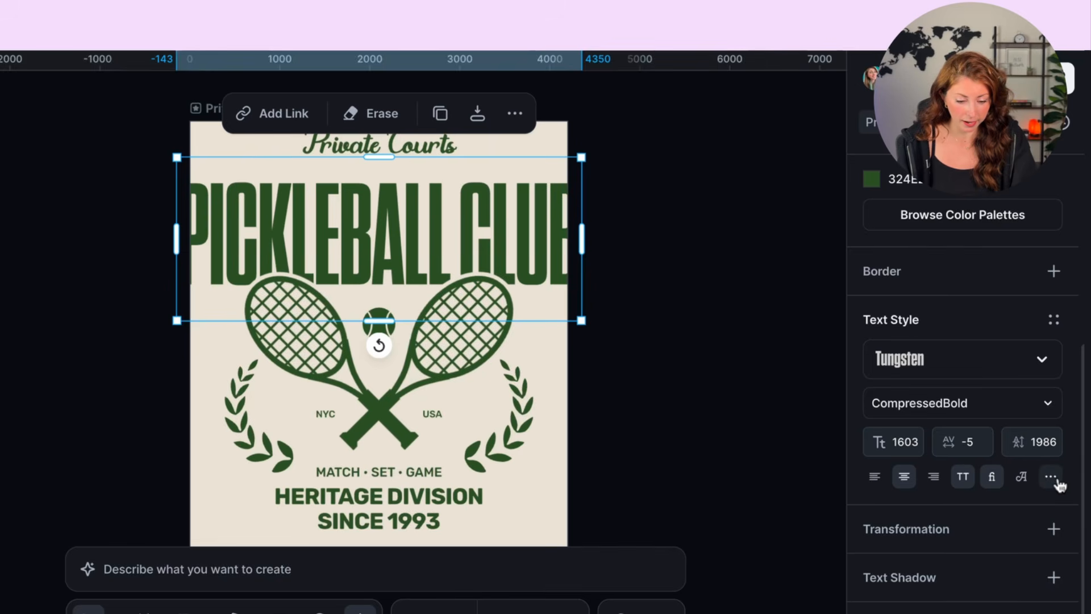
left_click(1053, 527)
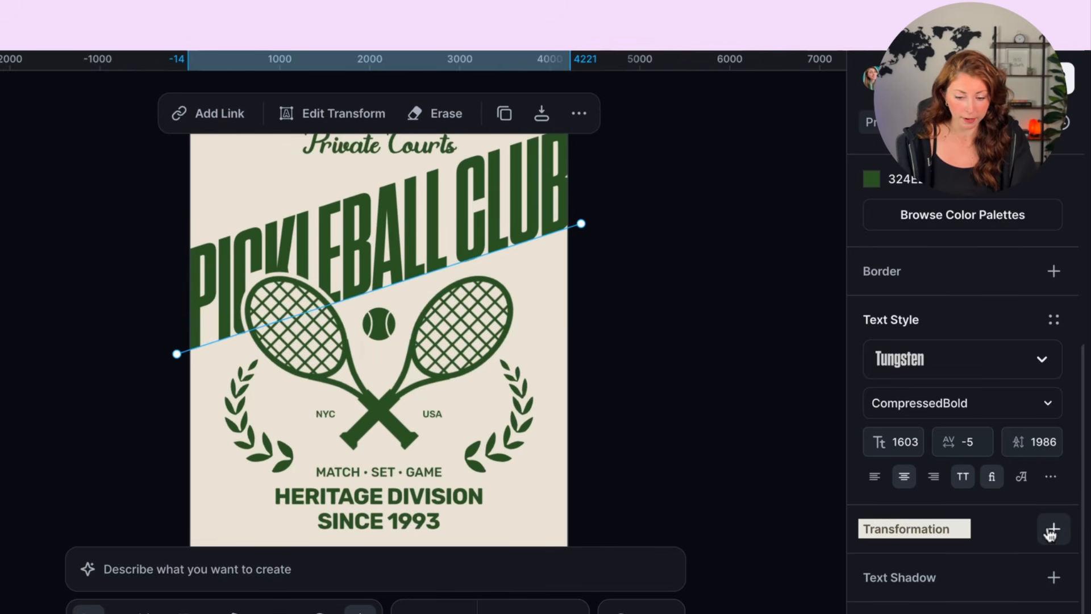
left_click(888, 515)
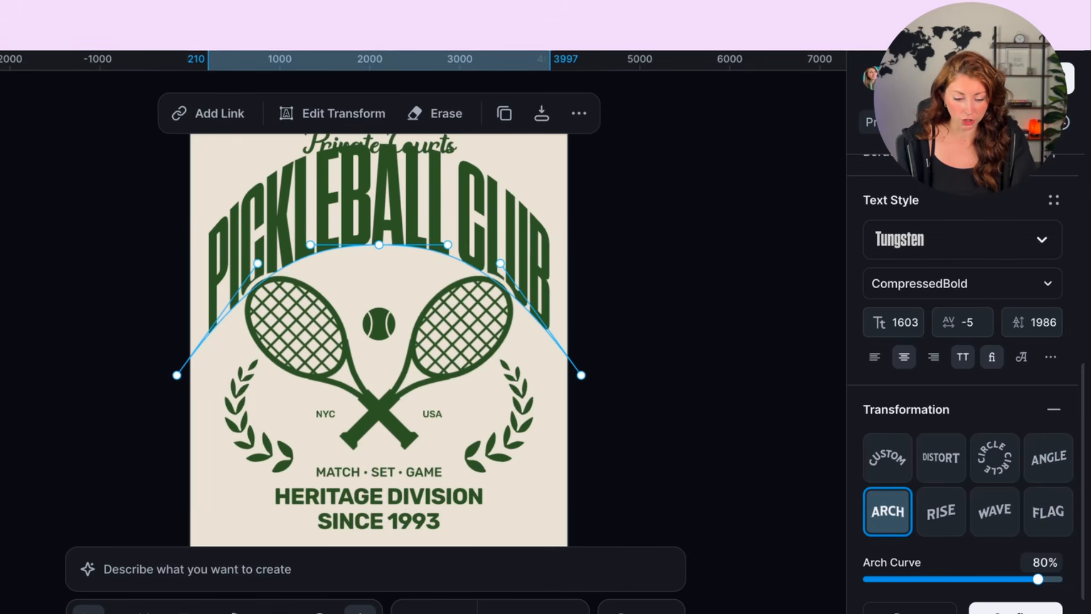
left_click_drag(1038, 583, 1022, 583)
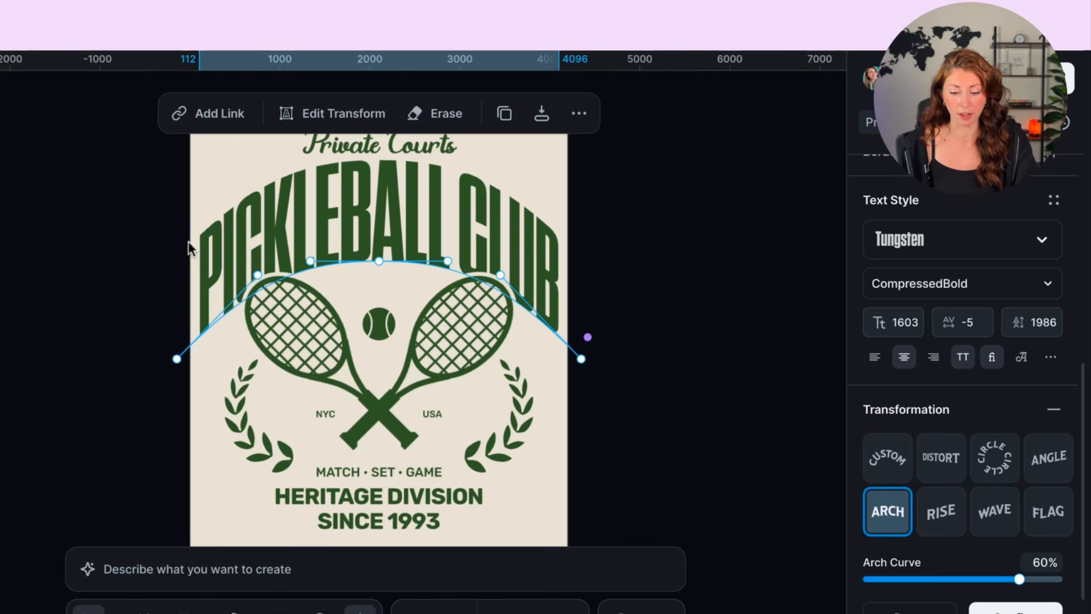
left_click(41, 275)
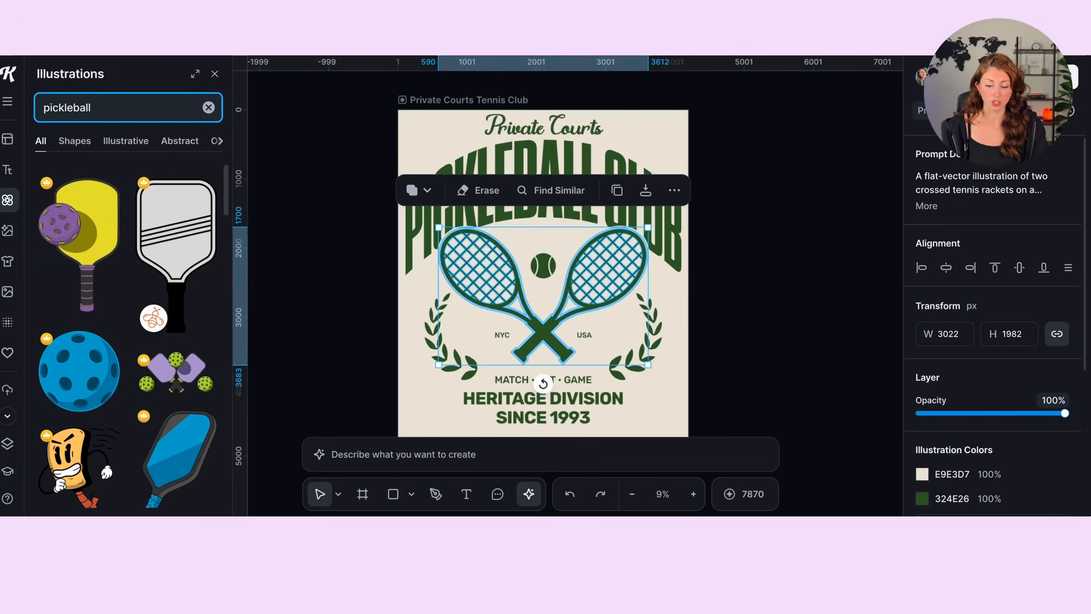
Step: Find illustrations similar to the crossed tennis rackets and look through the suggestions
left_click(729, 236)
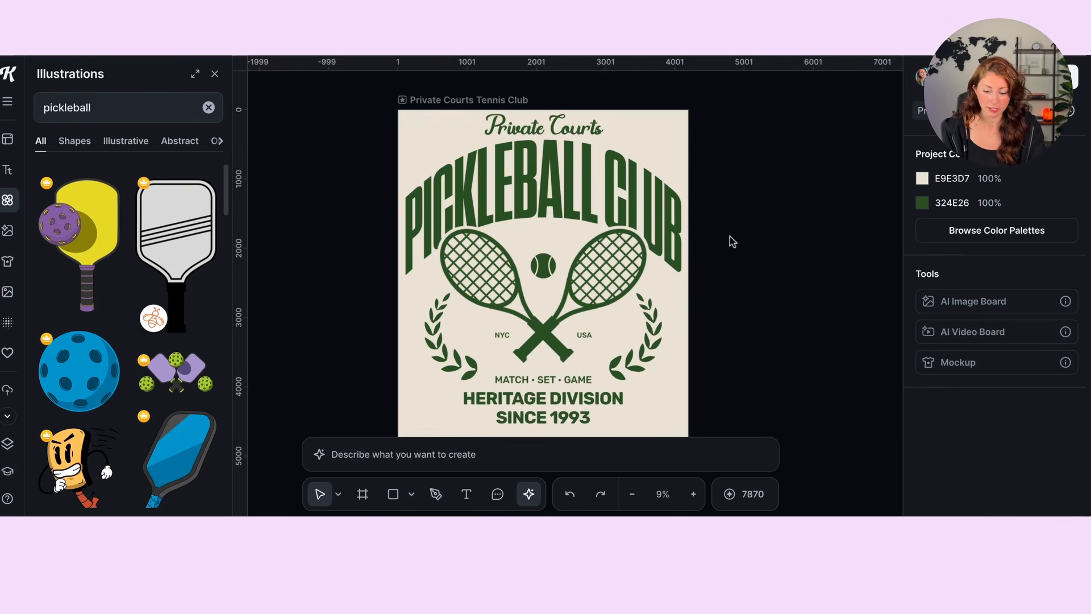
left_click(598, 289)
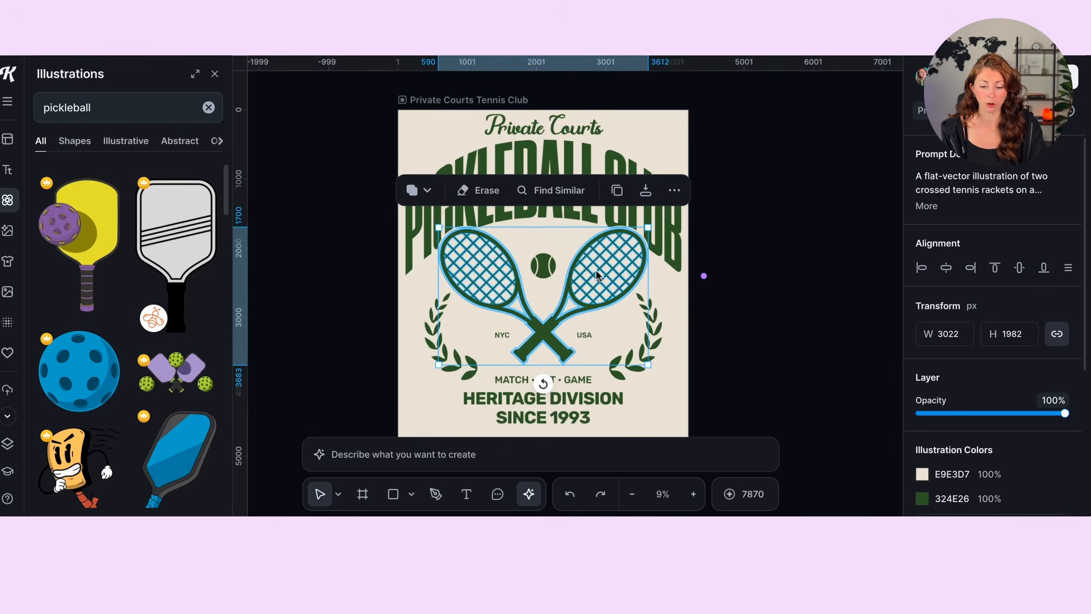
left_click(550, 190)
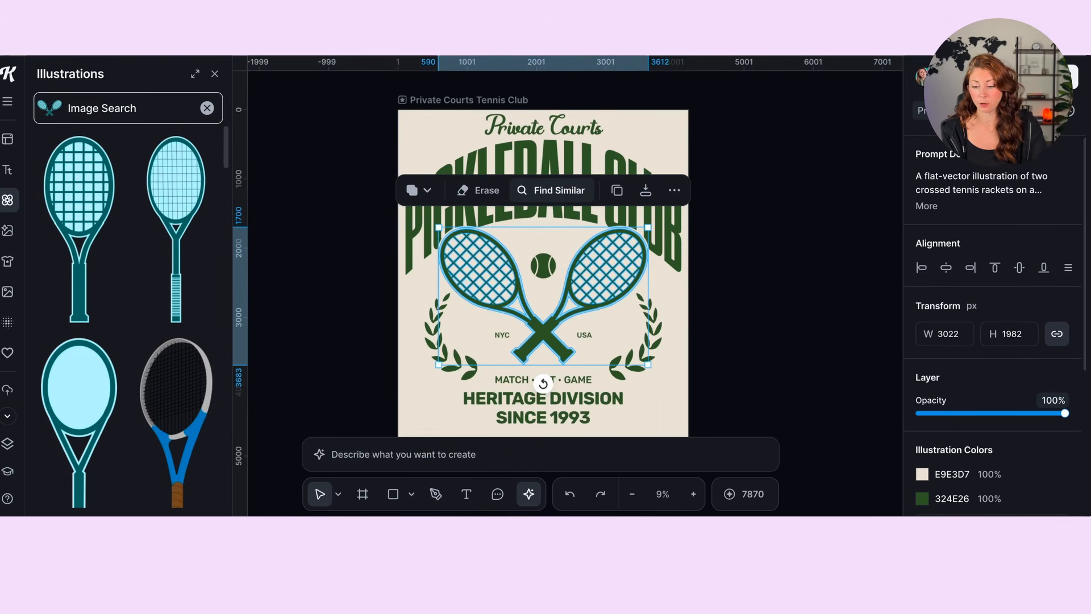
mouse_move(96, 171)
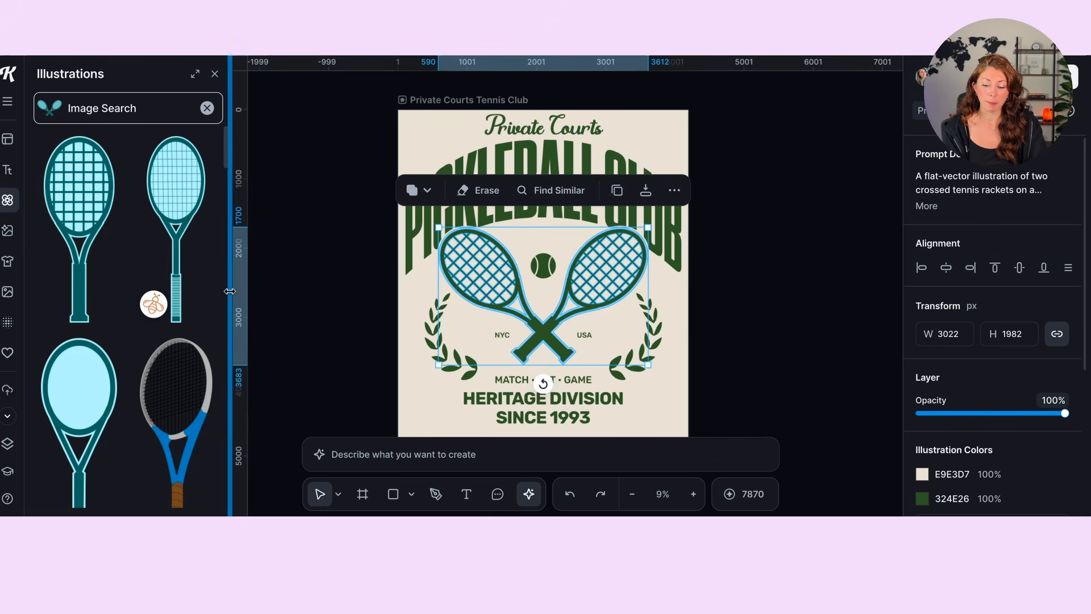
scroll(197, 264, "down", 1)
scroll(197, 264, "down", 4)
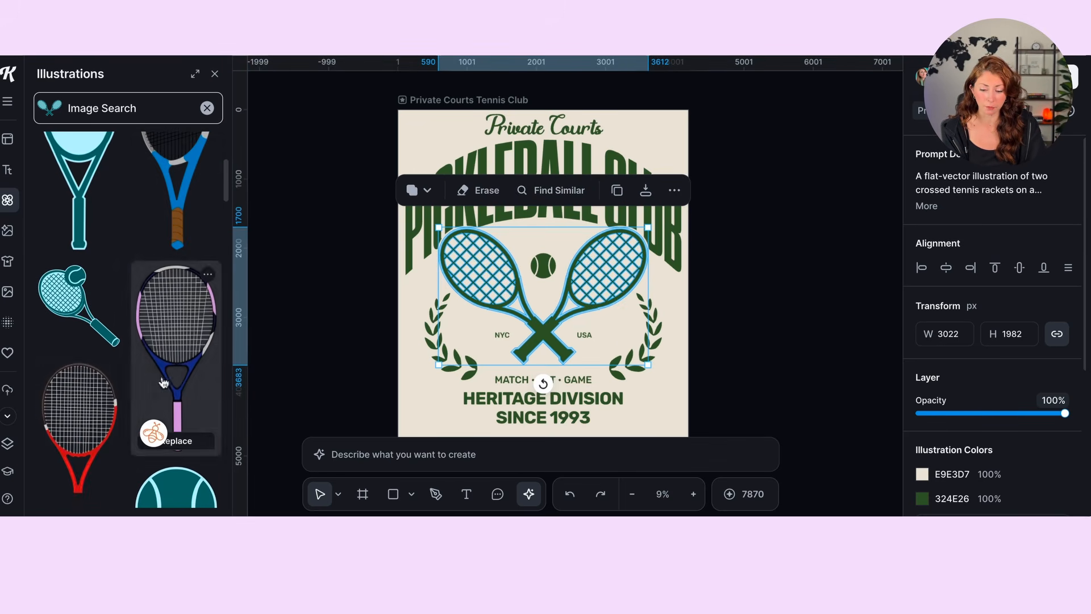
scroll(123, 388, "down", 2)
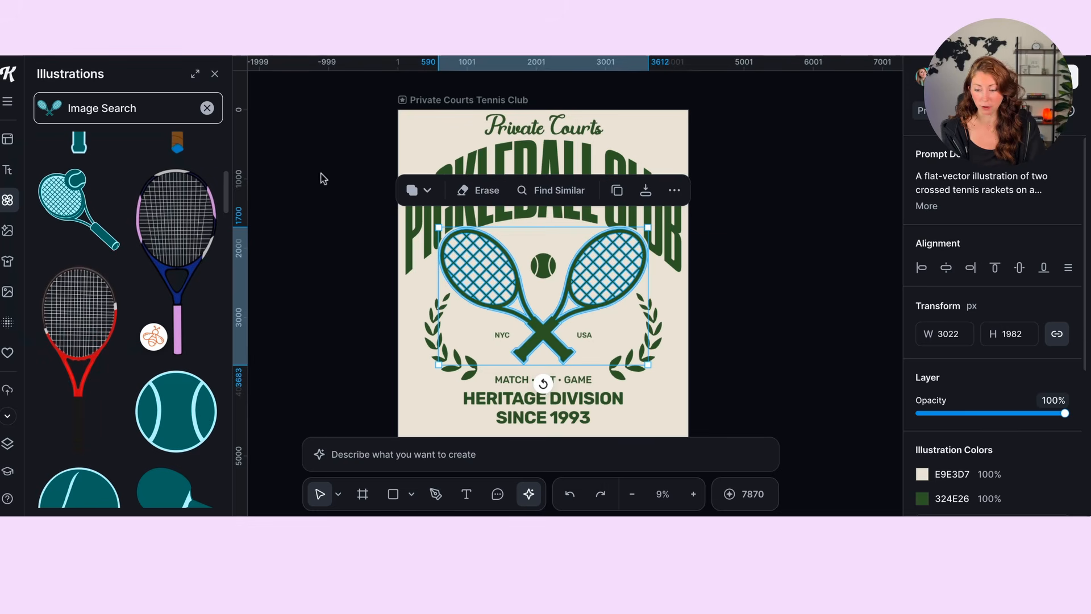
Step: Search the illustrations for "pickleball" and replace the crossed tennis rackets with the outlined paddle with diagonal stripes
left_click(205, 110)
left_click(8, 200)
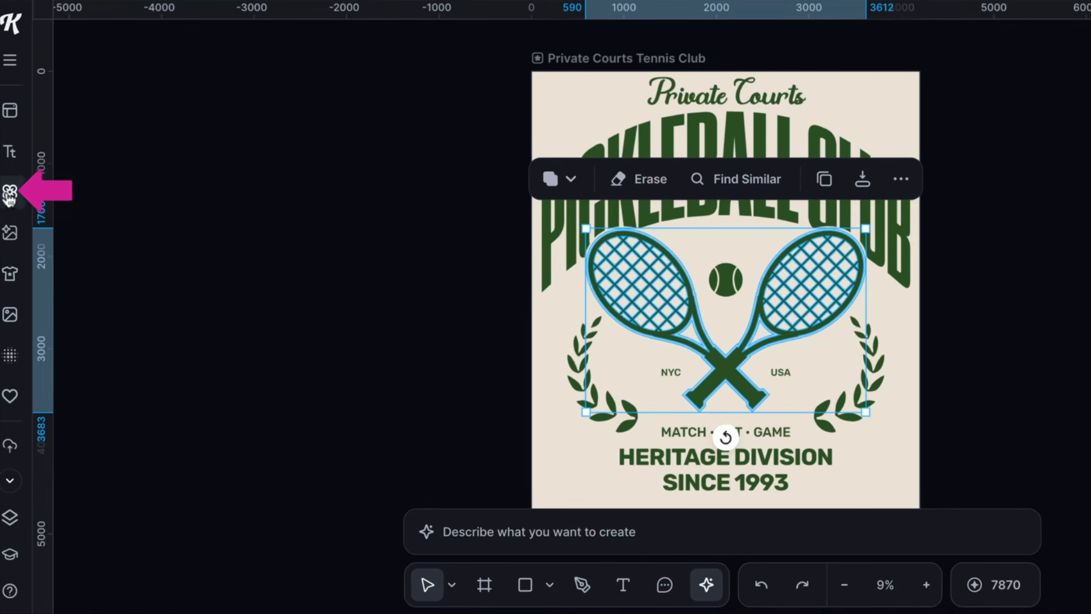
left_click(11, 194)
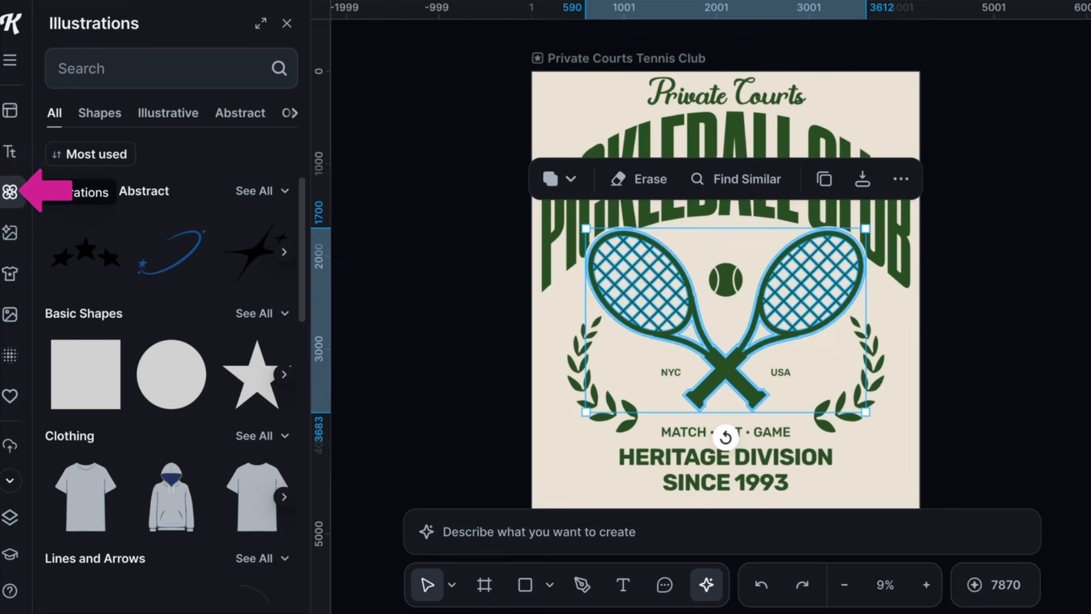
left_click(140, 68)
type("picl")
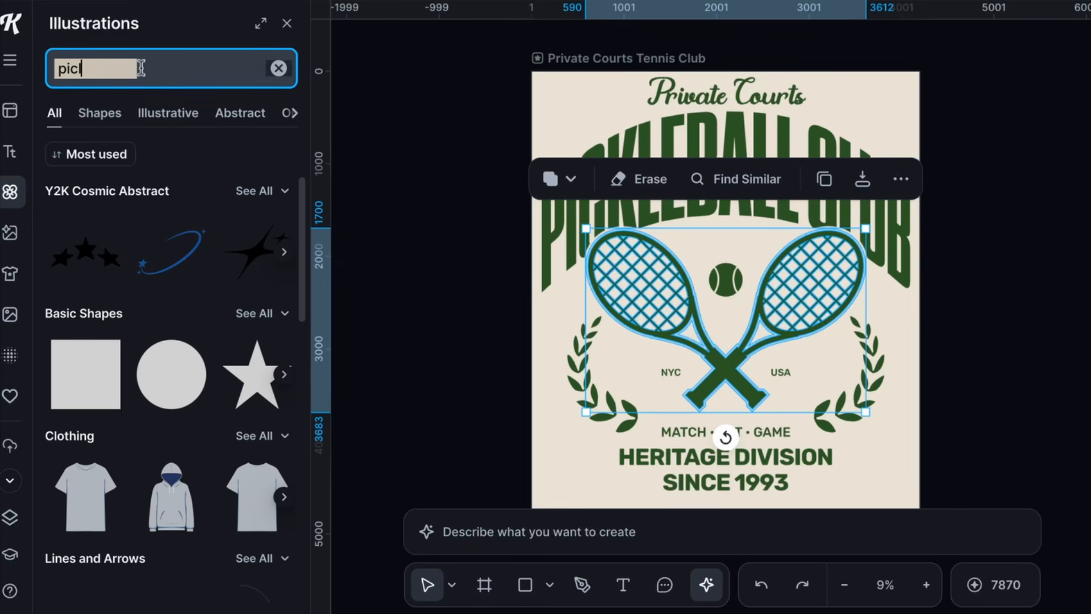
key("BackSpace")
type("kleball")
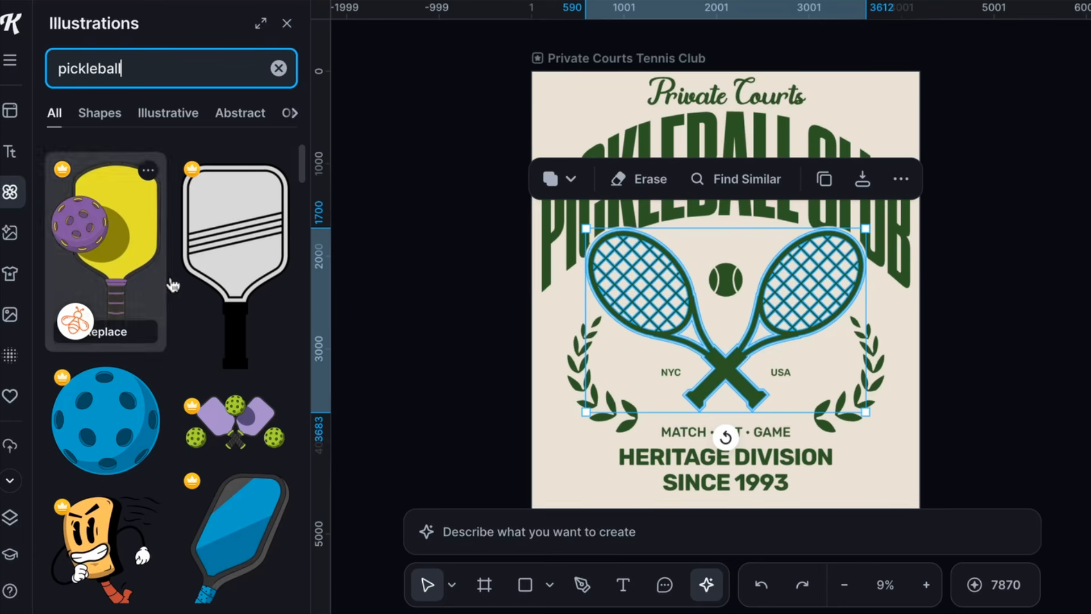
left_click(262, 367)
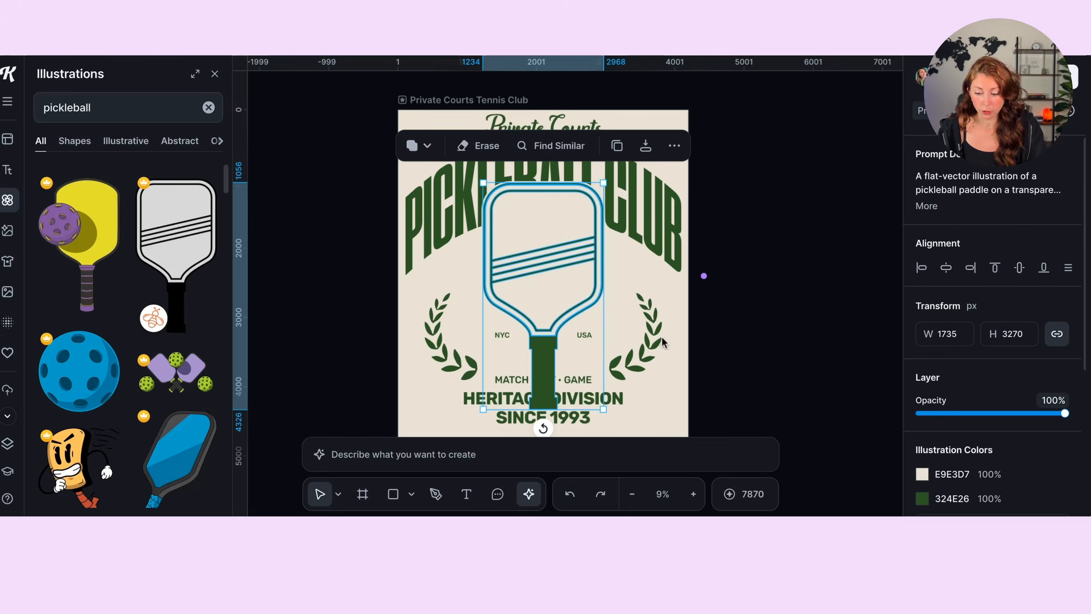
Step: Add the same striped paddle illustration to the artboard as a separate object, about 556 × 1049 px
left_click(767, 243)
scroll(564, 238, "up", 3)
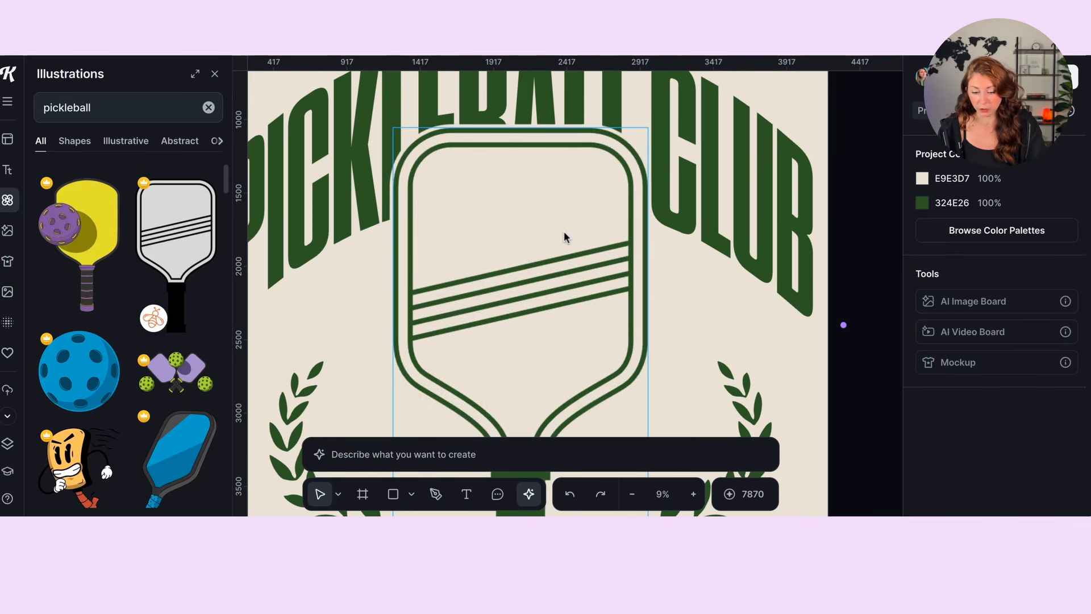
left_click(190, 229)
scroll(547, 274, "down", 2)
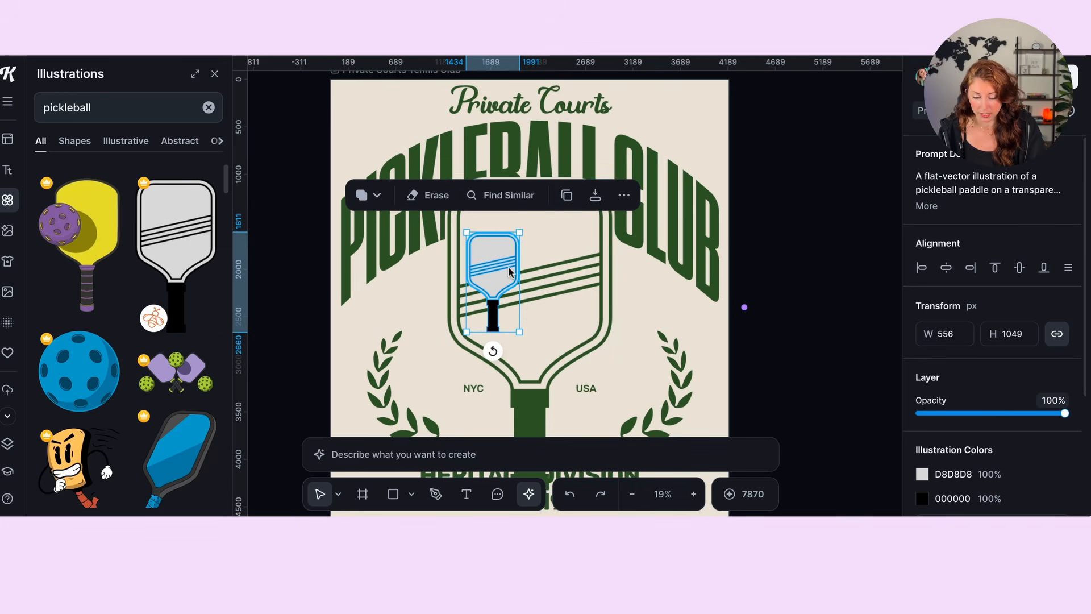
Step: Enlarge the separately added grey paddle to about 1548 × 2919 px, and delete it from the artboard
left_click_drag(520, 329, 674, 457)
left_click_drag(570, 364, 399, 287)
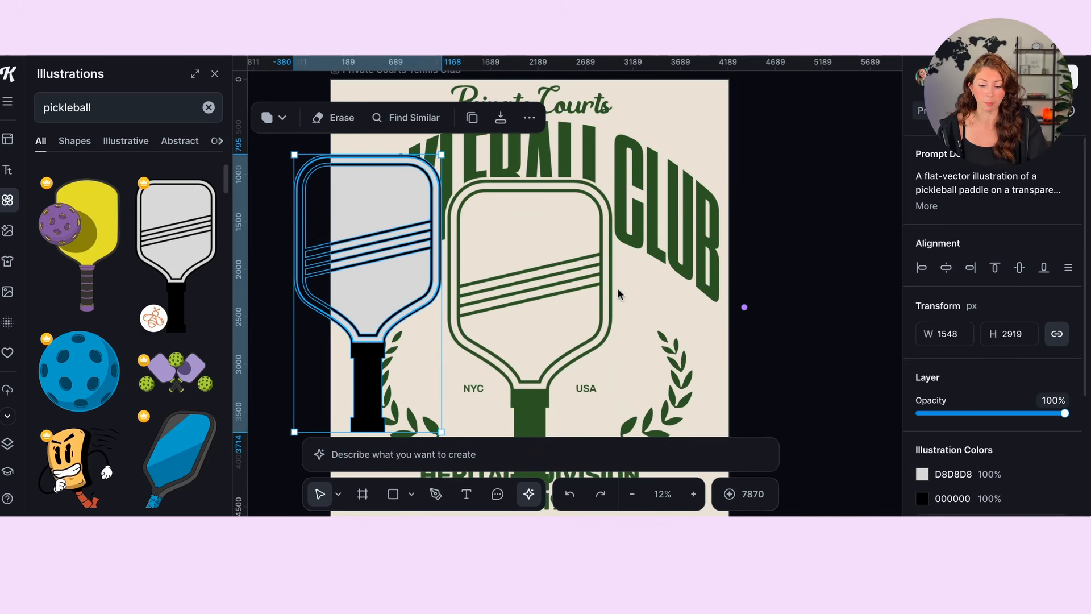
scroll(617, 289, "down", 1)
scroll(618, 288, "left", 1)
key("Delete")
Step: Scale the green paddle to about 1158 × 2183 px, tilt it about 45° counterclockwise, and place it left of the ball
left_click(550, 215)
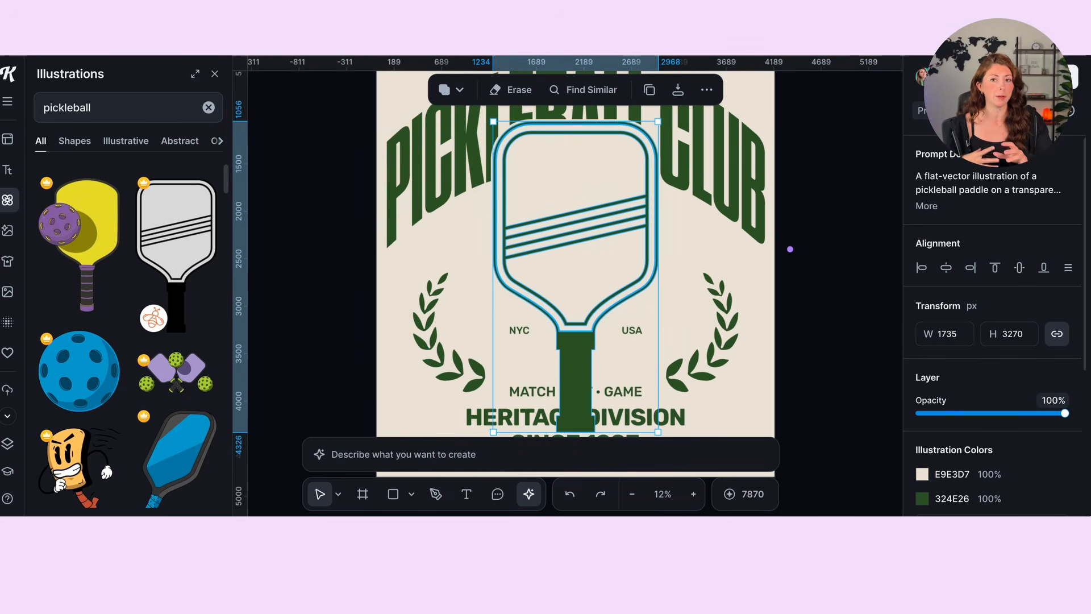
left_click(659, 119)
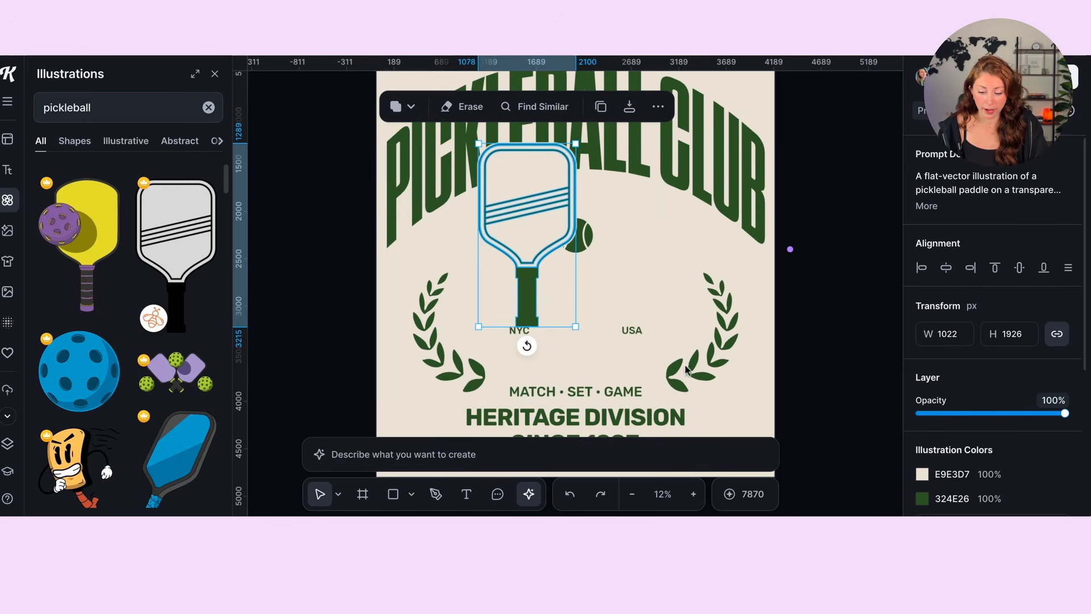
left_click_drag(578, 329, 612, 397)
left_click_drag(573, 289, 602, 265)
left_click_drag(574, 393, 675, 353)
left_click_drag(606, 255, 585, 253)
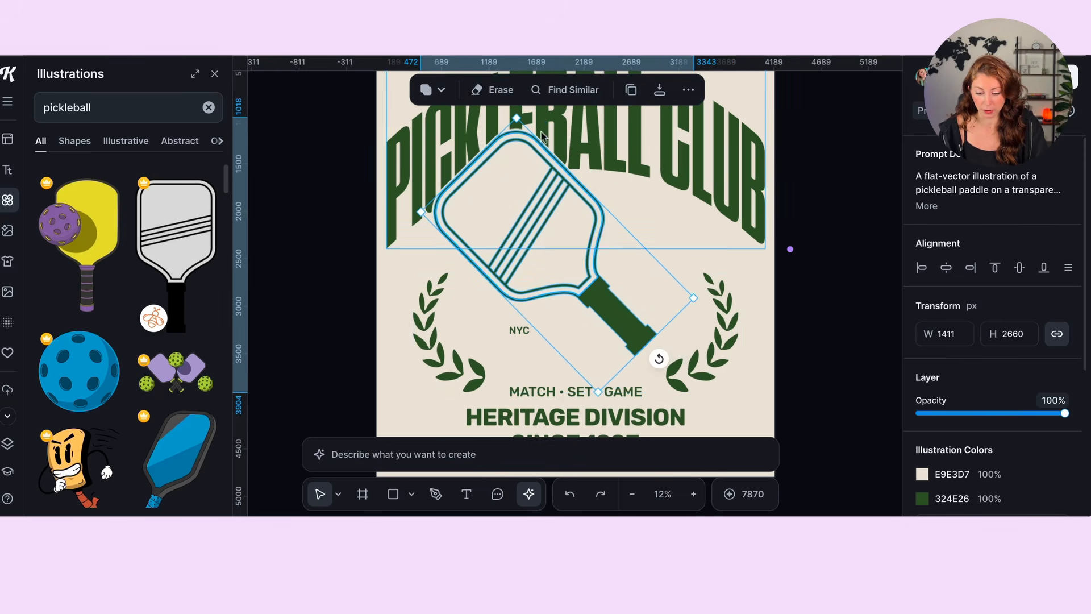
left_click_drag(516, 118, 531, 167)
left_click_drag(518, 263, 484, 235)
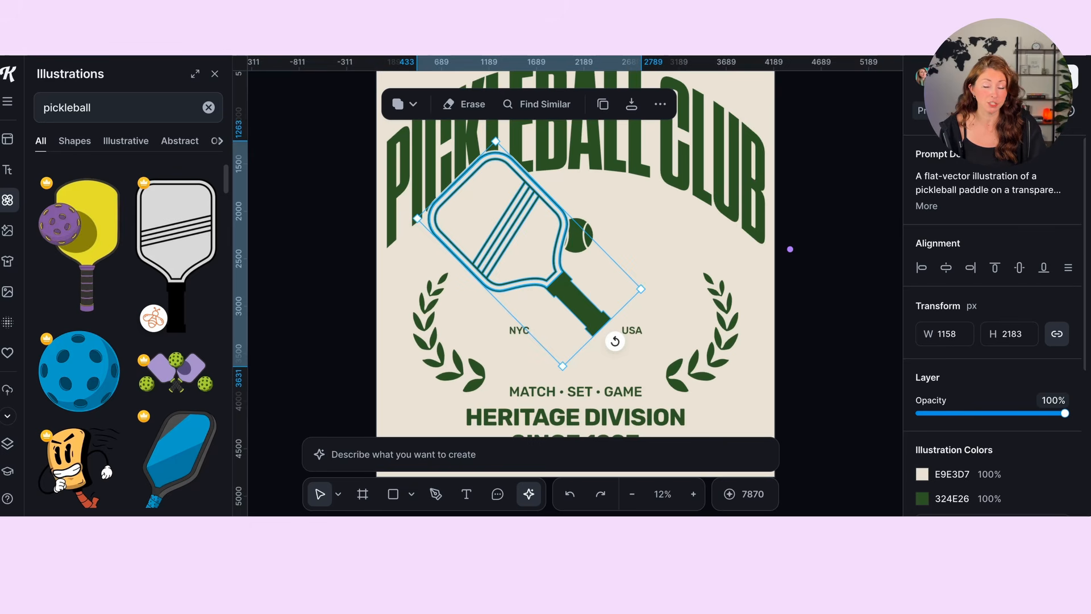
Step: Copy the tilted paddle as PNG, paste it onto the artboard as an image, and enlarge it to match the original
right_click(518, 184)
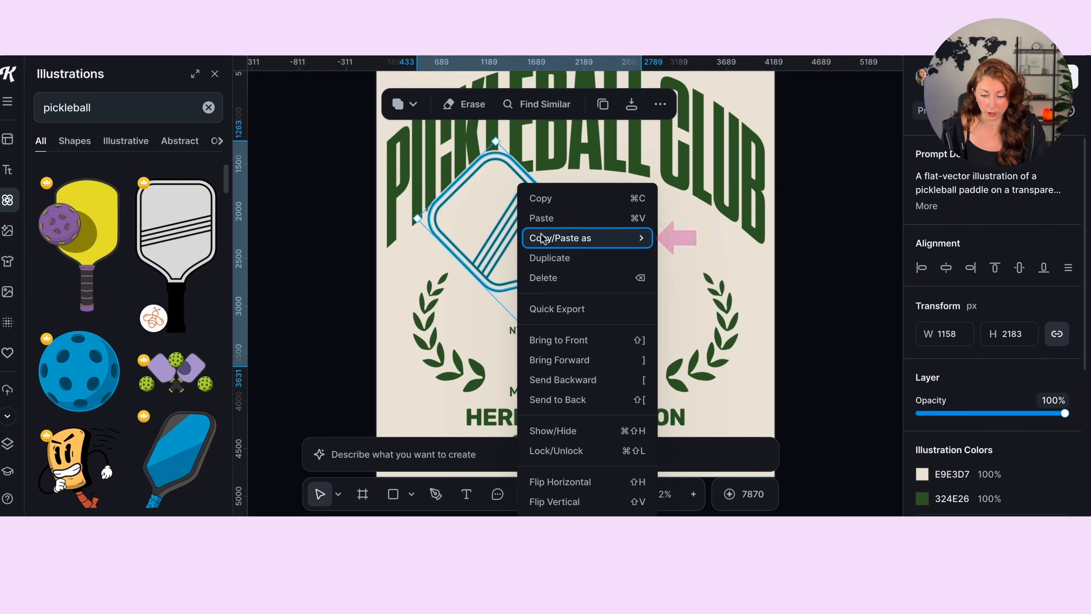
mouse_move(562, 236)
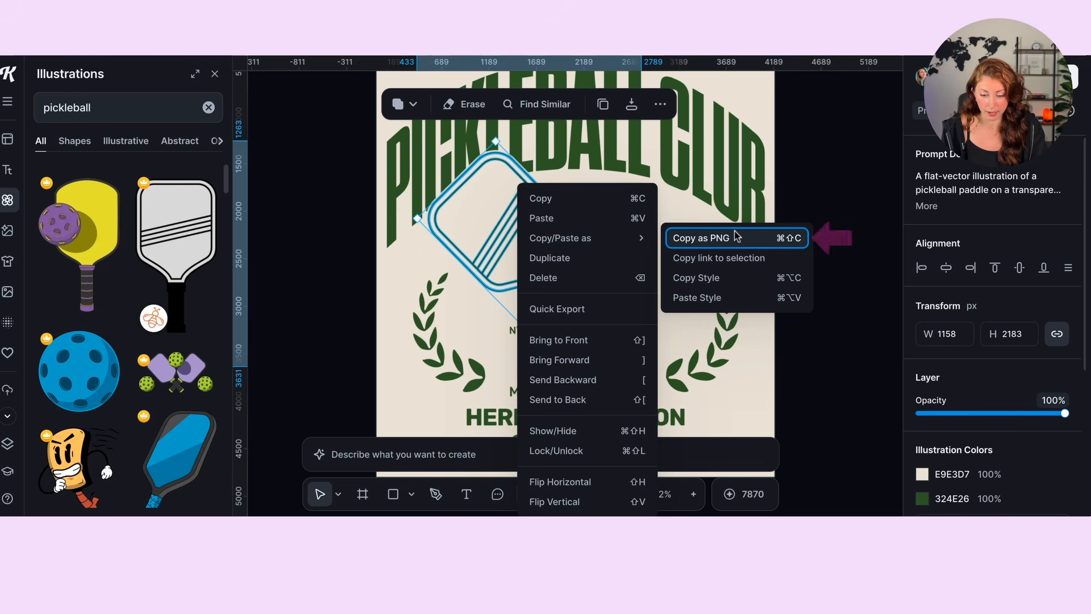
left_click(710, 237)
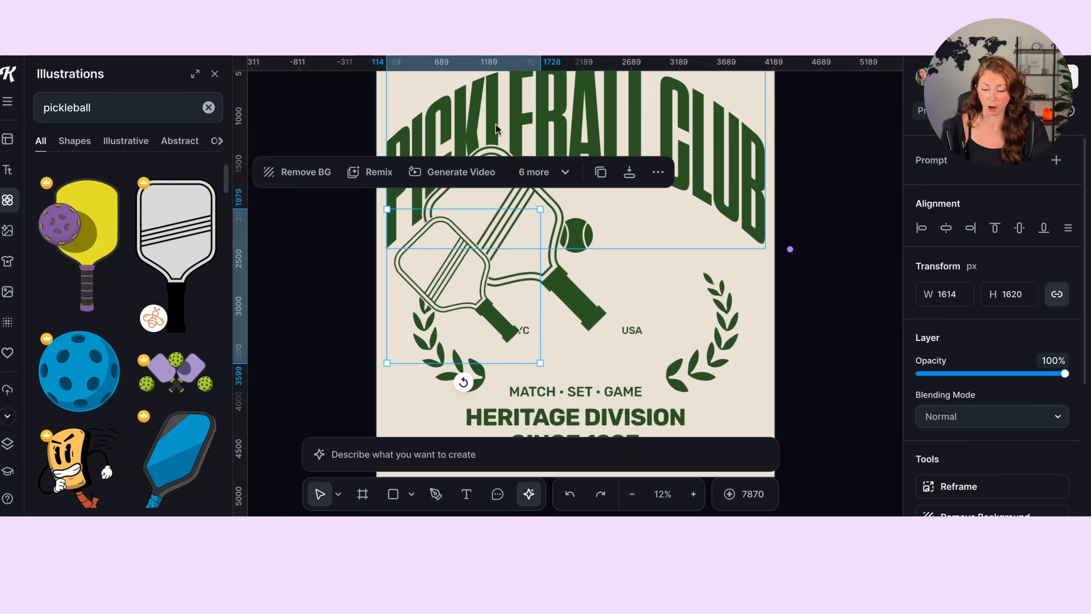
left_click_drag(540, 209, 613, 136)
Step: Rotate the pasted paddle image to lean right, cross its handle over the original's, and adjust the pair's position under the headline
left_click_drag(501, 384, 365, 259)
left_click_drag(580, 225, 623, 222)
left_click(509, 220, "shift")
left_click_drag(510, 220, 524, 224)
left_click(880, 180)
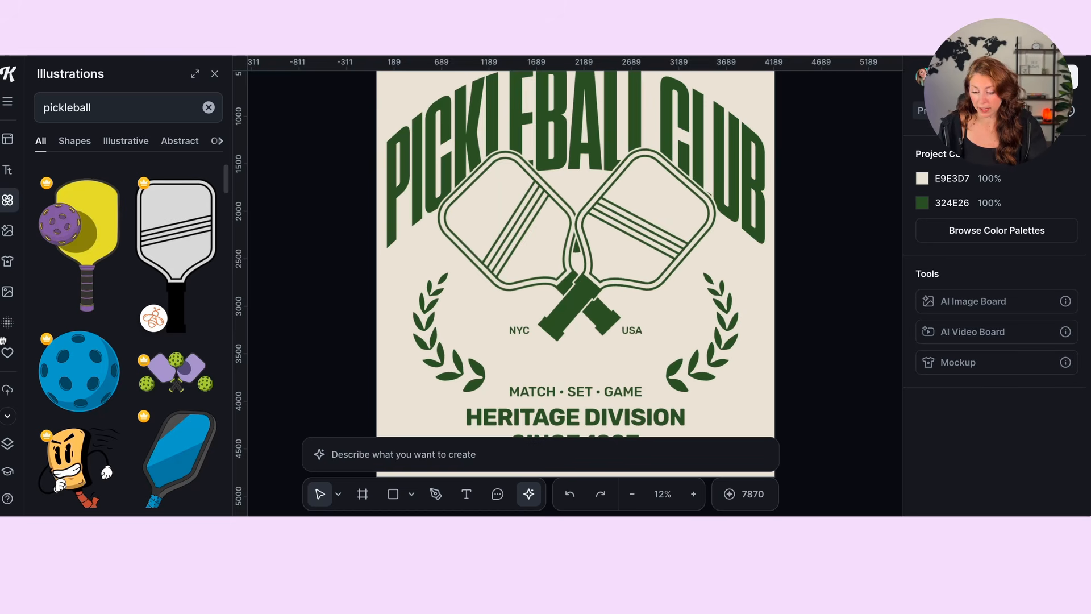
Step: Show the Private Courts Tennis Club artboard's layers and examine which objects the image, Private Courts, Usa and Nyc layers represent
scroll(11, 379, "down", 2)
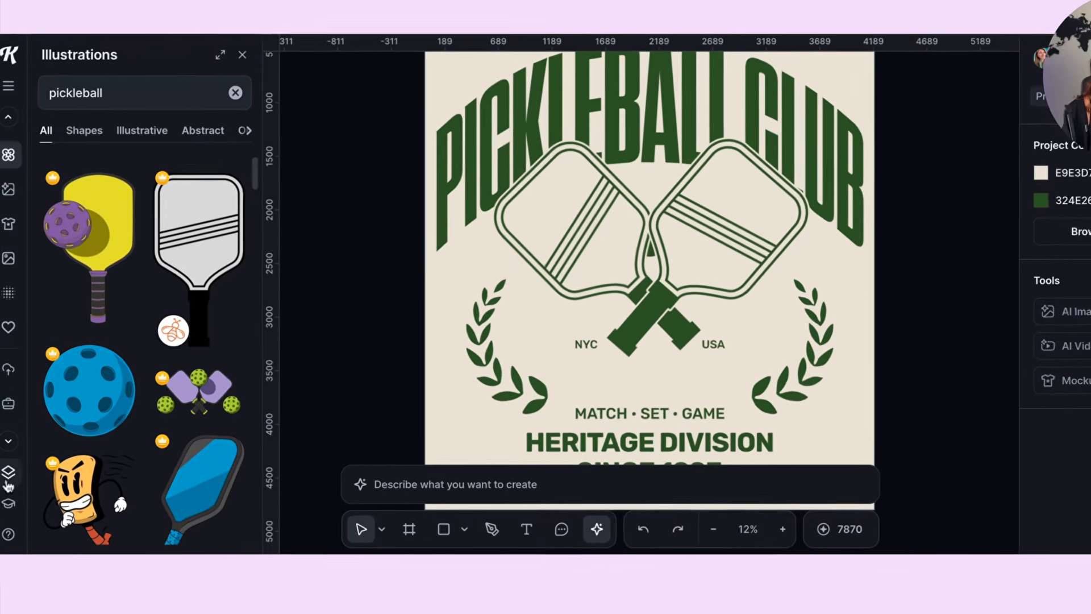
left_click(7, 443)
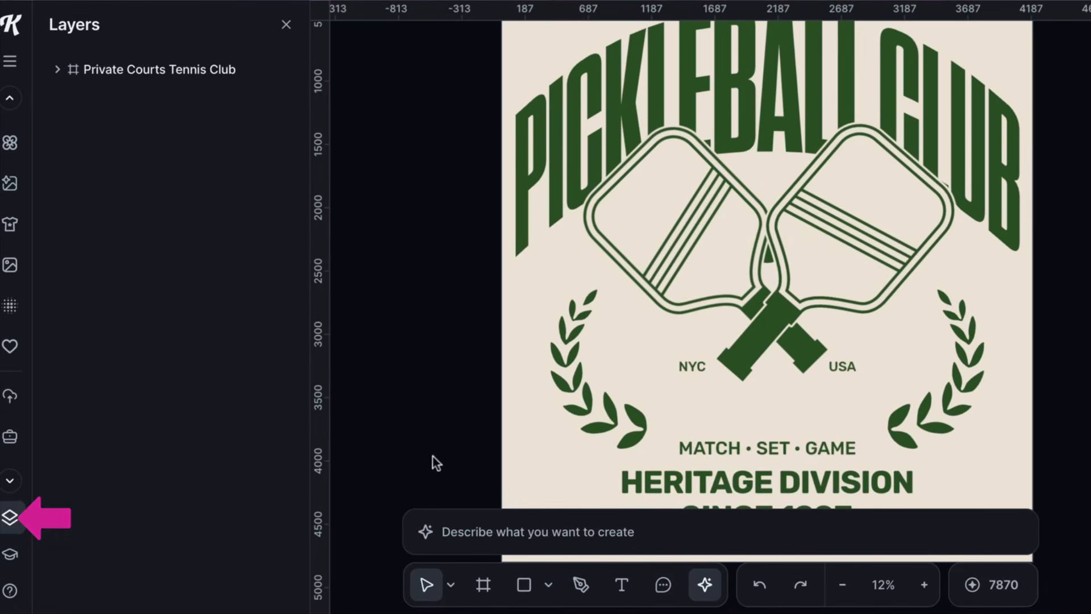
left_click(74, 69)
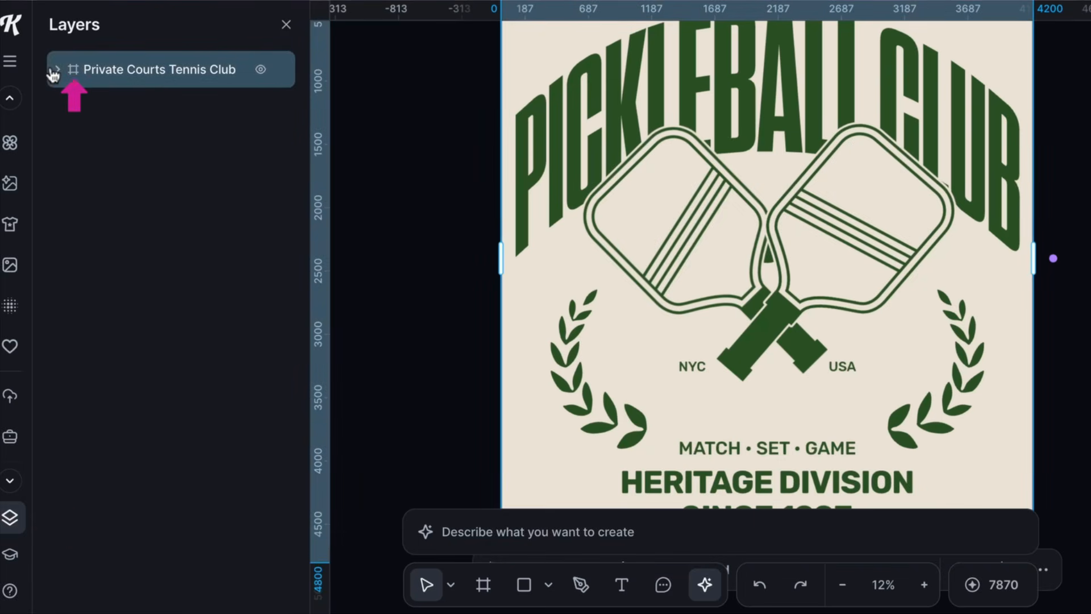
left_click(56, 69)
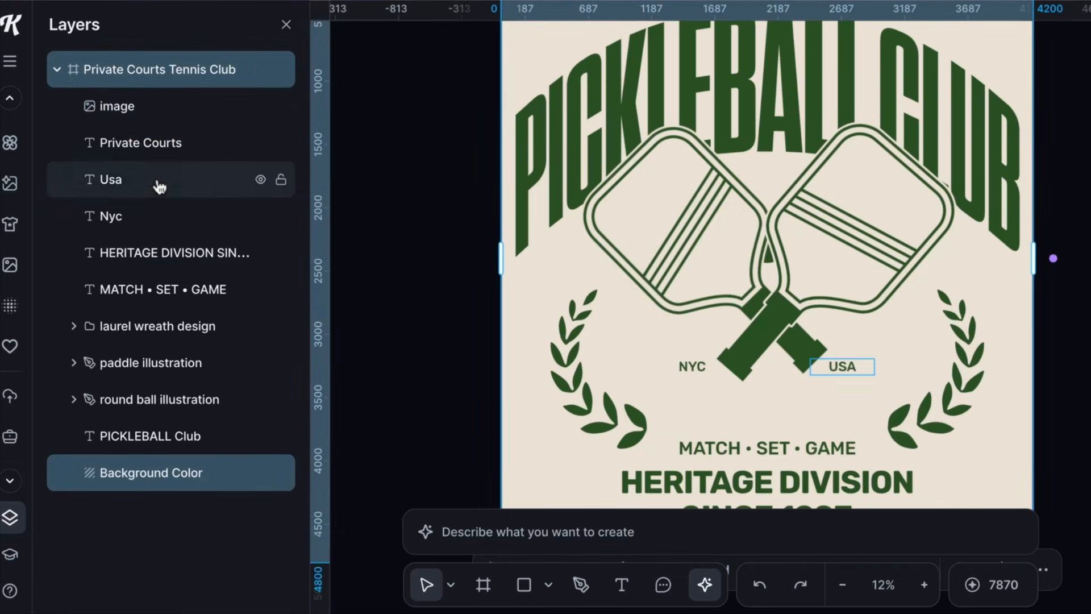
left_click(140, 117)
left_click(114, 143)
left_click(127, 186)
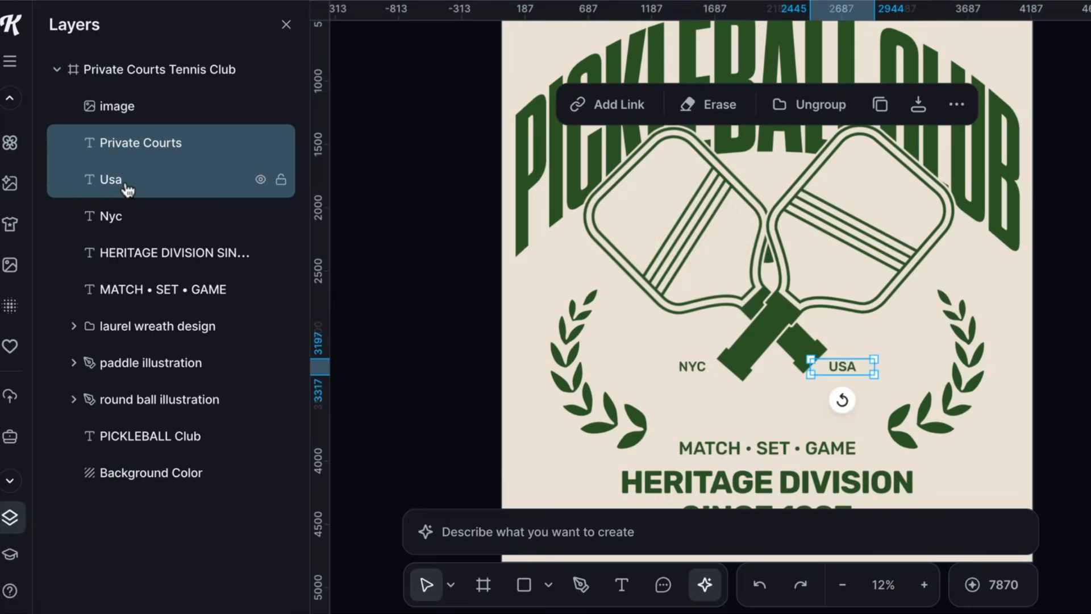
left_click(126, 219)
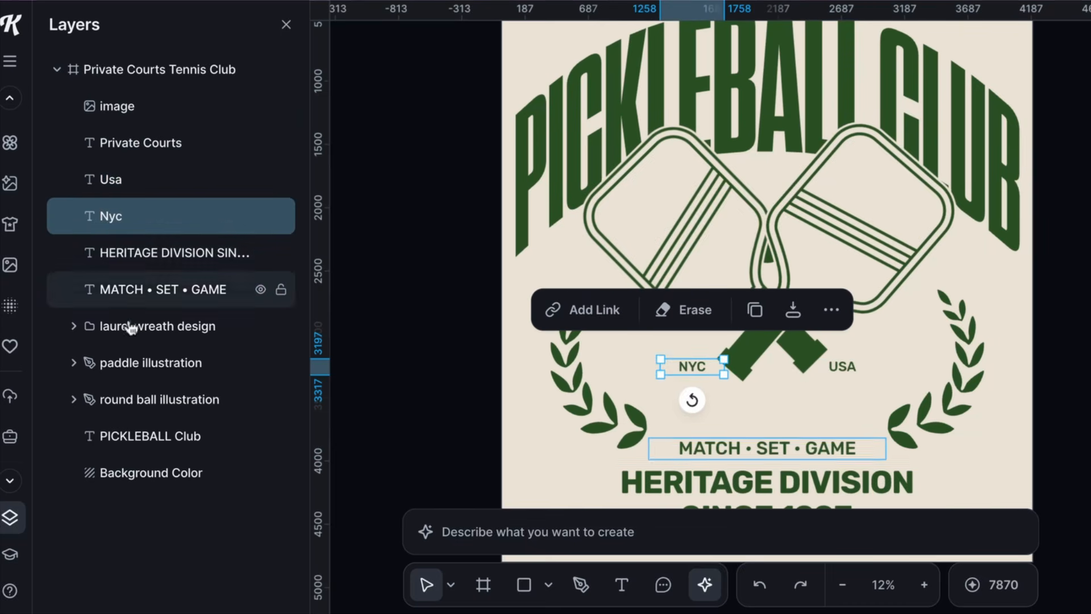
Step: Move the round ball illustration layer to the top of the artboard's layer order, above the pasted paddle image
double_click(181, 401)
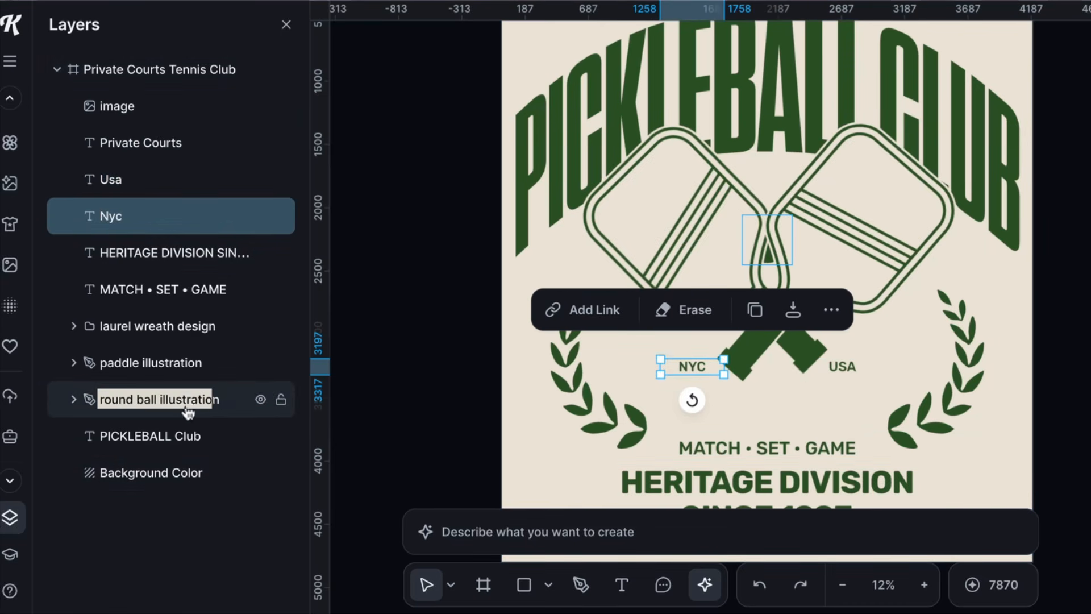
left_click_drag(180, 400, 147, 234)
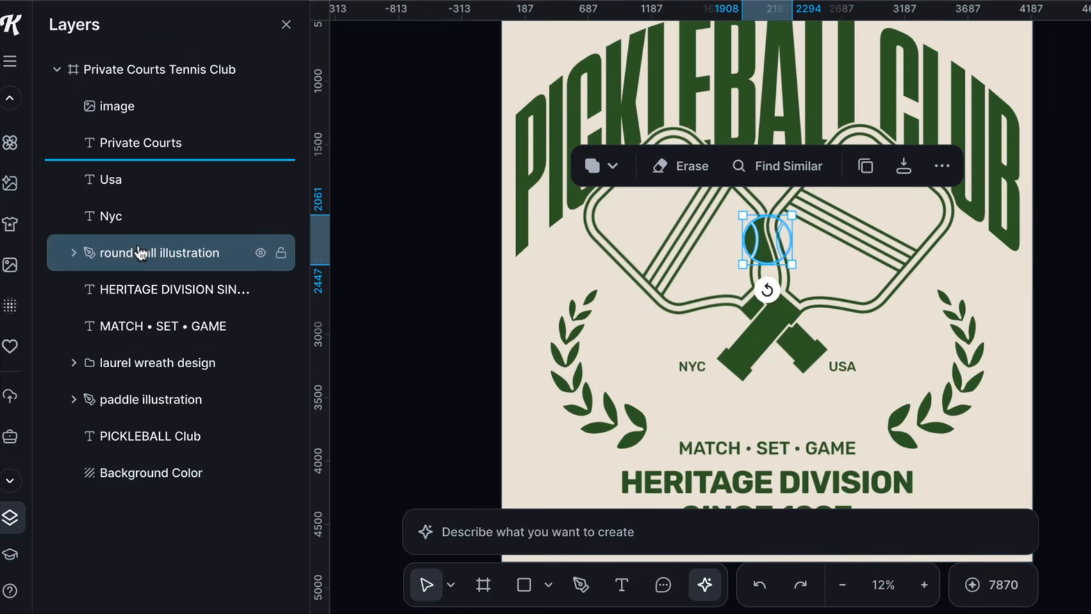
left_click_drag(141, 253, 150, 134)
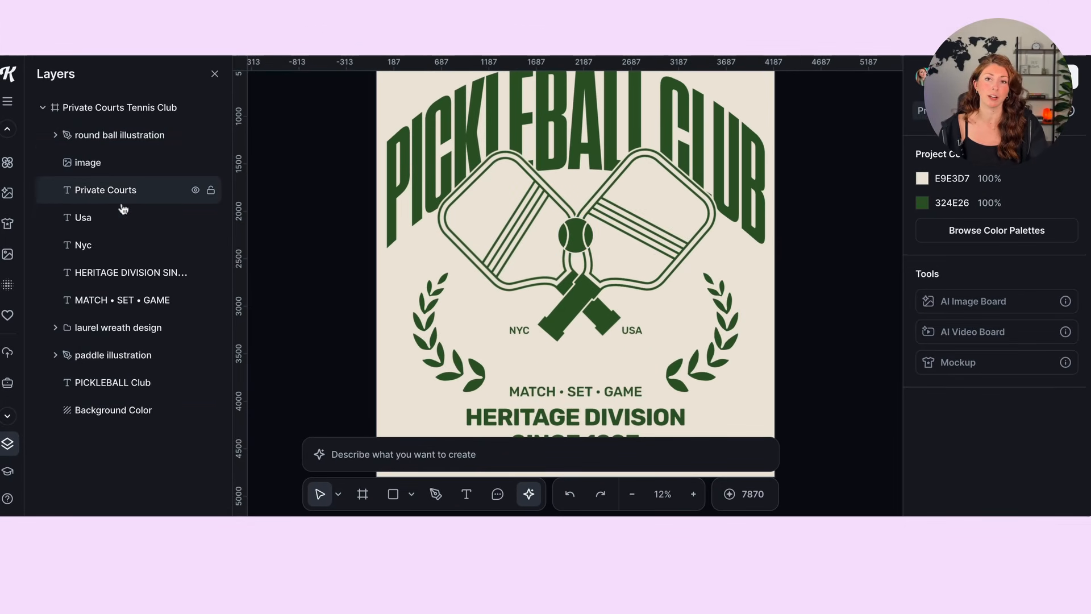
Step: Send the round ball illustration to the back of the artboard, and bring it to the front again
left_click(570, 237)
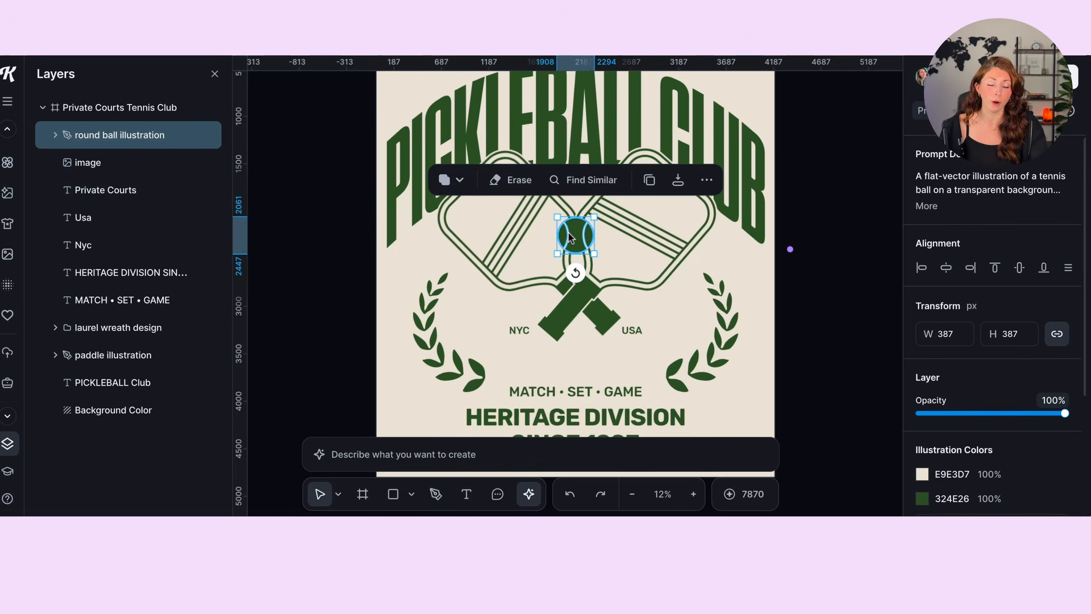
right_click(571, 237)
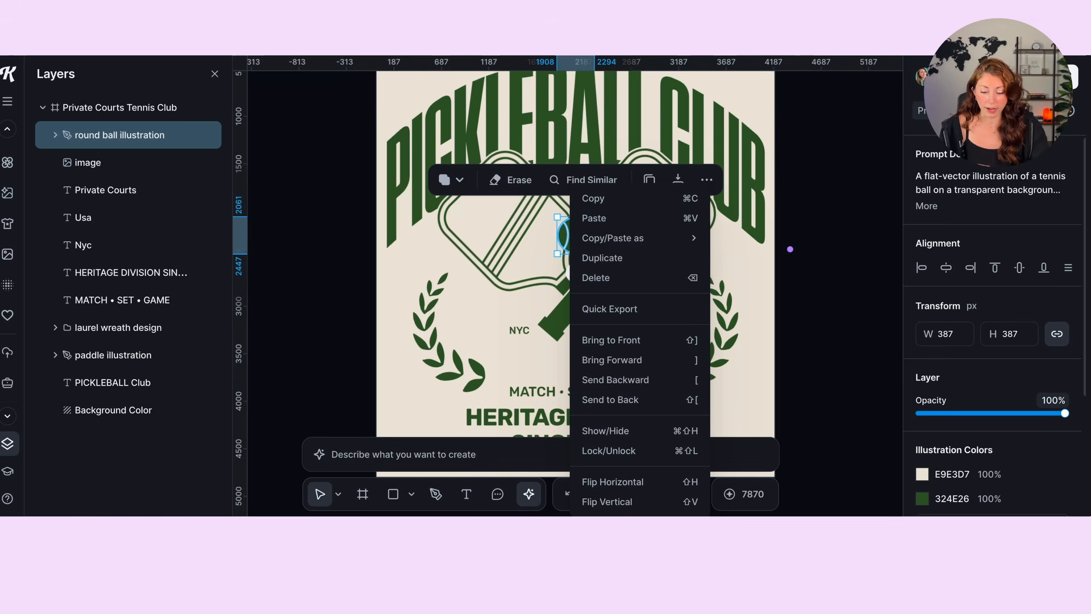
left_click(620, 400)
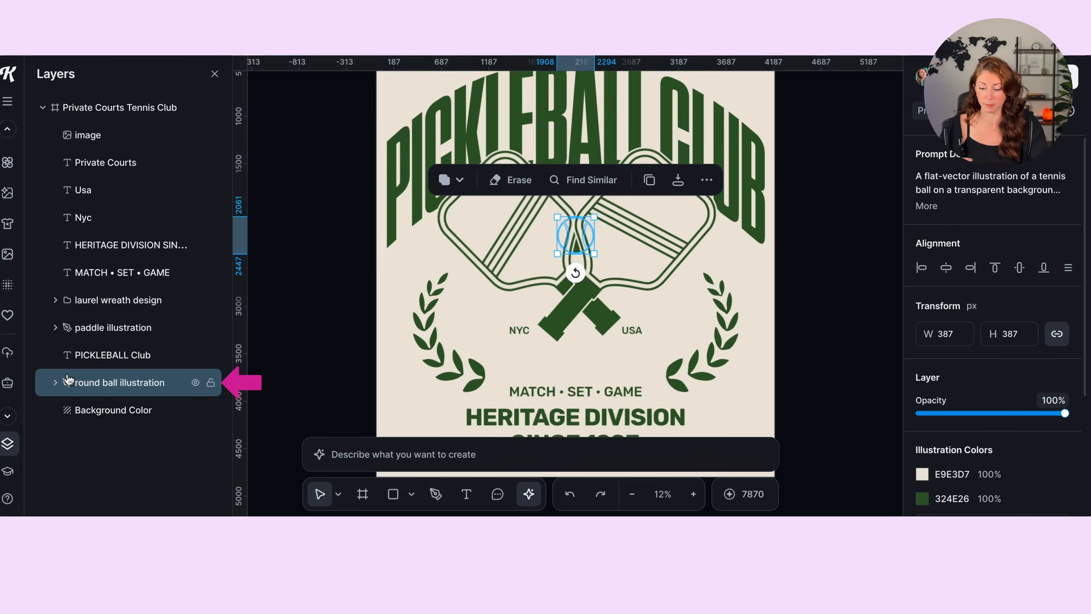
right_click(577, 251)
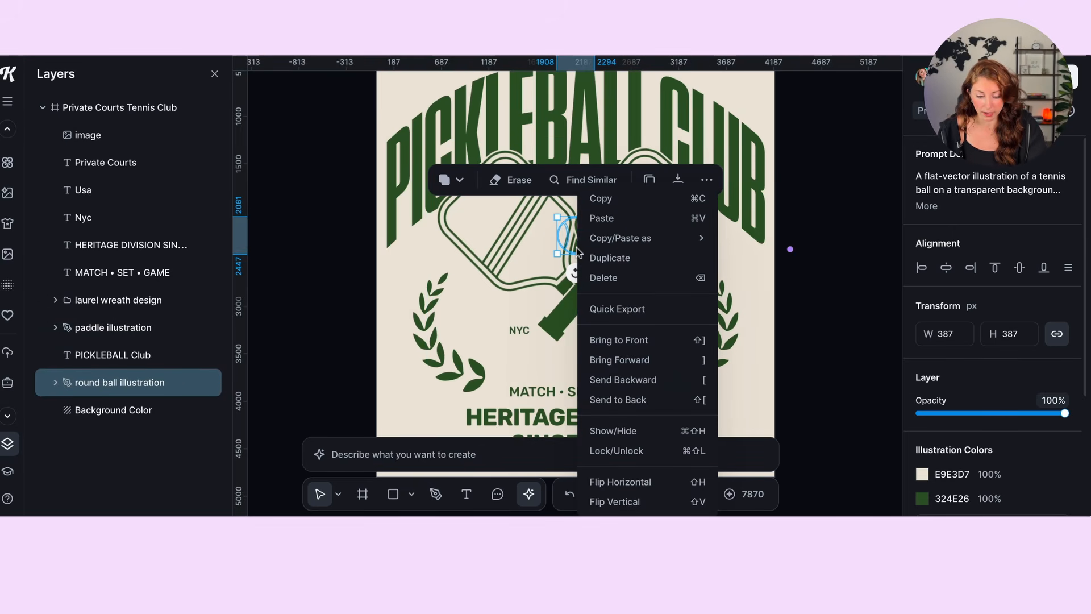
left_click(633, 341)
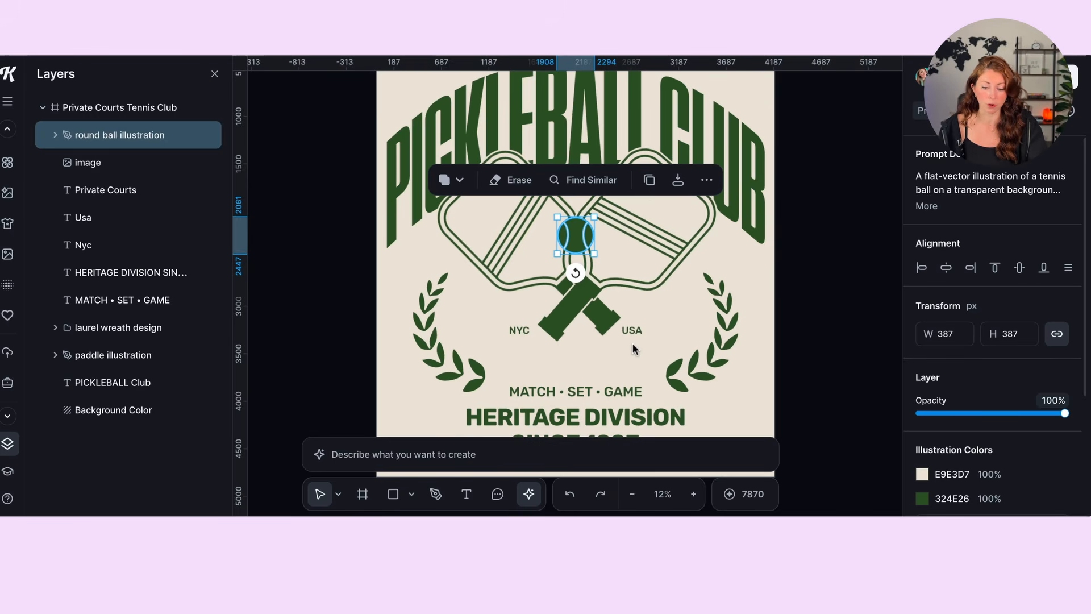
left_click(790, 249)
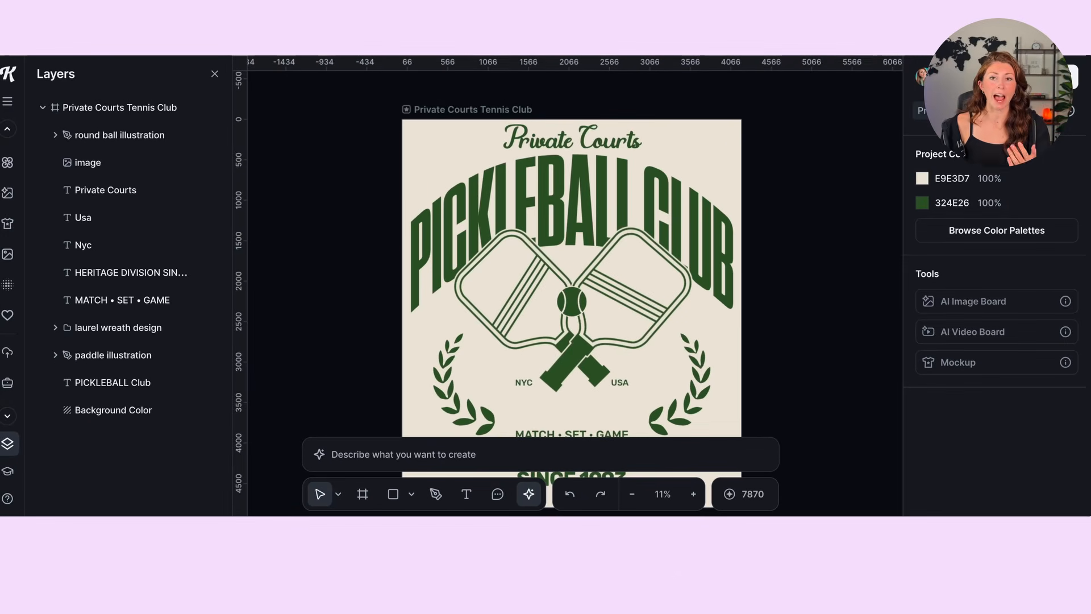
Step: Scale both paddles and the ball together to about 3553 × 2786 px, and center them under the headline
left_click(548, 277)
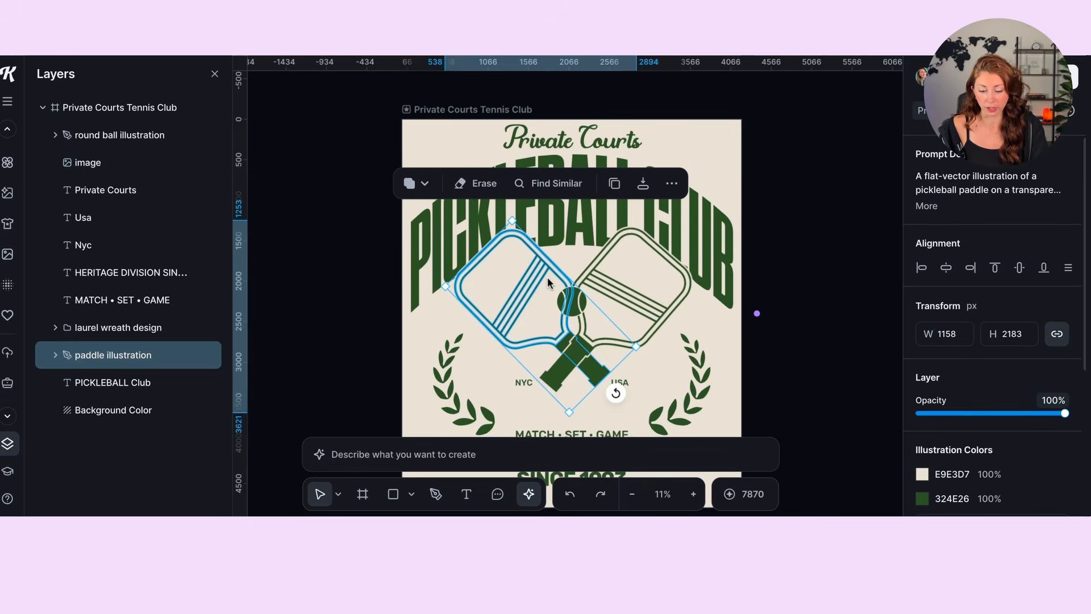
left_click(653, 275, "shift")
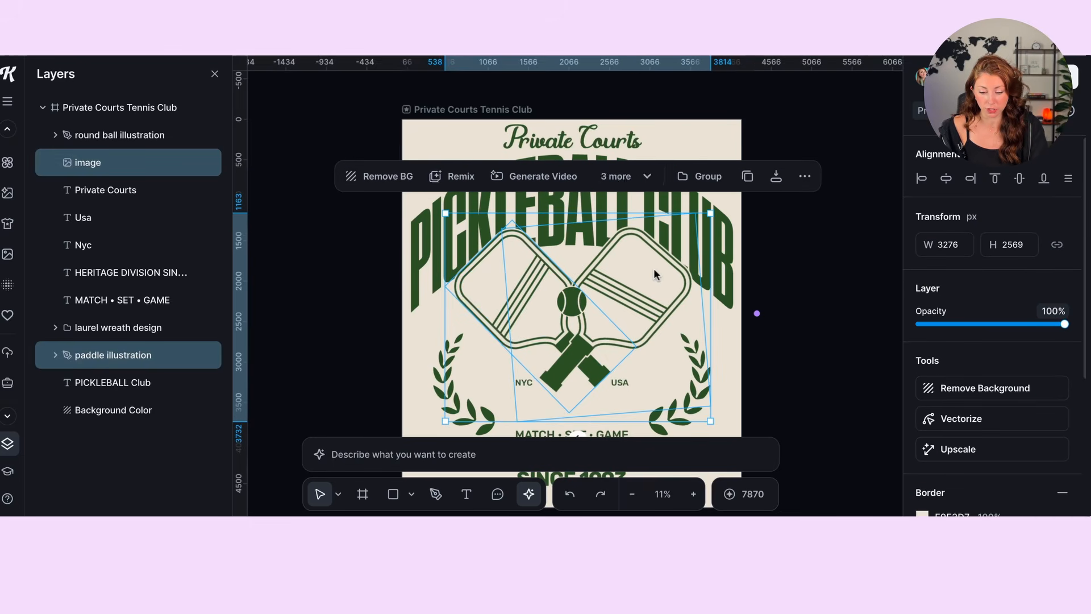
left_click(583, 305, "shift")
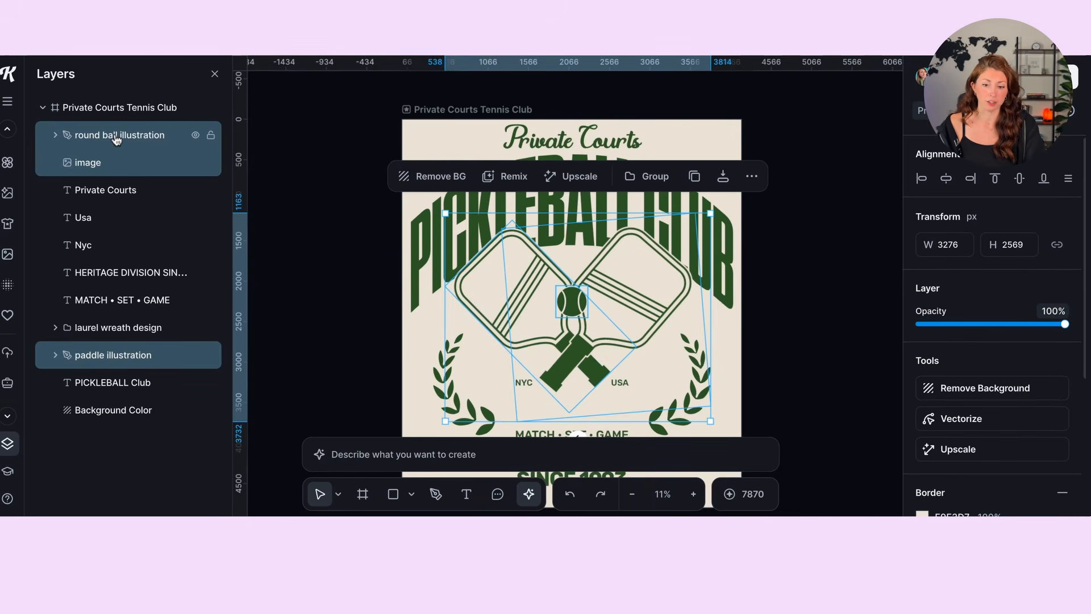
scroll(381, 185, "down", 3)
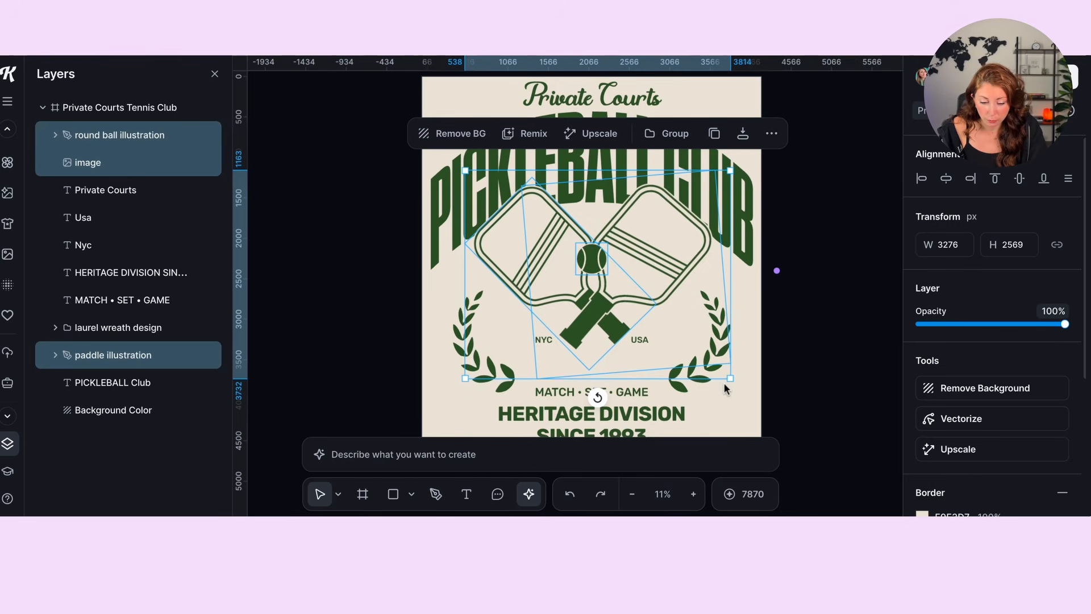
left_click_drag(731, 379, 753, 396)
left_click_drag(672, 275, 660, 262)
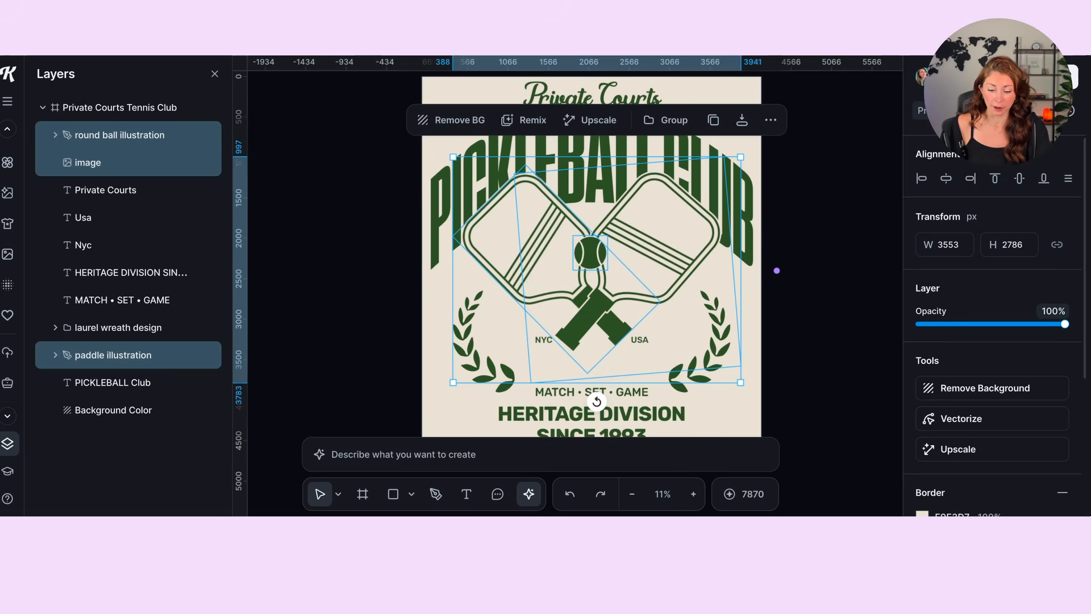
Step: Group the two paddles and the ball, and nudge the group slightly to the right and down
right_click(660, 267)
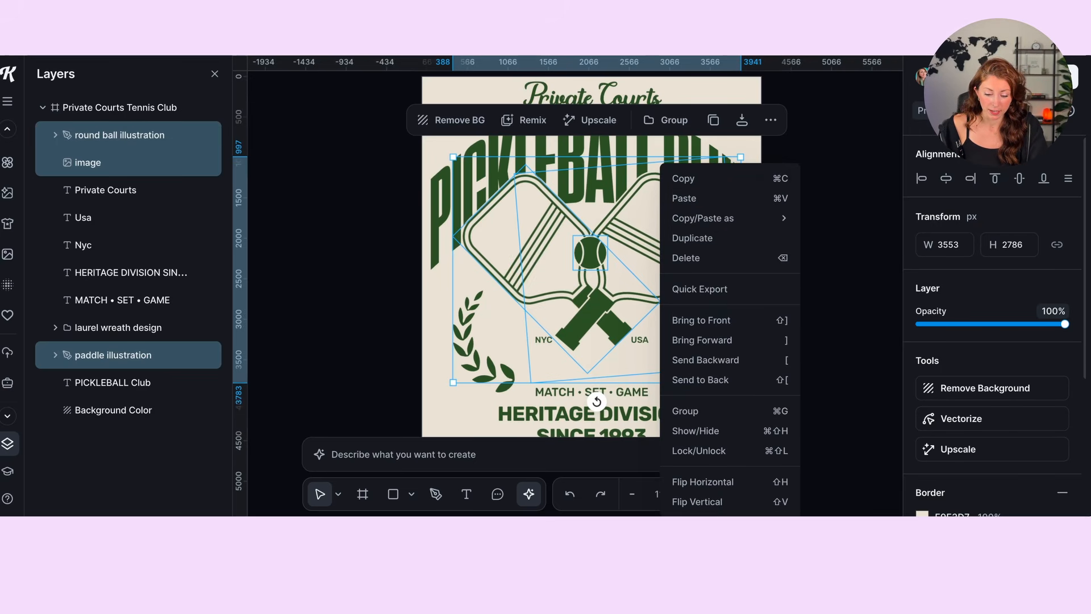
left_click(715, 412)
left_click(779, 316)
left_click(621, 241)
mouse_move(622, 241)
left_mouse_down()
mouse_move(608, 216)
mouse_move(612, 249)
mouse_move(626, 244)
left_mouse_up()
double_click(626, 245)
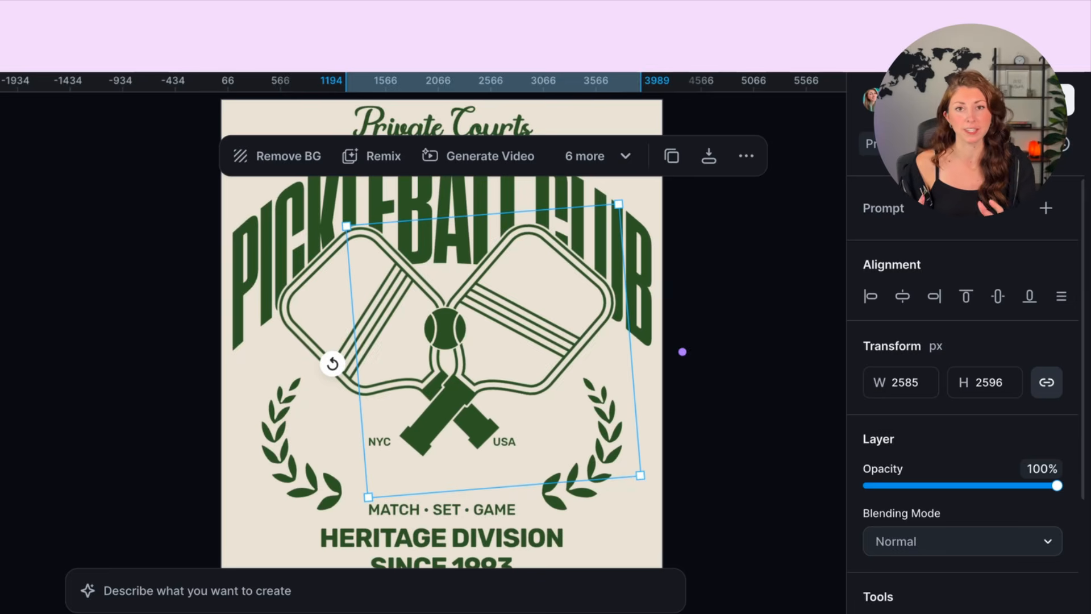
left_click(838, 173)
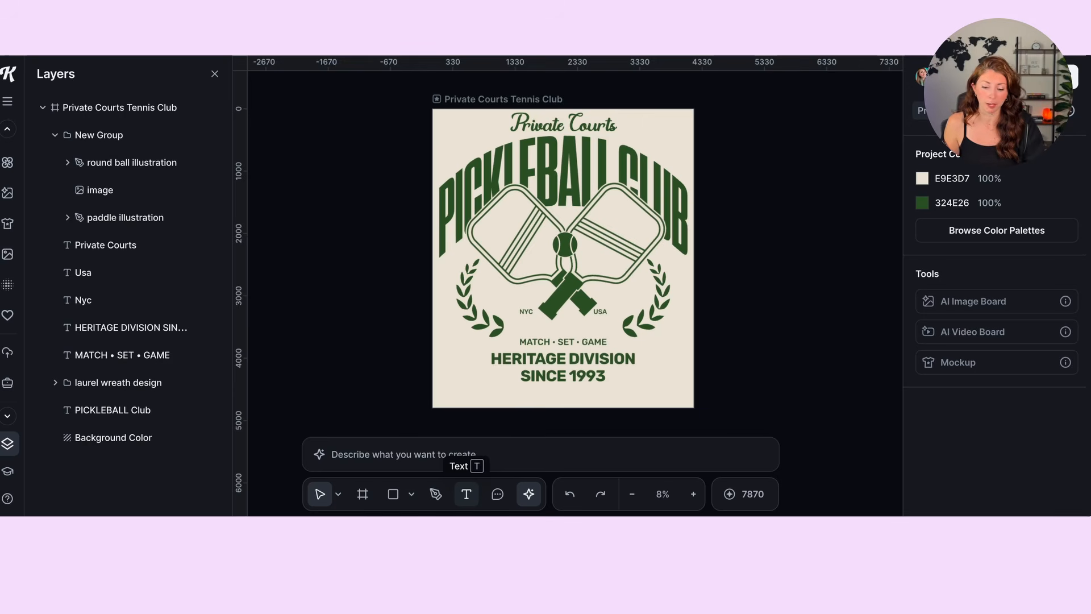
left_click(549, 365)
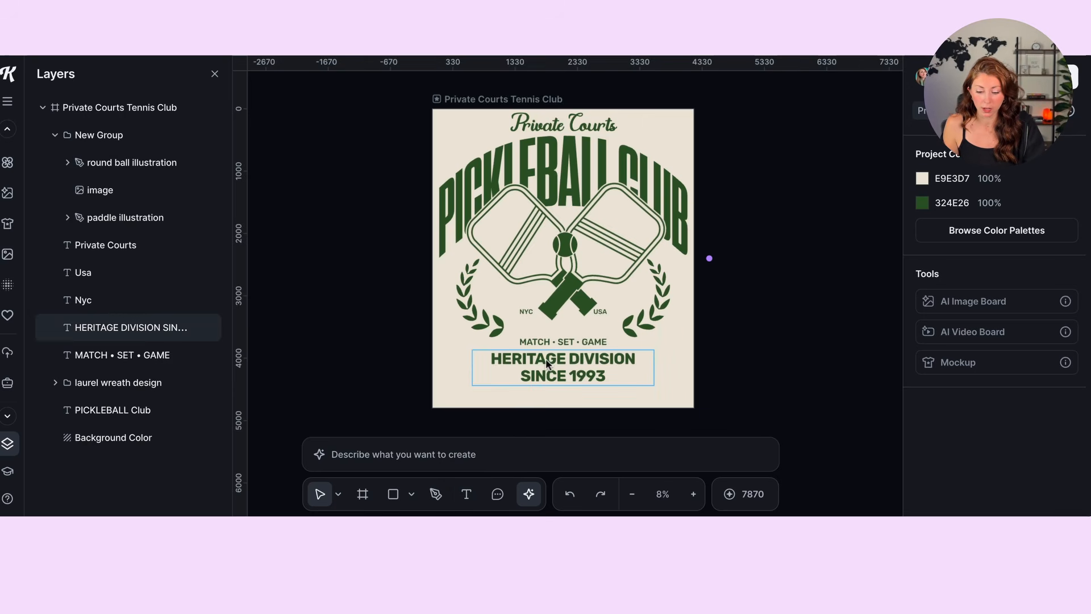
double_click(583, 371)
double_click(585, 366)
left_click(599, 362)
triple_click(599, 362)
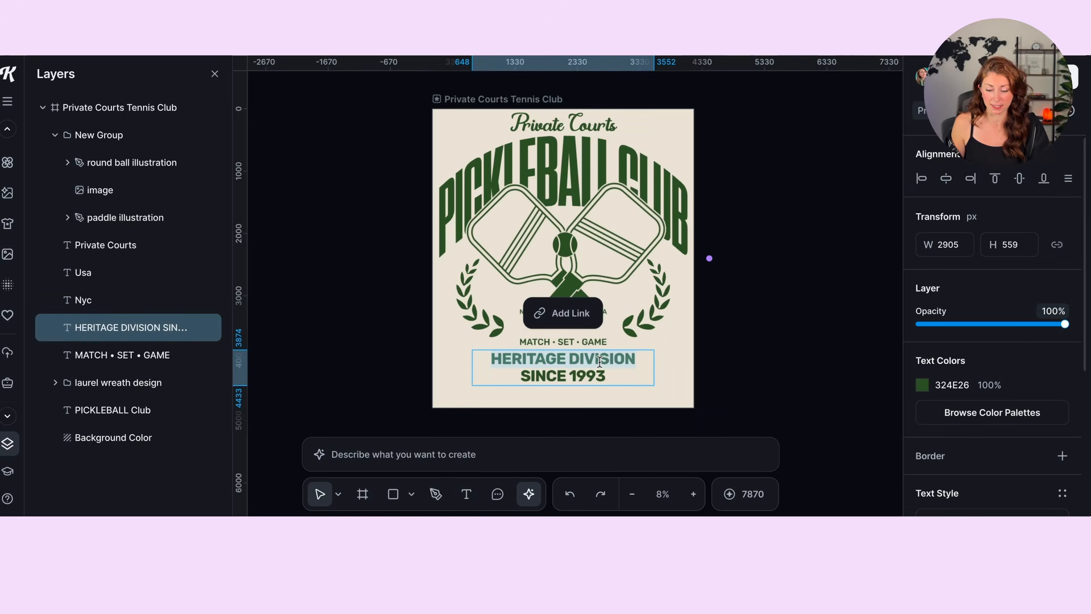
key("Escape")
left_click(770, 373)
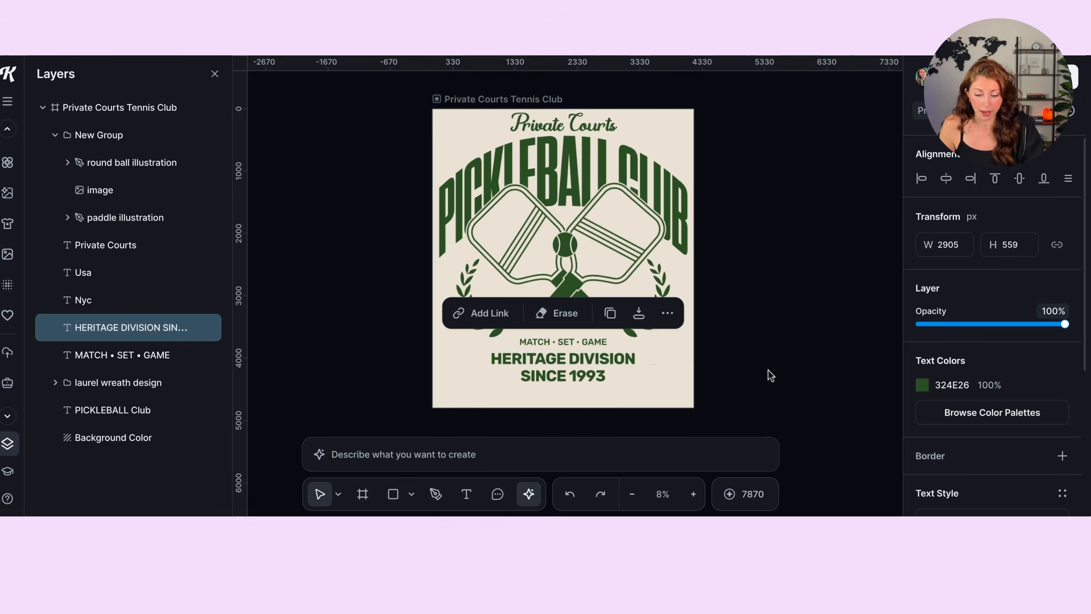
Step: Try the Rise transformation with a 48% curve on the PICKLEBALL Club headline, and switch the headline back to Arch
left_click(592, 344)
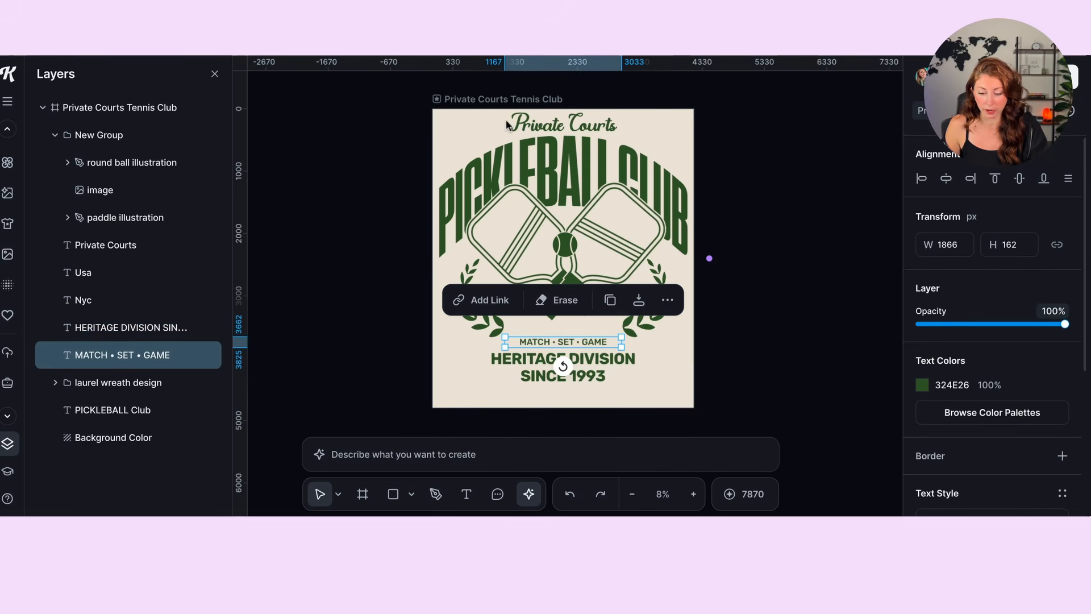
left_click(520, 140)
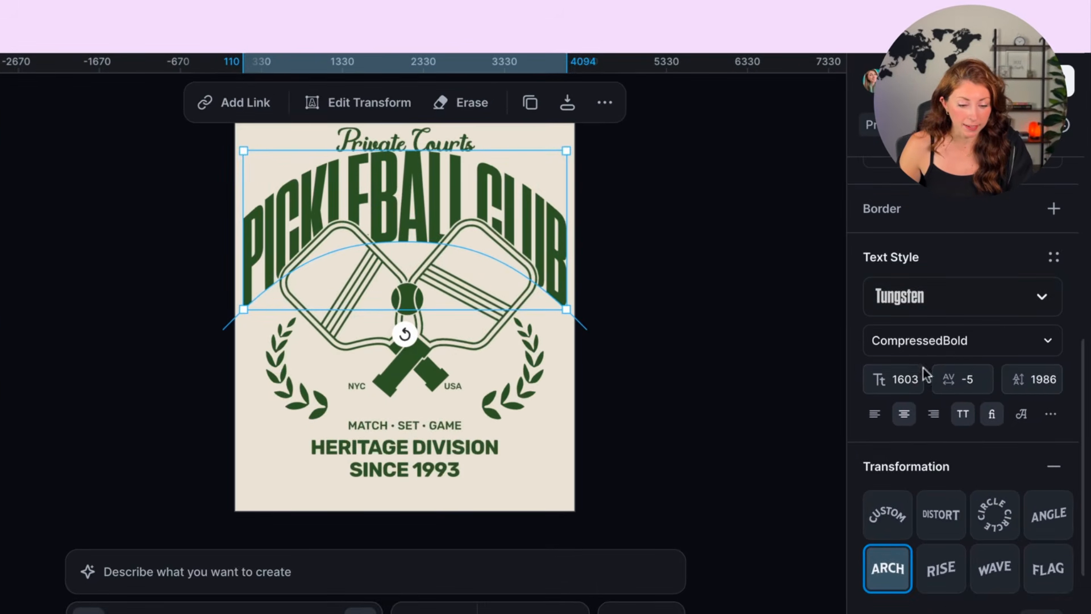
scroll(921, 364, "down", 1)
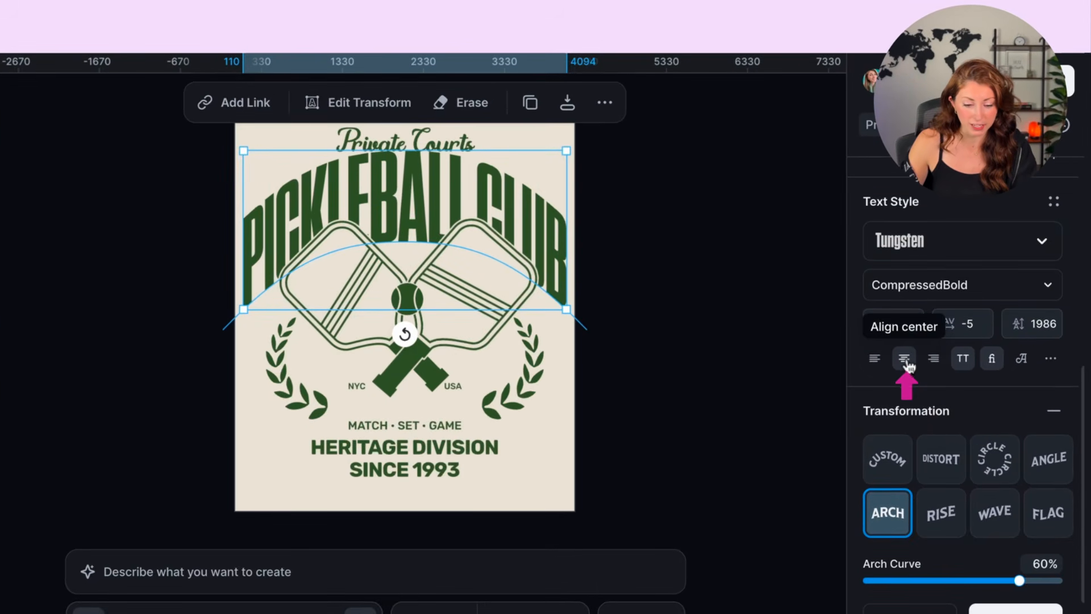
scroll(904, 392, "down", 1)
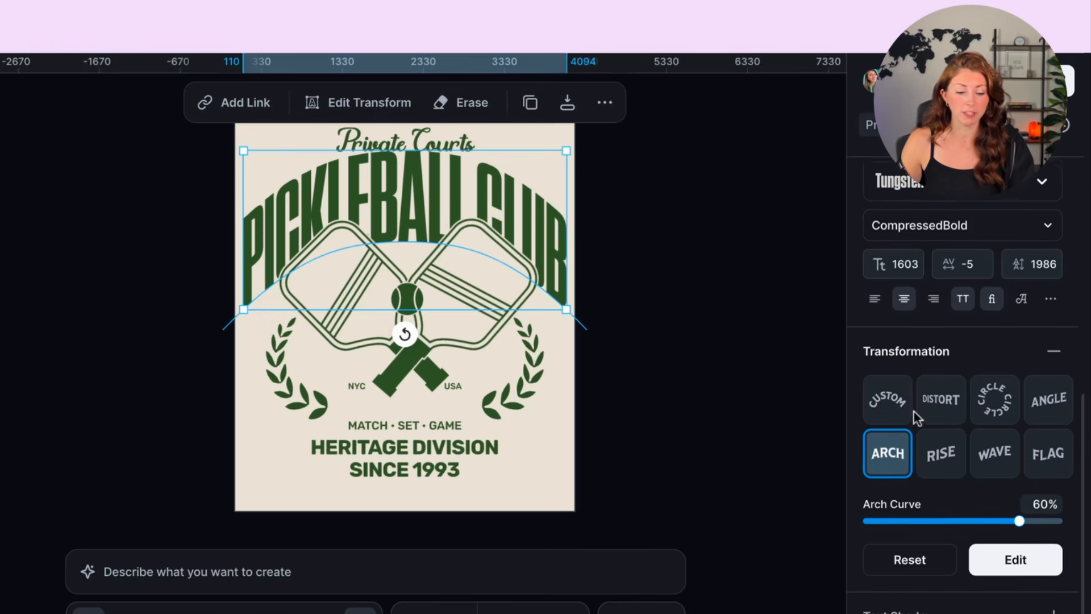
left_click(941, 452)
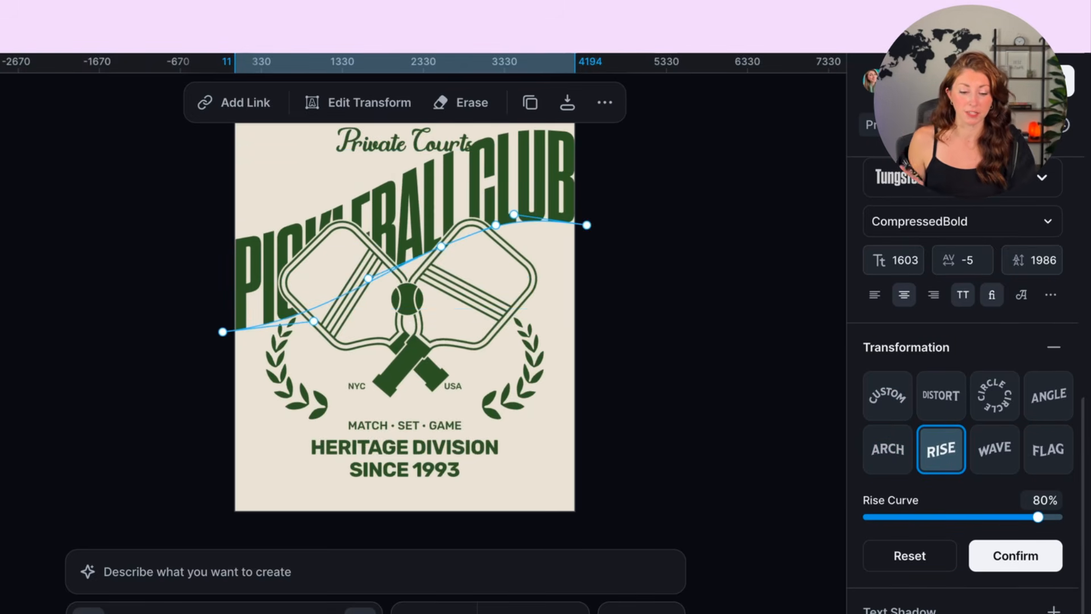
left_click_drag(1038, 516, 1010, 503)
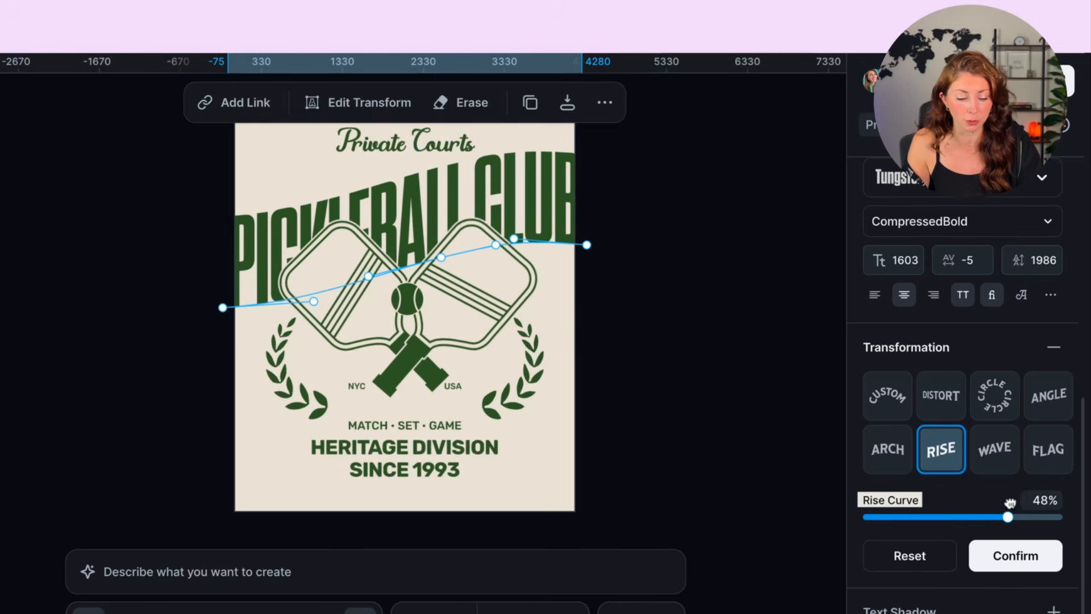
left_click(871, 440)
Step: Try the drop and line shadows on the headline, and apply a Block Shadow with offset 0 and outline width 44
scroll(972, 528, "down", 4)
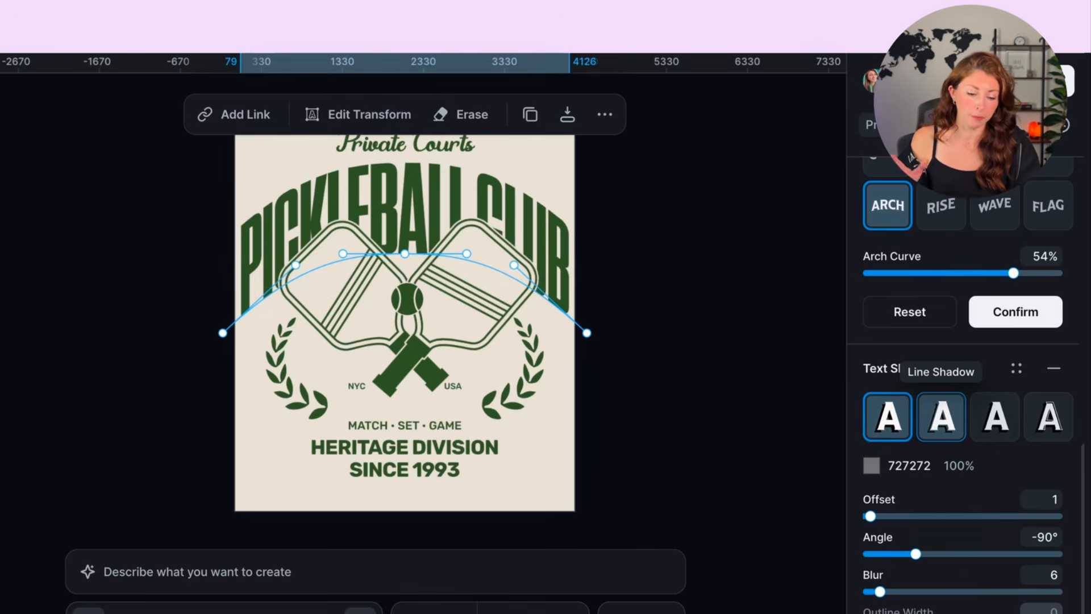
left_click(941, 417)
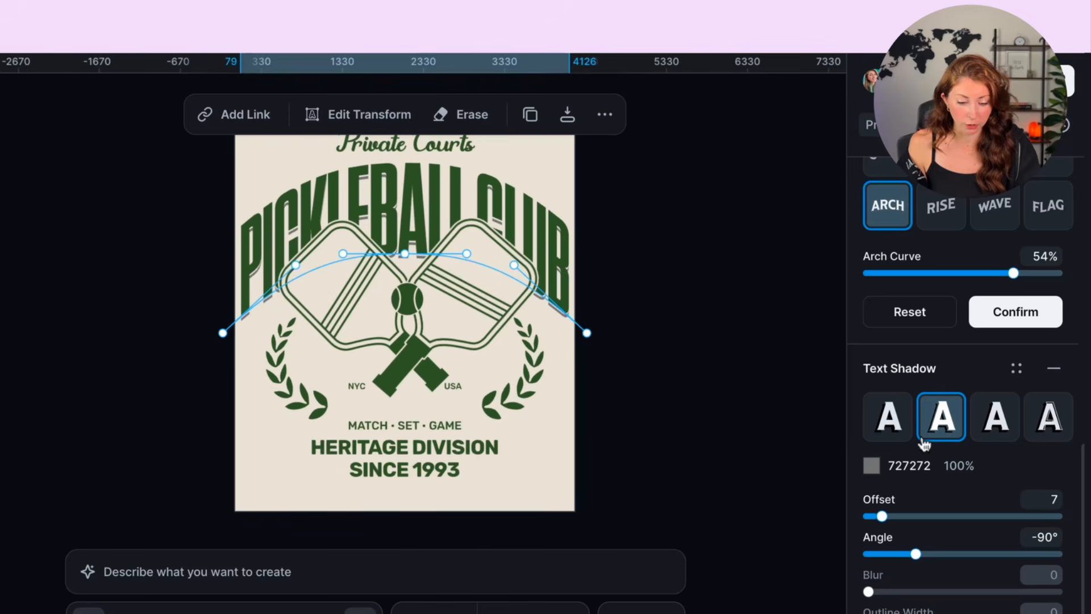
left_click(1001, 415)
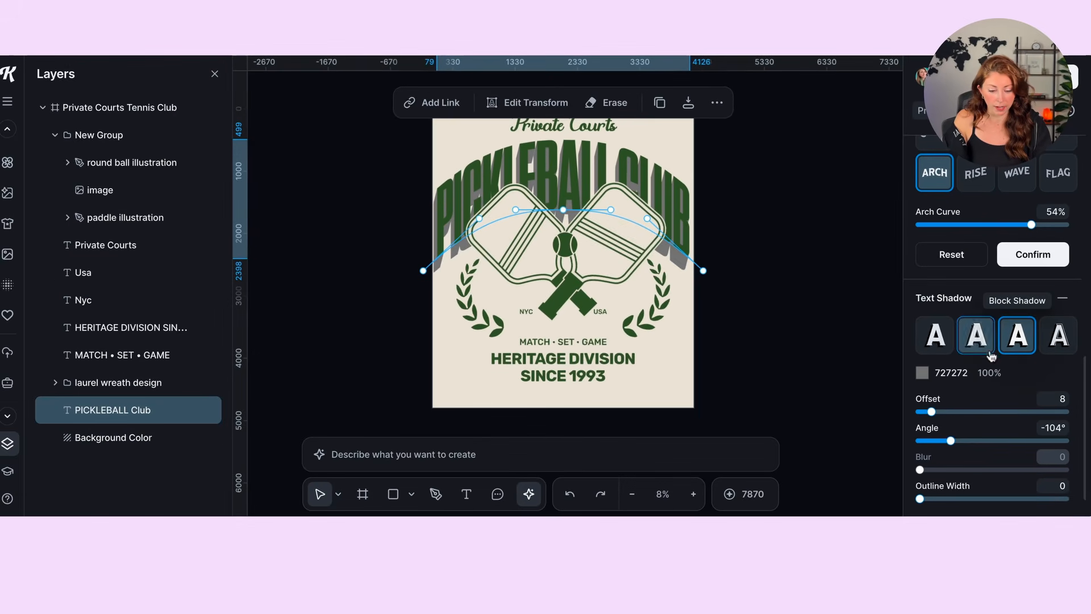
scroll(996, 353, "down", 1)
left_click_drag(931, 385, 920, 385)
left_click_drag(920, 471, 982, 470)
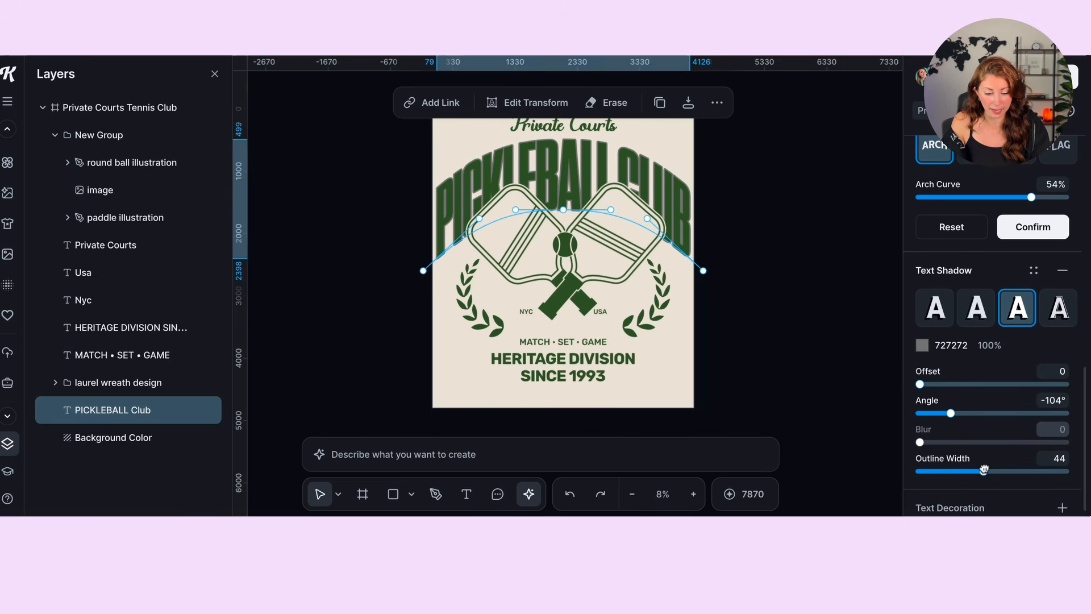
Step: Color the headline's block shadow red FF3939, keep its offset at 0 and widen its outline further
left_click(922, 345)
left_click_drag(757, 304, 863, 221)
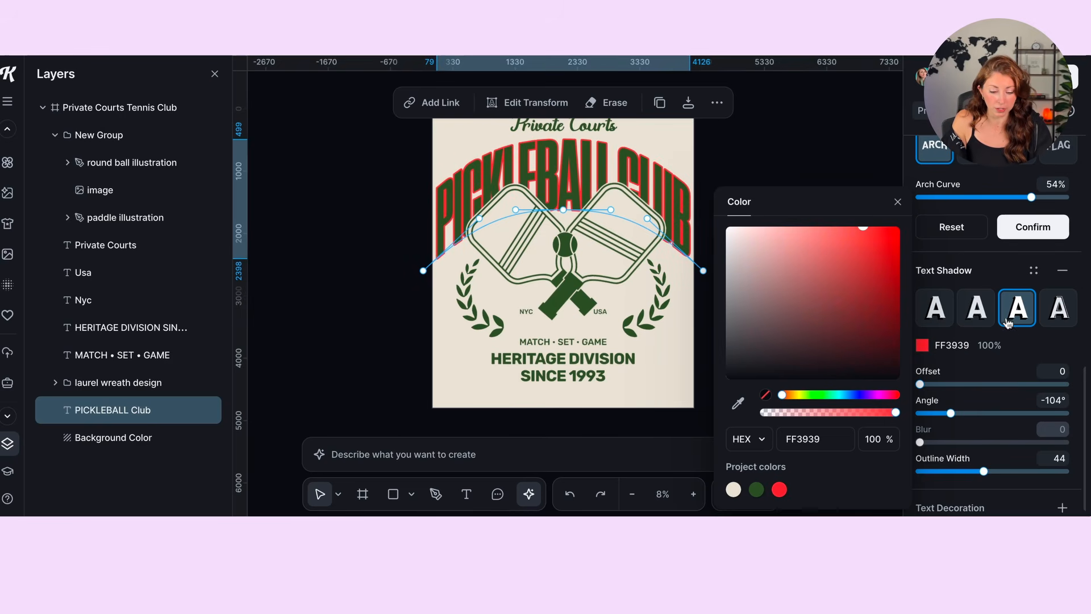
left_click(1012, 355)
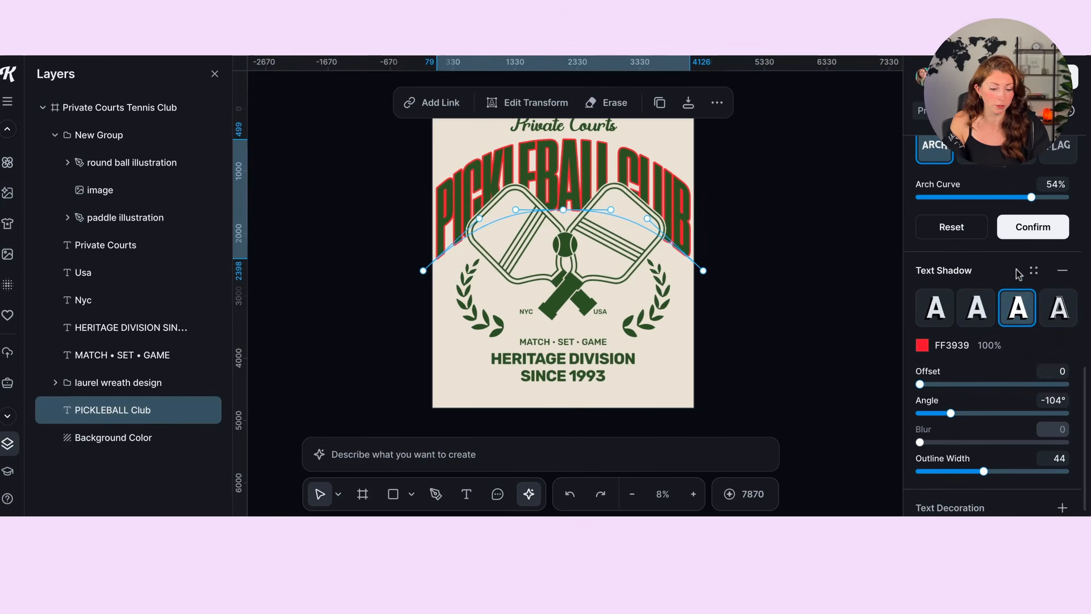
left_click_drag(921, 385, 898, 392)
left_click_drag(982, 472, 1020, 470)
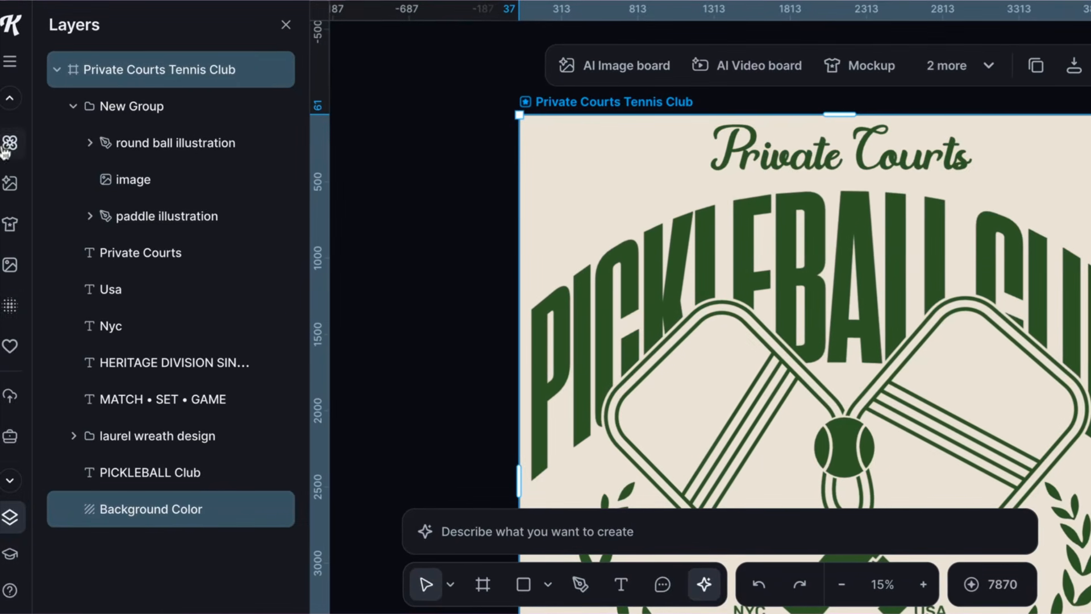
Step: Browse the texture library and apply the first Grunge Texture to the whole Private Courts Tennis Club artboard
left_click(10, 309)
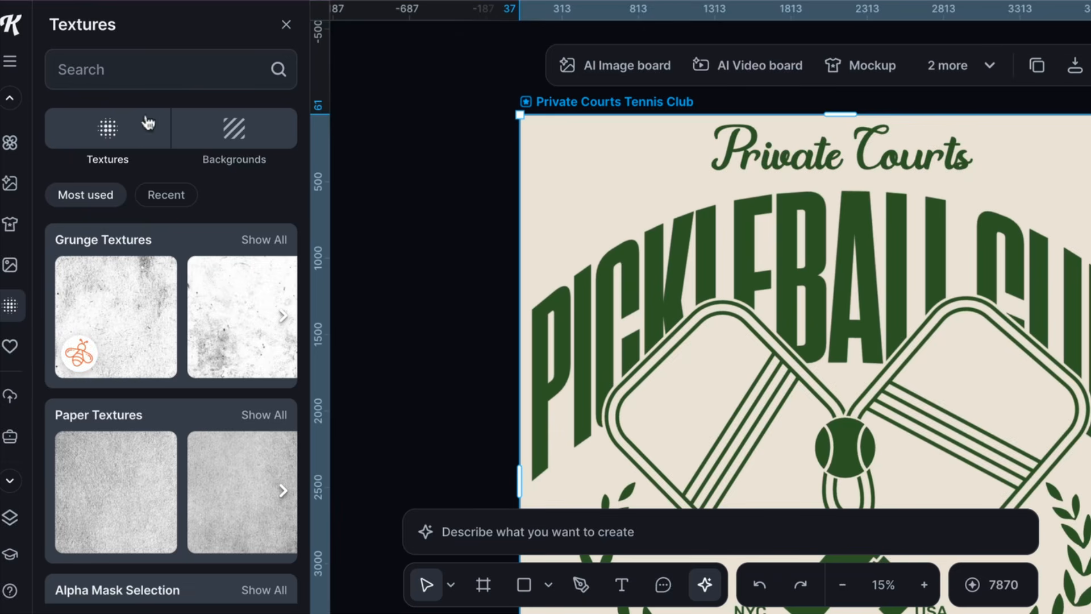
scroll(174, 318, "right", 2)
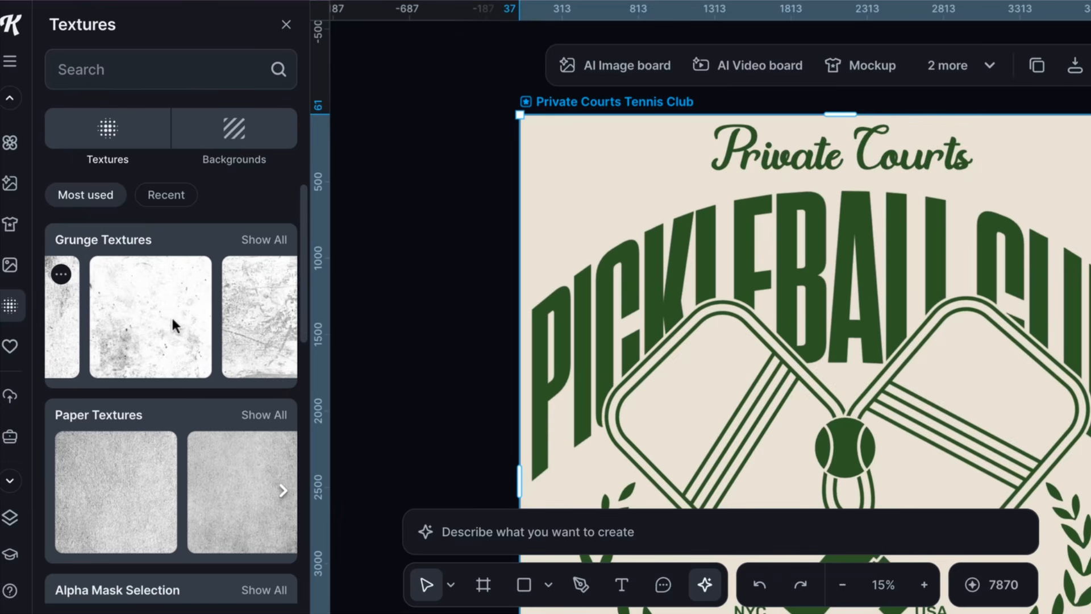
scroll(173, 325, "left", 2)
scroll(838, 388, "down", 5)
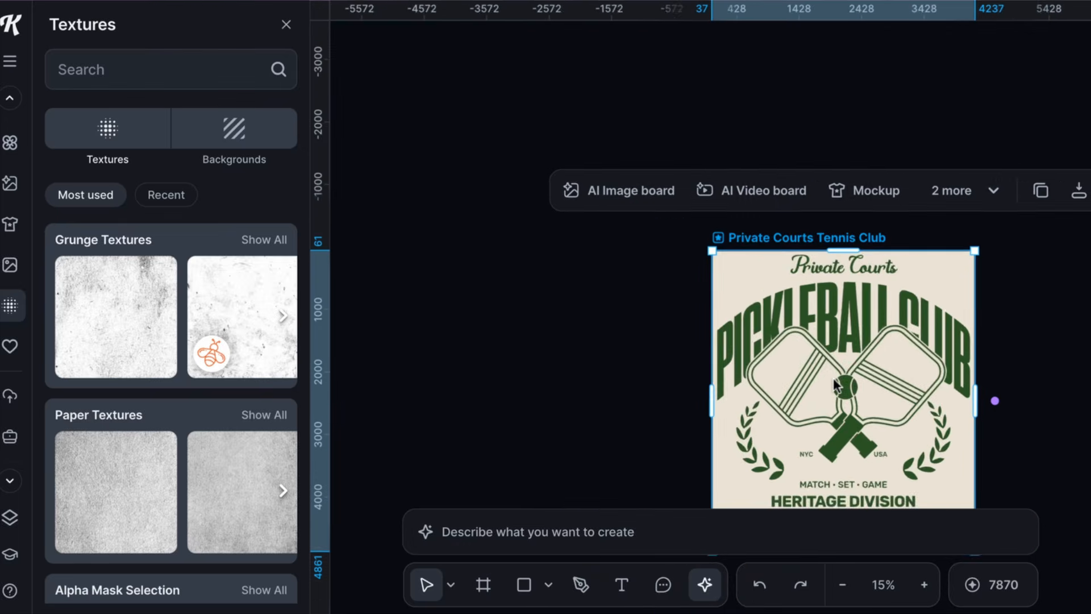
scroll(846, 392, "up", 3)
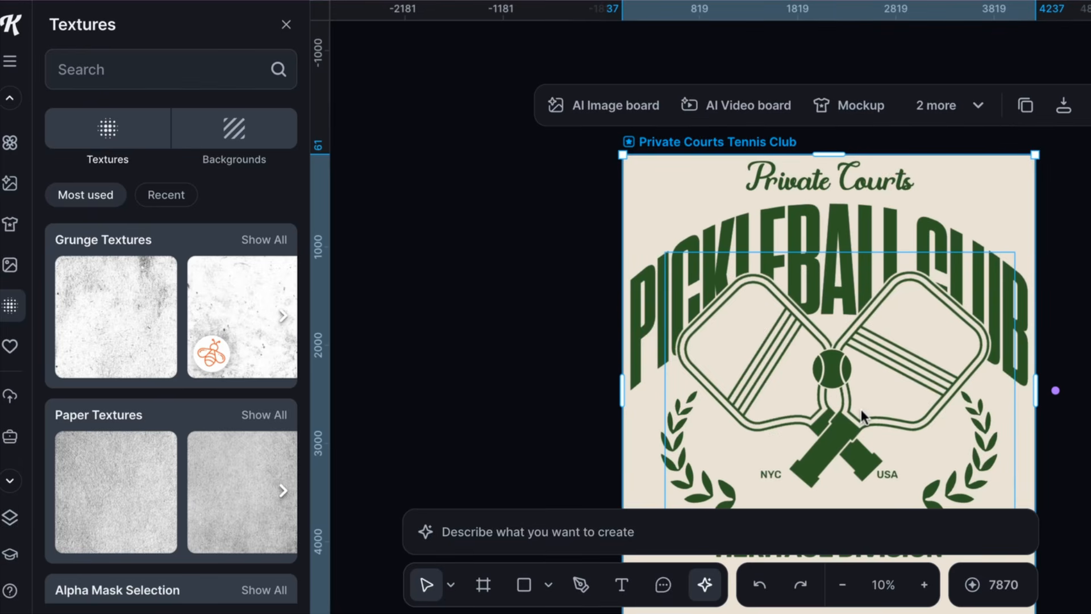
double_click(117, 324)
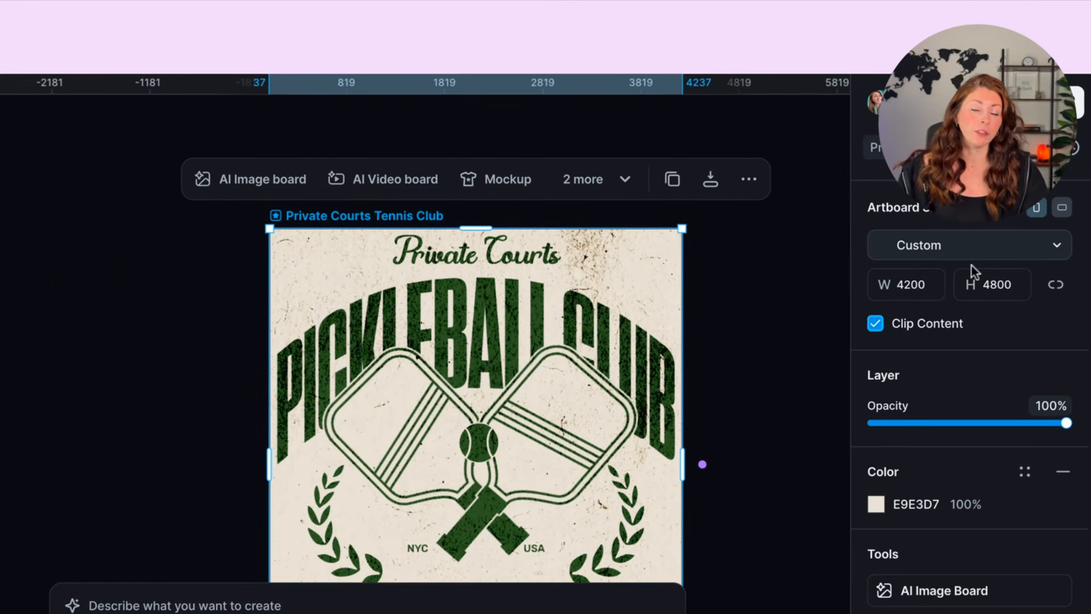
Step: Change the artboard texture's blend mode to Alpha Mask, and turn on Mask Texture
scroll(970, 264, "down", 4)
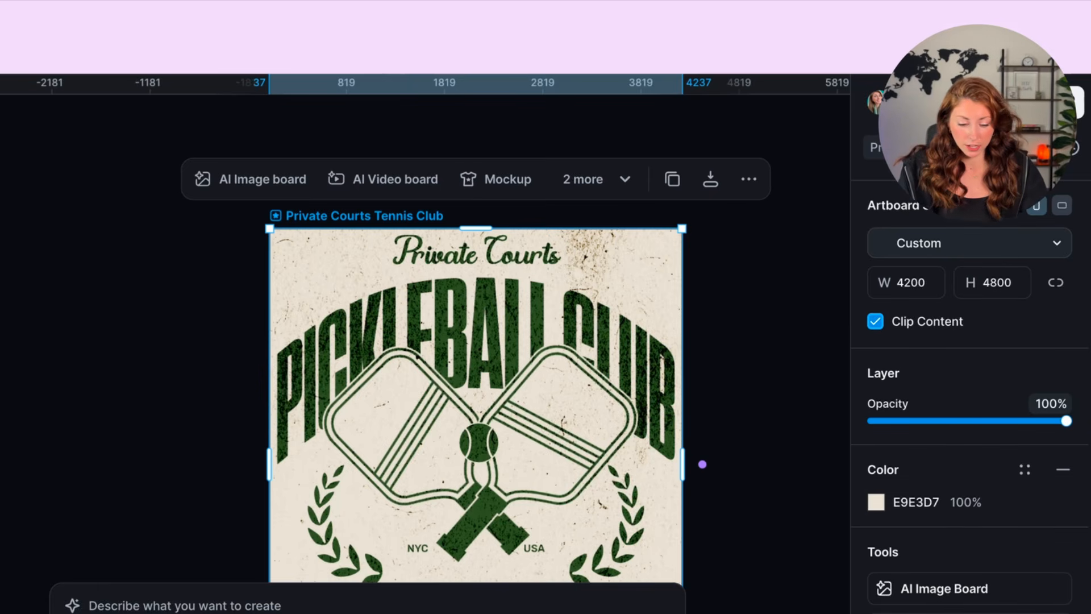
scroll(926, 302, "down", 4)
left_click(955, 356)
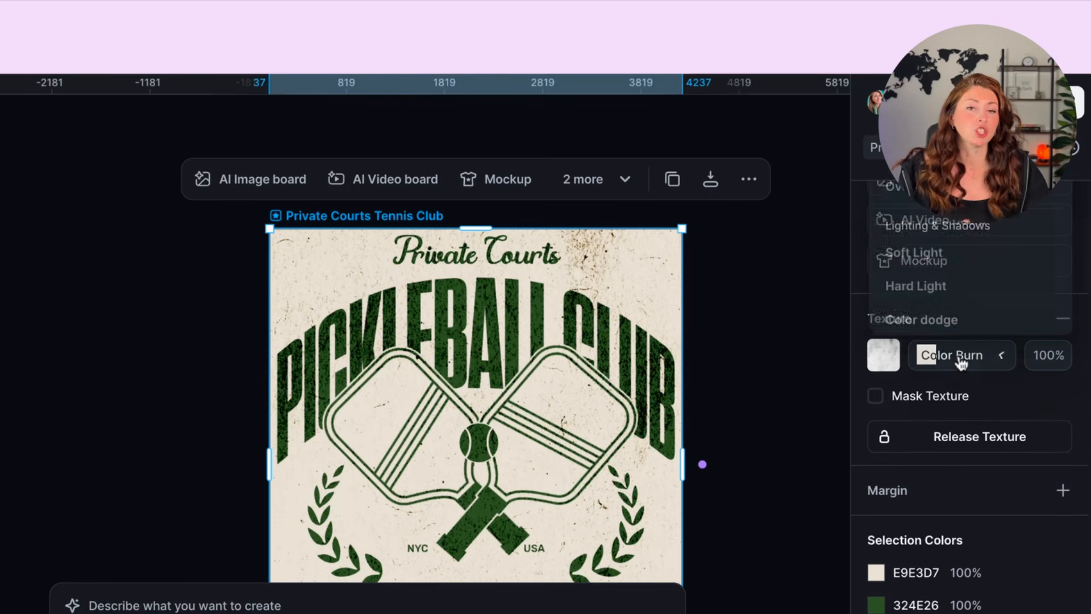
scroll(949, 241, "down", 10)
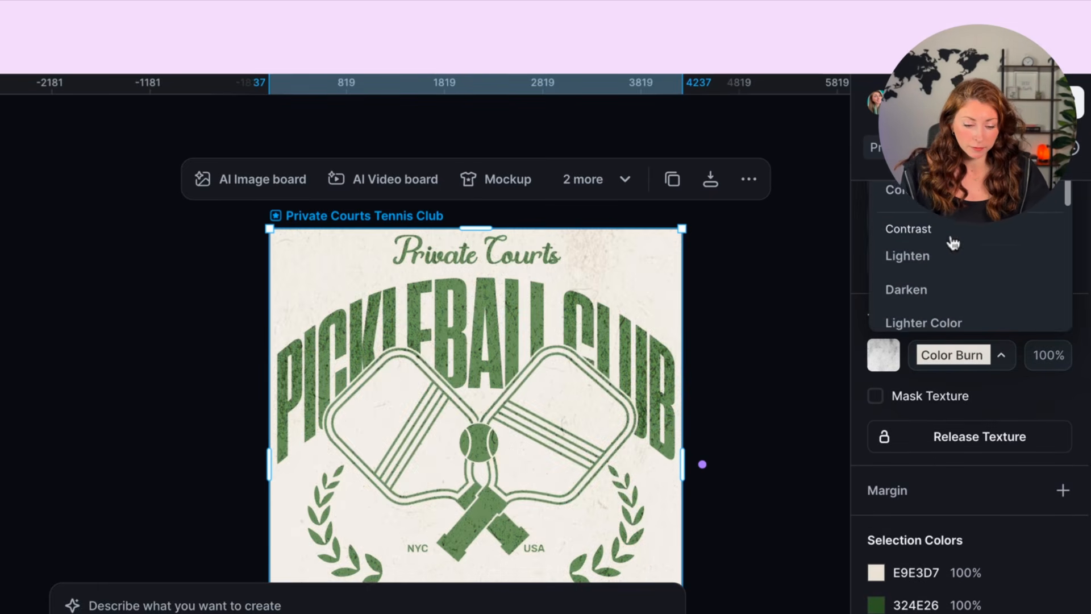
left_click(961, 309)
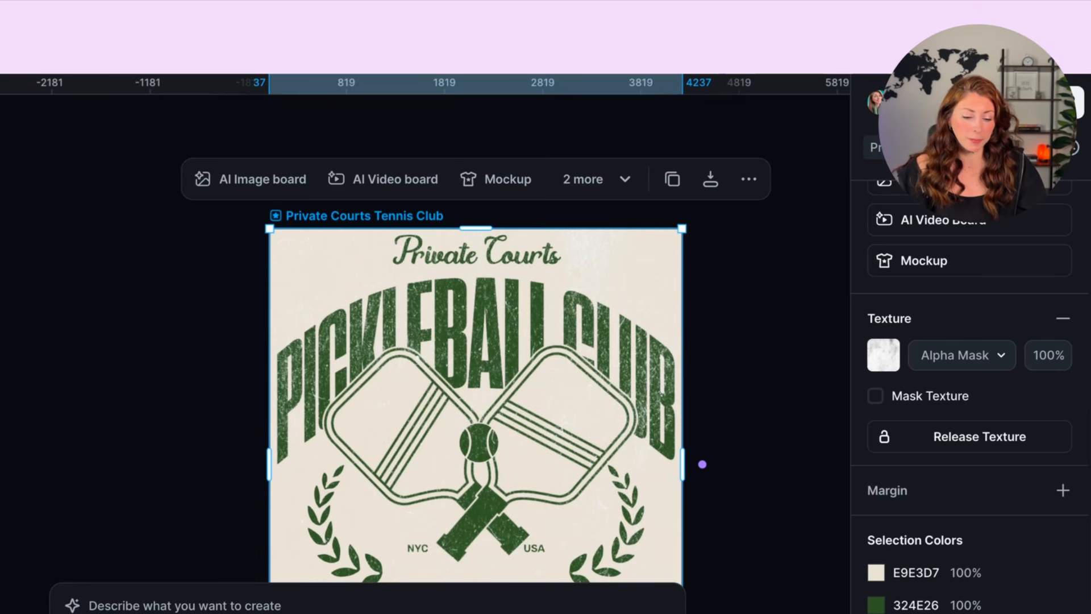
left_click(1002, 357)
left_click(1001, 357)
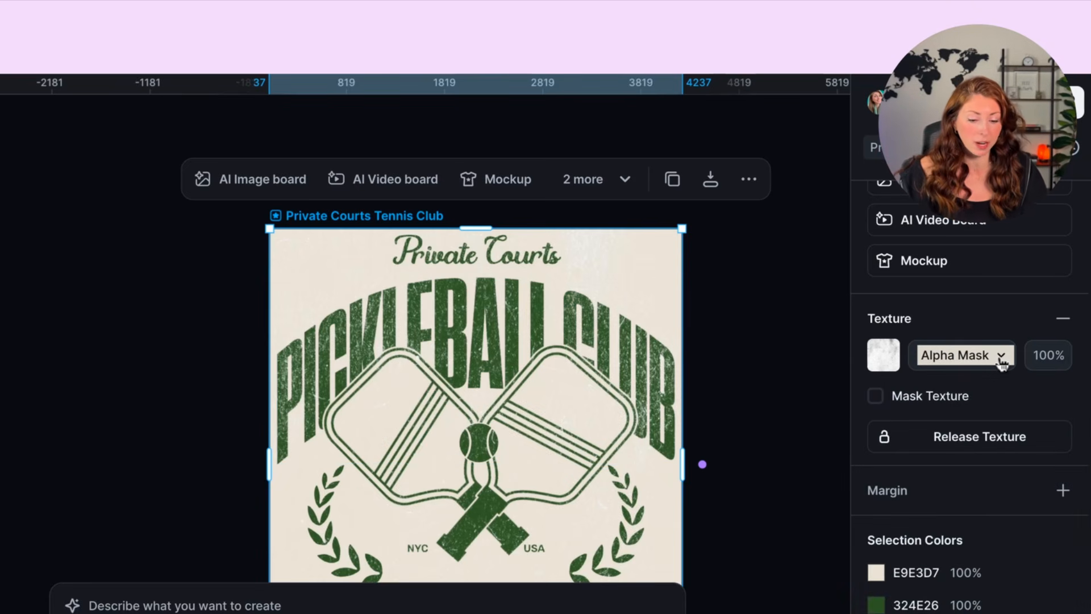
left_click(876, 401)
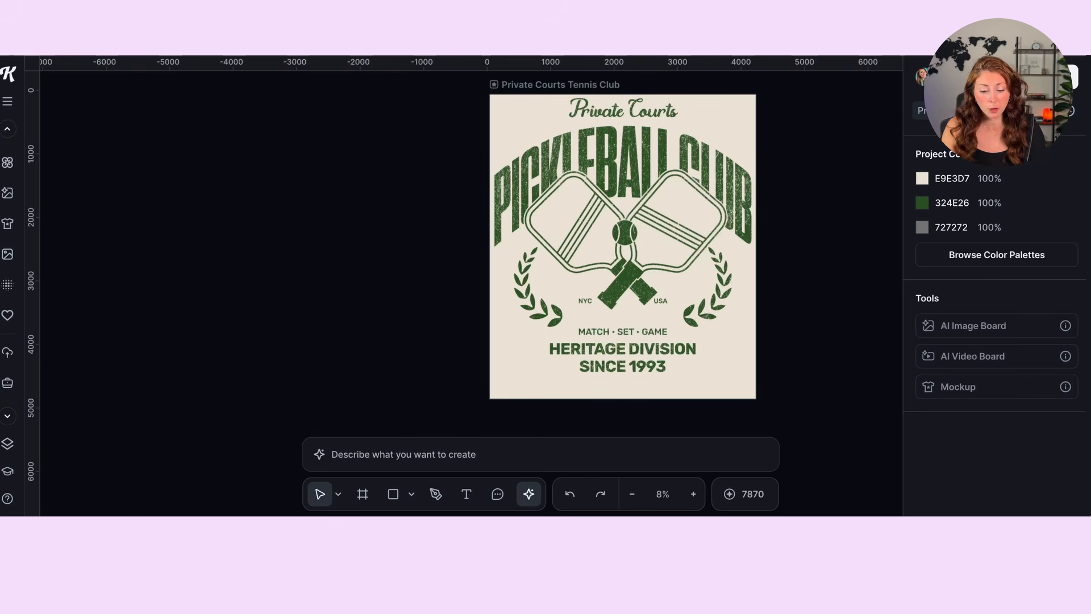
Step: Shift the Private Courts Tennis Club artboard to the left on the canvas
scroll(376, 169, "down", 1)
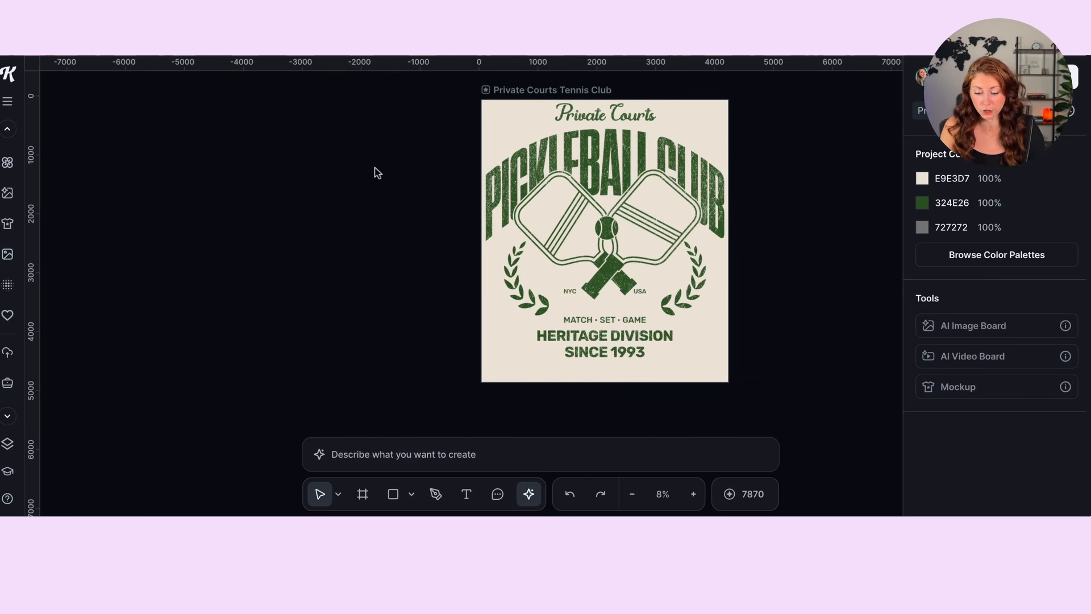
scroll(375, 168, "up", 2)
scroll(375, 168, "right", 1)
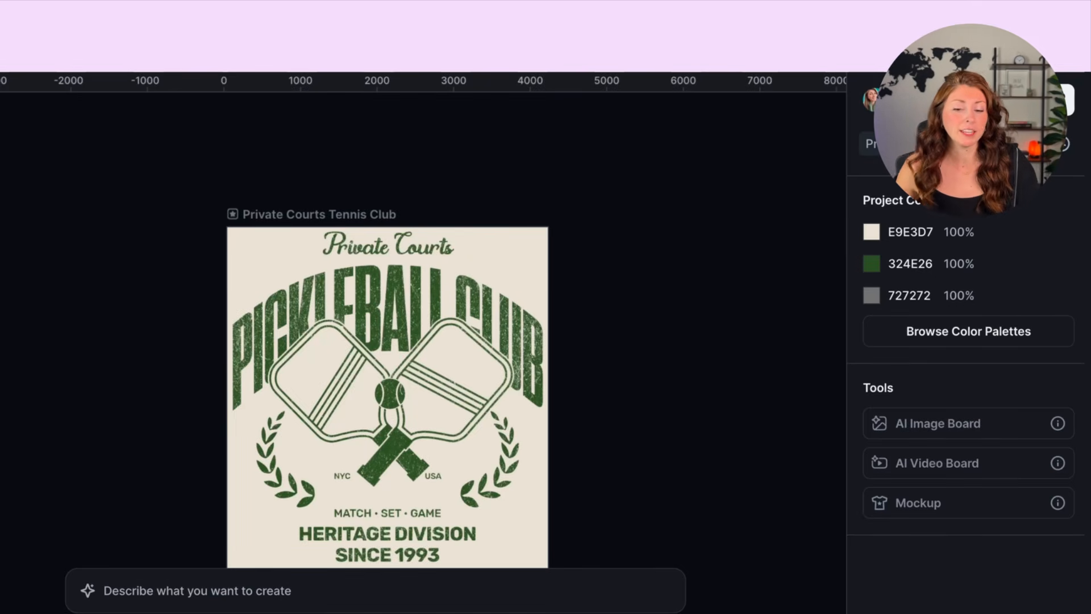
scroll(423, 364, "down", 2)
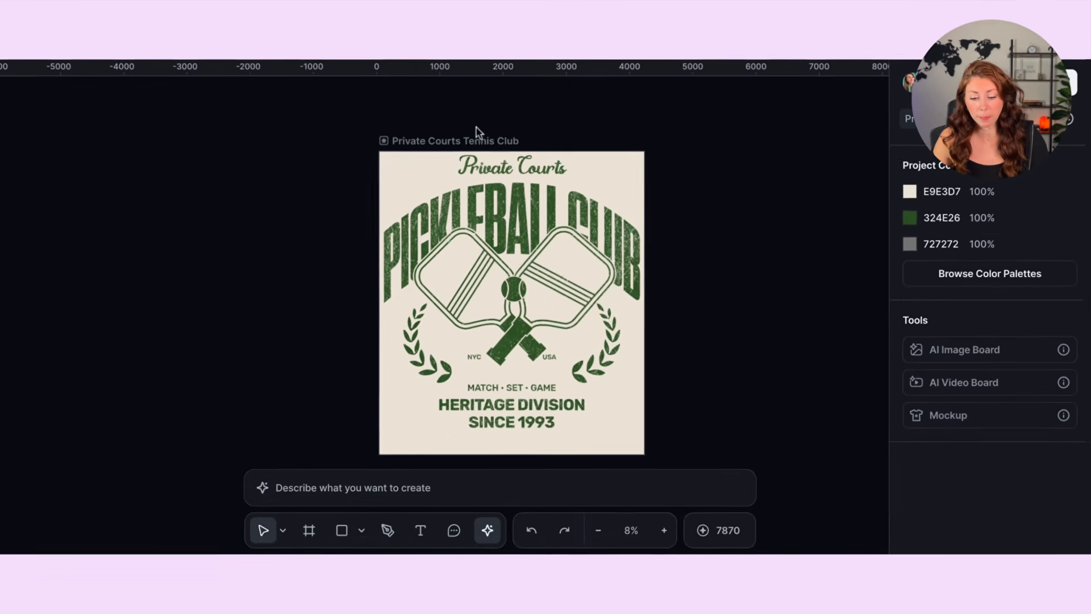
left_click(323, 168)
left_click_drag(500, 128, 457, 127)
Step: Draw a blank artboard about 3397 × 5589 px to the right of the pickleball design, and delete it
left_click(363, 494)
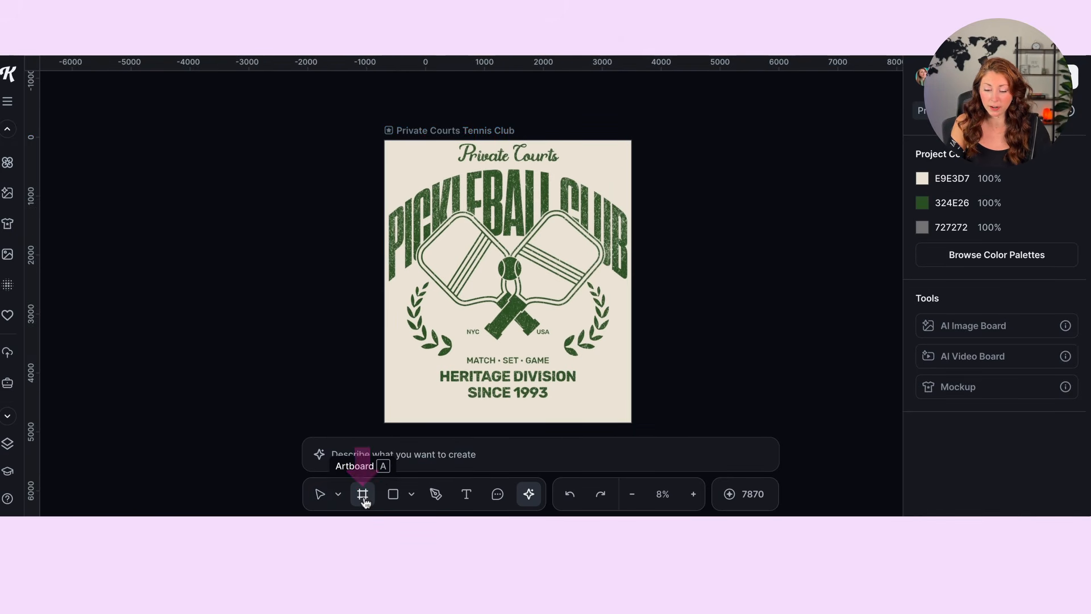
left_click_drag(660, 106, 861, 436)
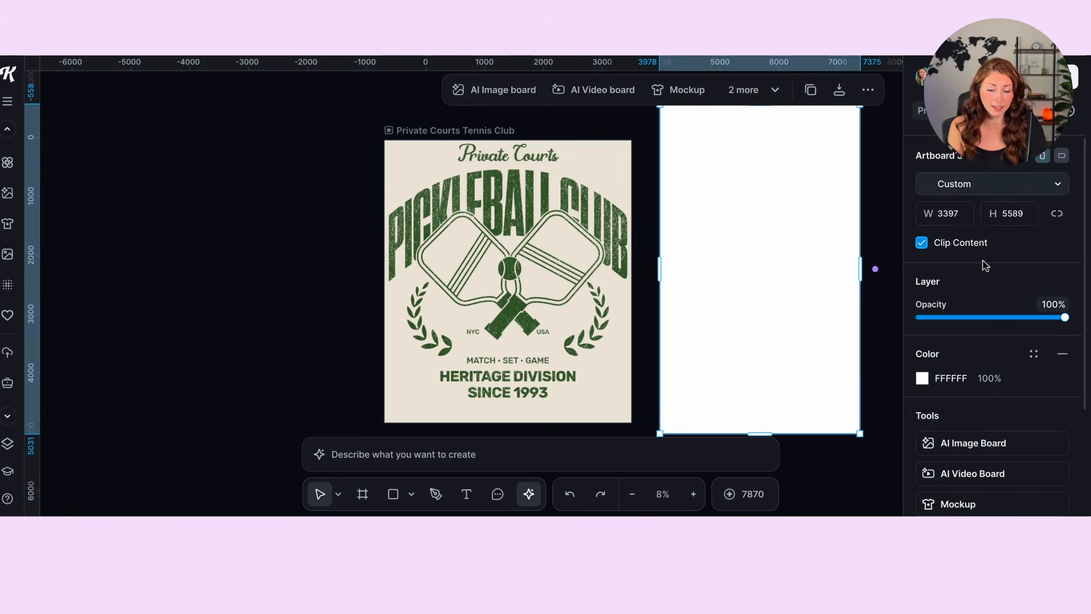
key("Delete")
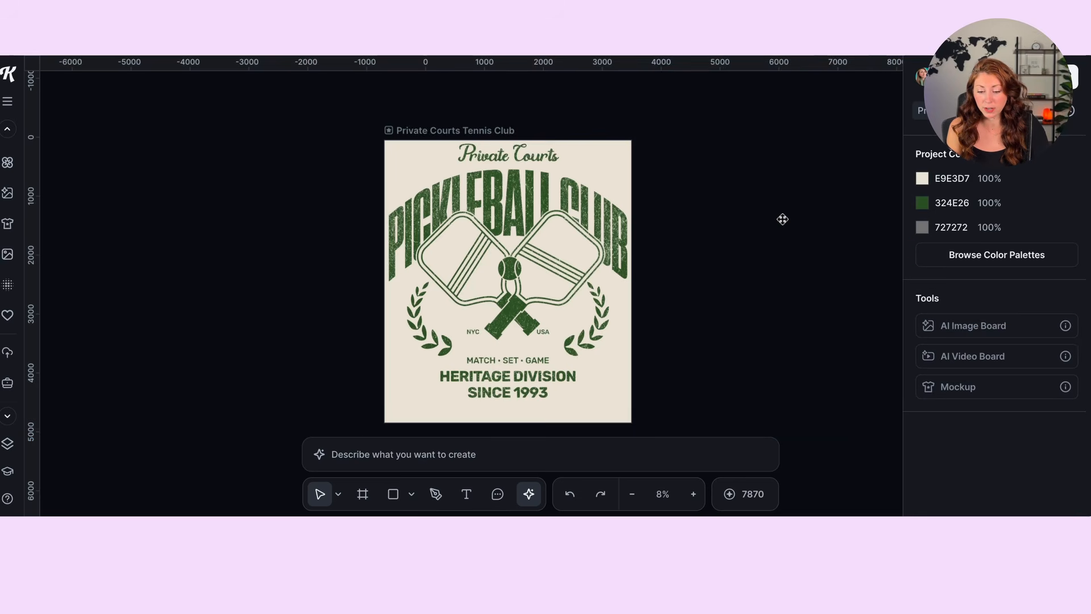
Step: Move the pickleball artboard further left and up, and place a duplicate of it directly to its right
left_click(447, 132)
left_click_drag(448, 132, 379, 109)
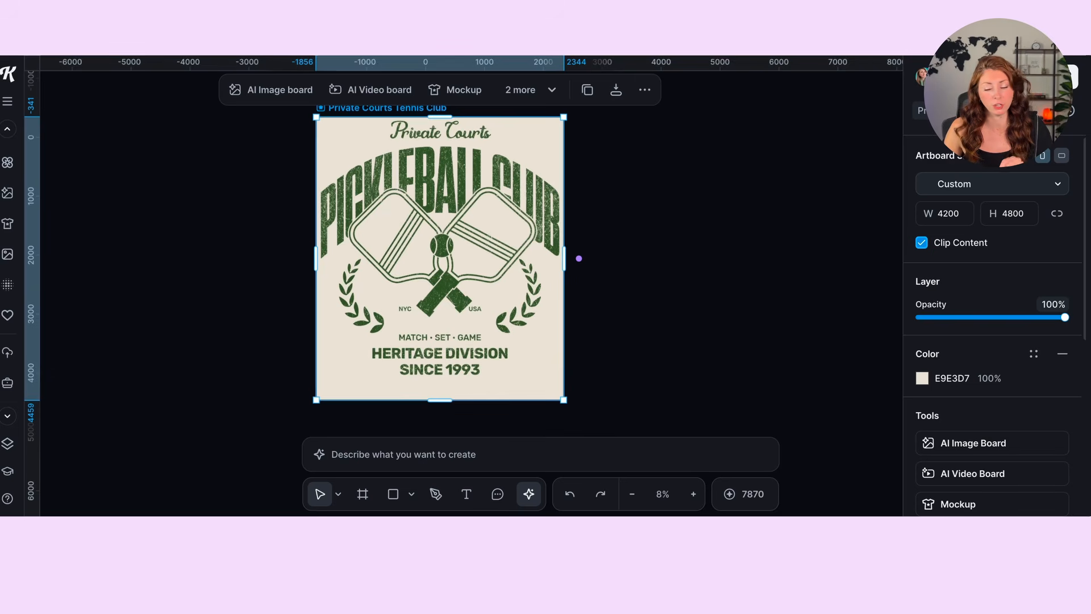
left_click_drag(378, 108, 647, 107)
left_click(261, 166)
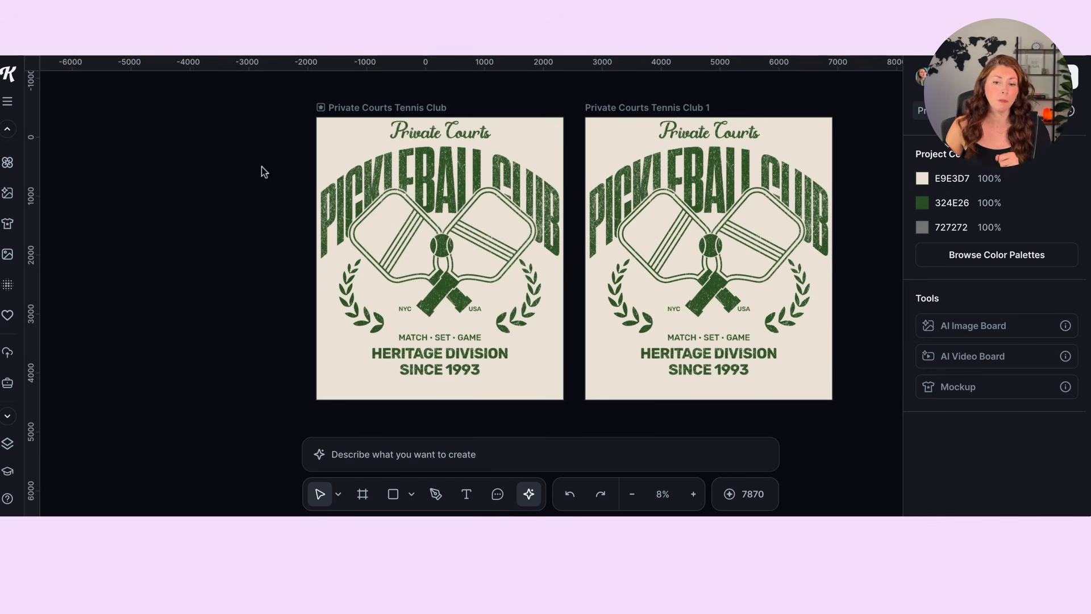
Step: Rename the duplicated artboard as Golf Design
left_click(652, 108)
left_click(652, 108)
left_click(652, 108)
left_click(652, 108)
double_click(628, 112)
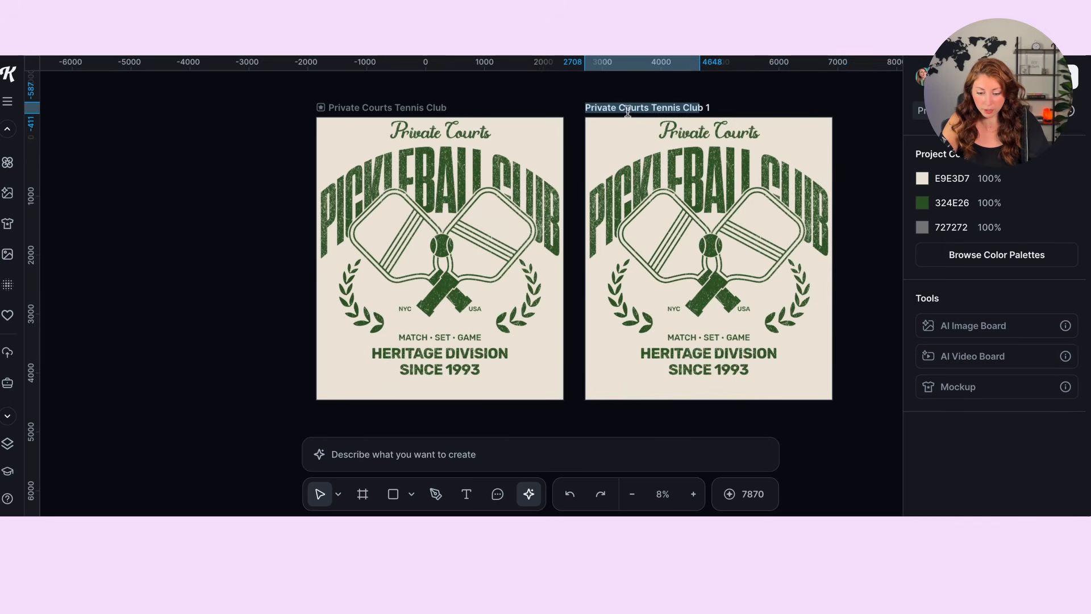
type("Gold Design")
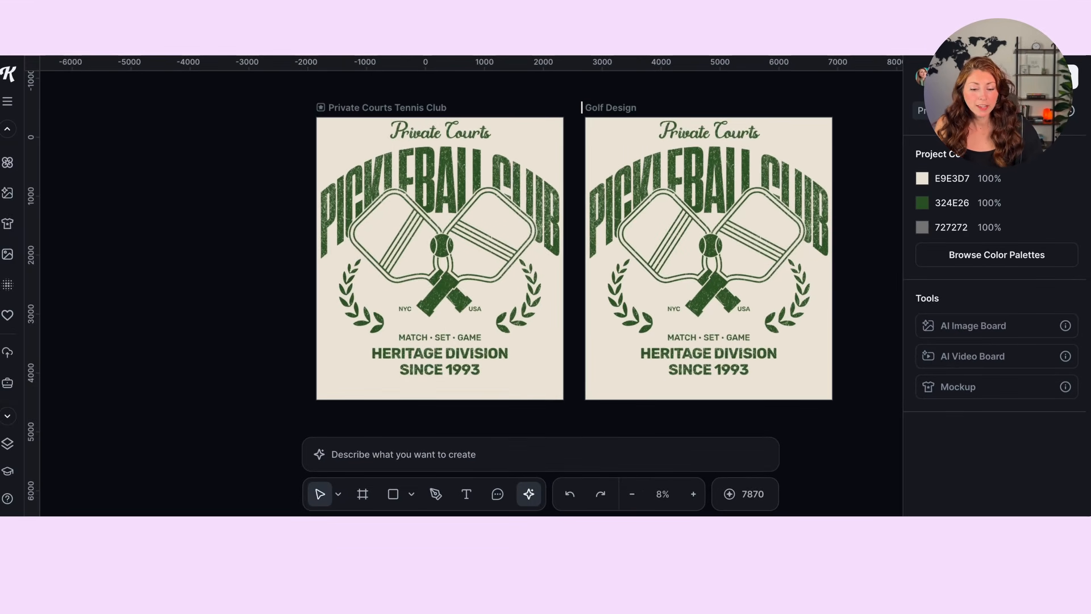
left_click_drag(581, 108, 631, 107)
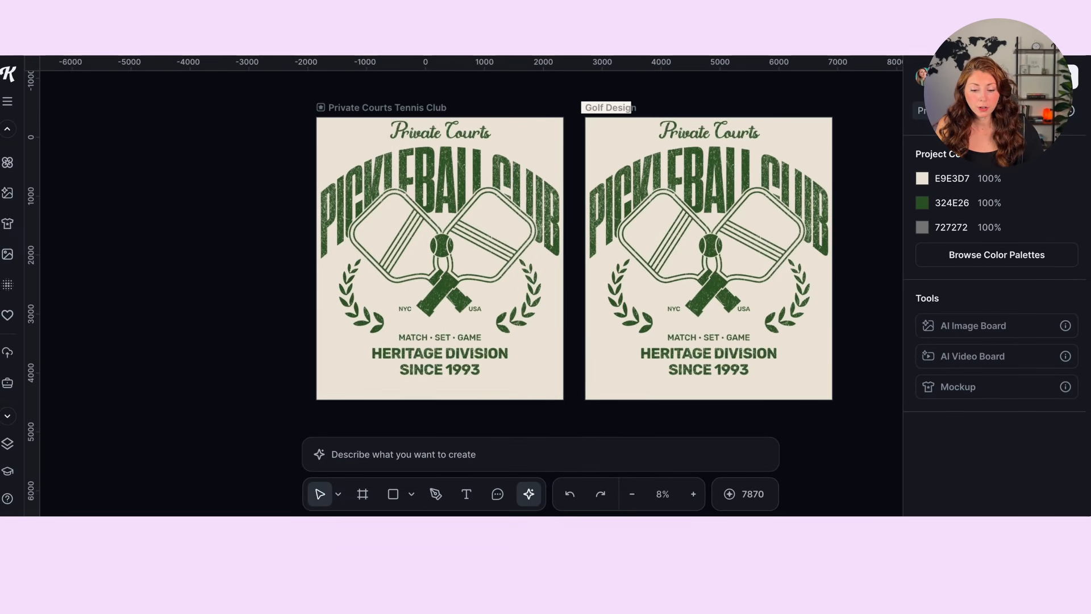
Step: Add an AI image board based on the Golf Design artboard with the prompt "recreate this as a golf version"
left_click(606, 108)
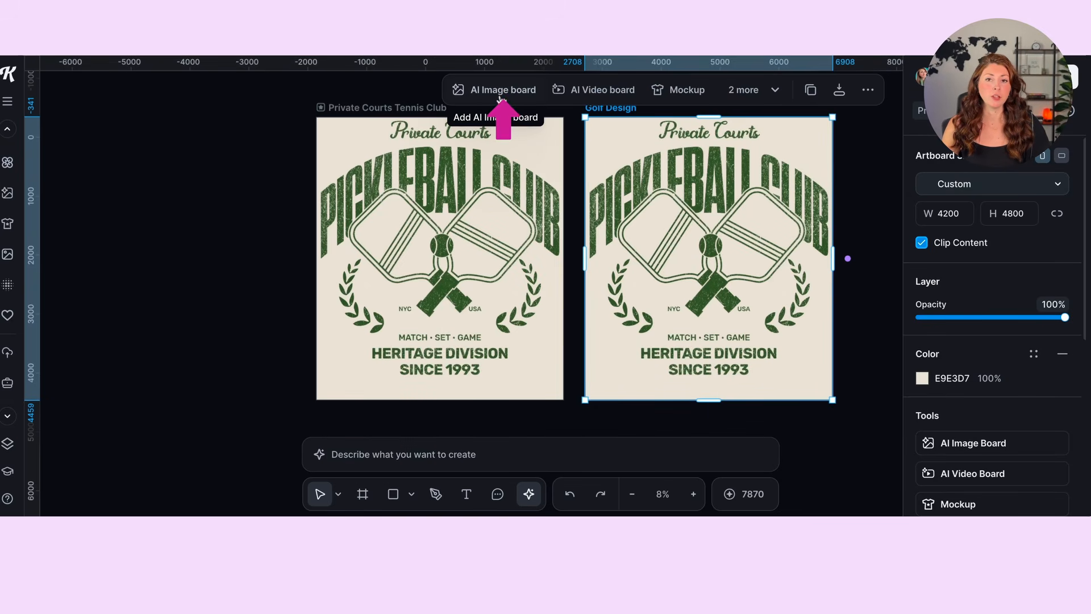
left_click(501, 98)
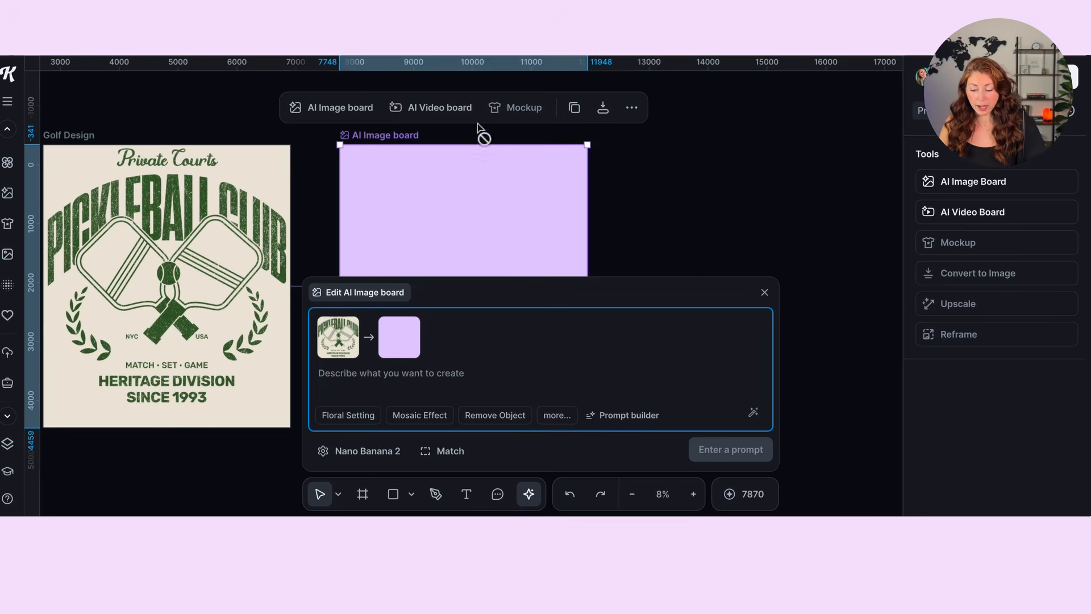
left_click(387, 373)
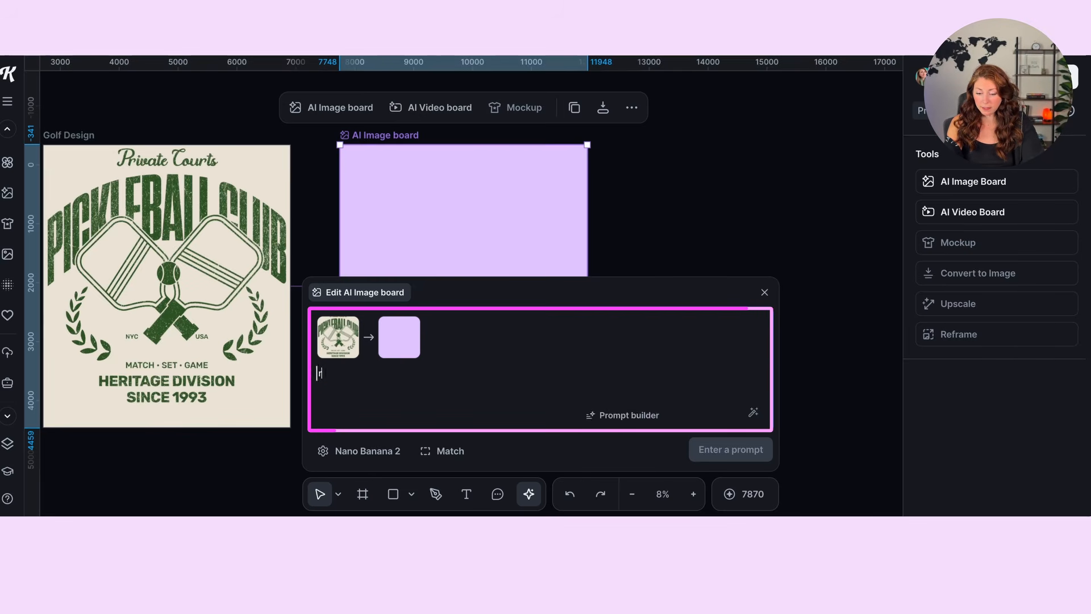
type("recreate this as ")
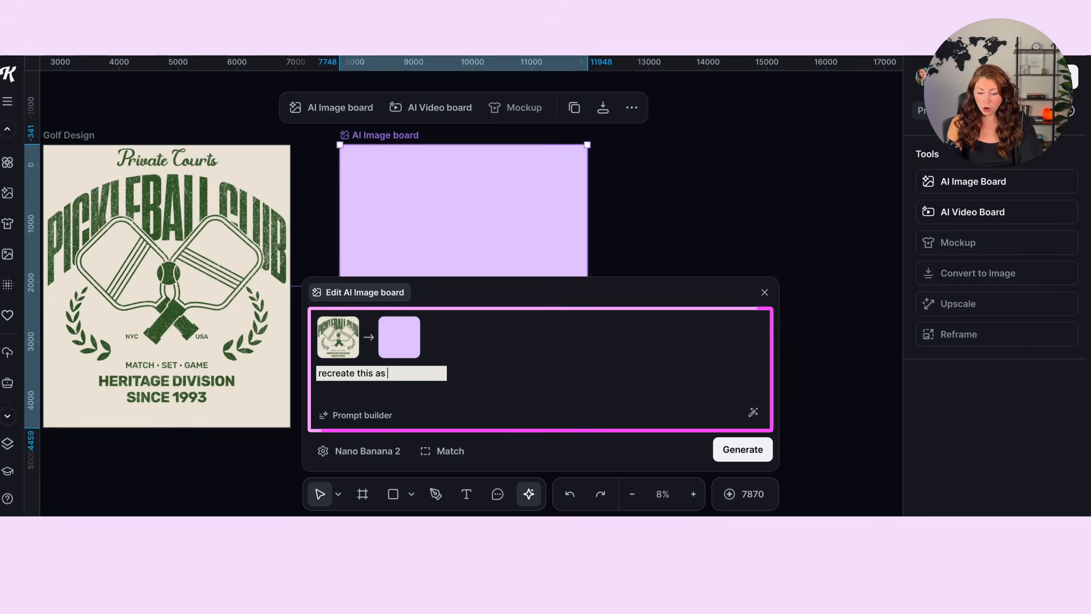
type("a golf version")
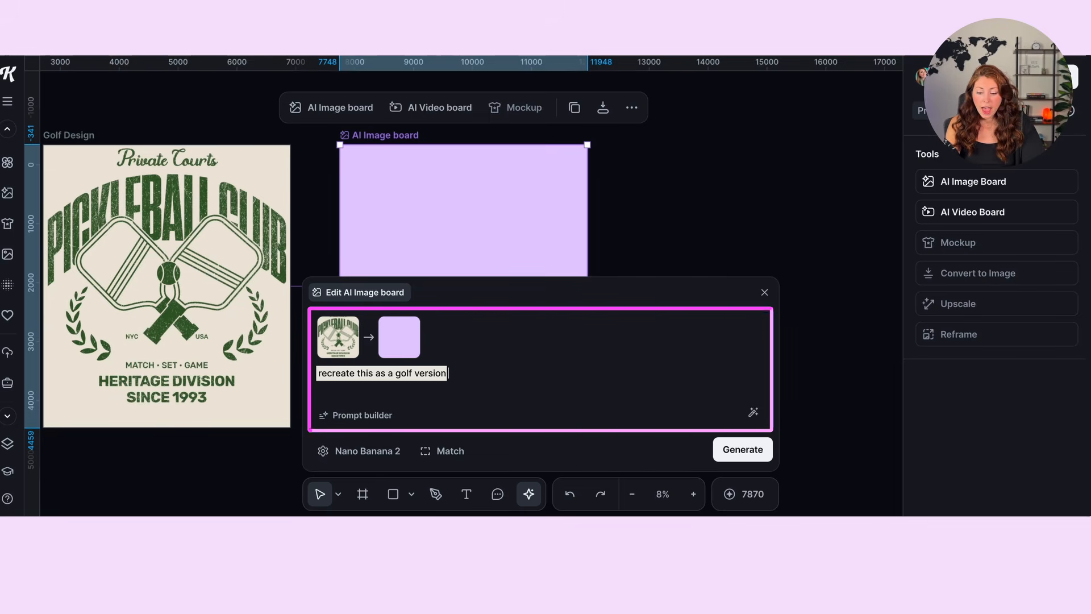
key("ctrl+a")
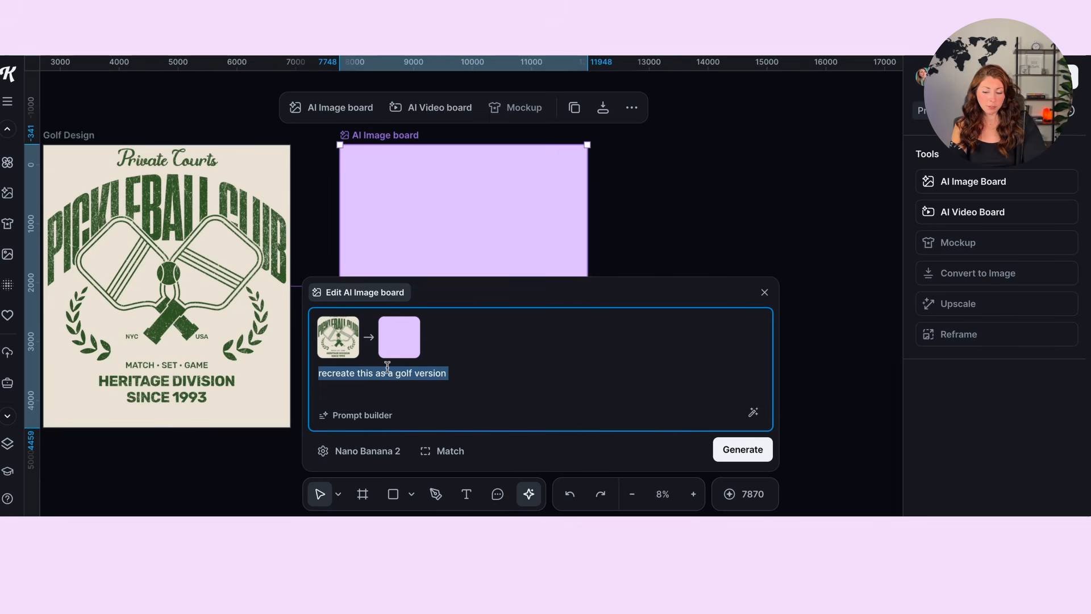
Step: Generate the golf version with the Nano Banana 2 model and move its AI image board higher on the canvas
left_click(361, 451)
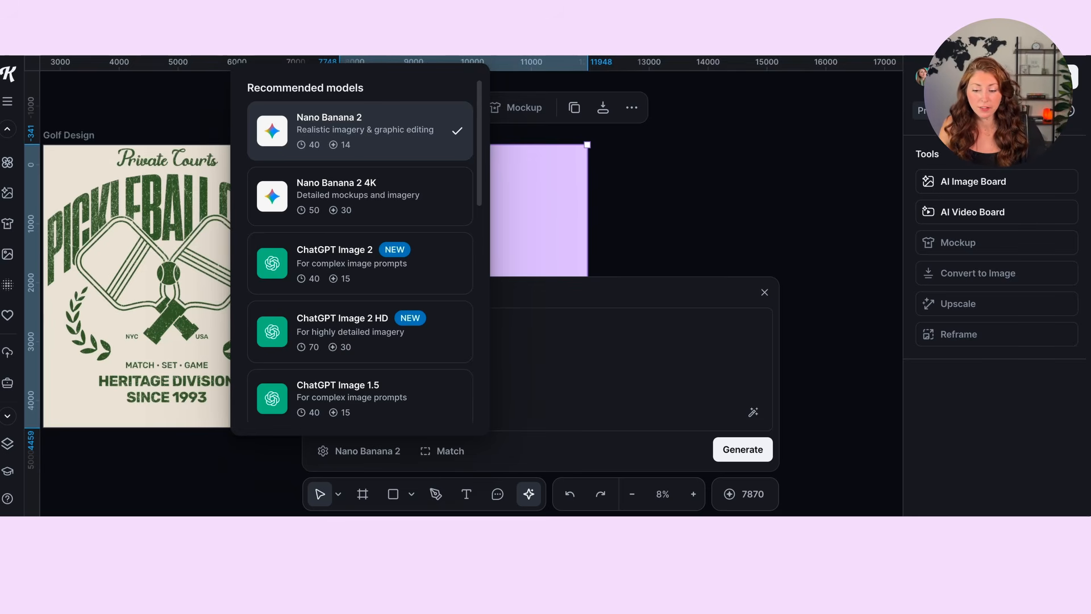
left_click(356, 147)
triple_click(394, 384)
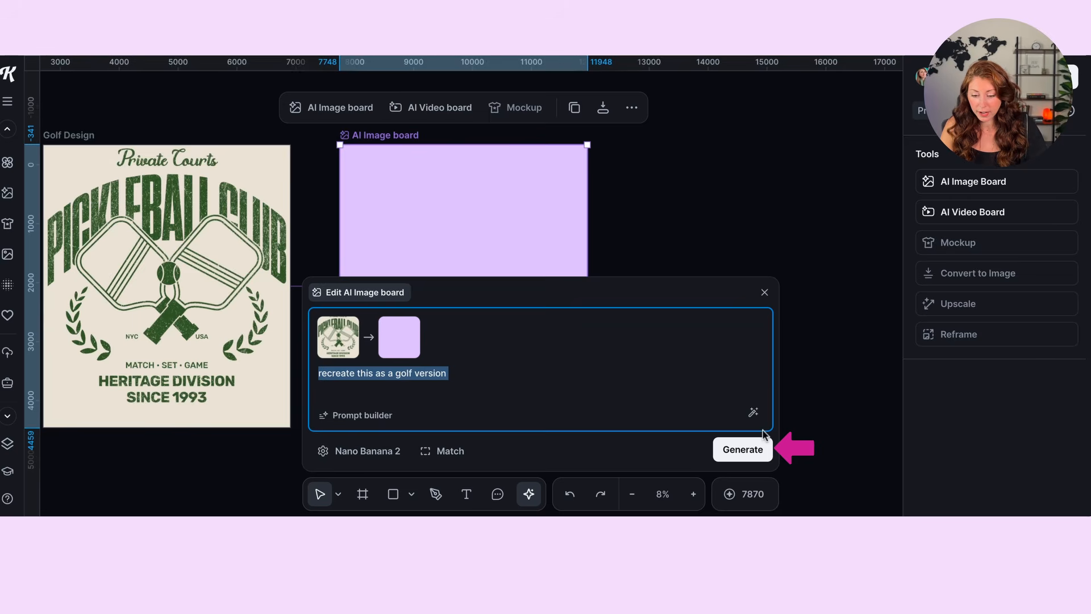
left_click(756, 448)
left_click_drag(366, 135, 368, 59)
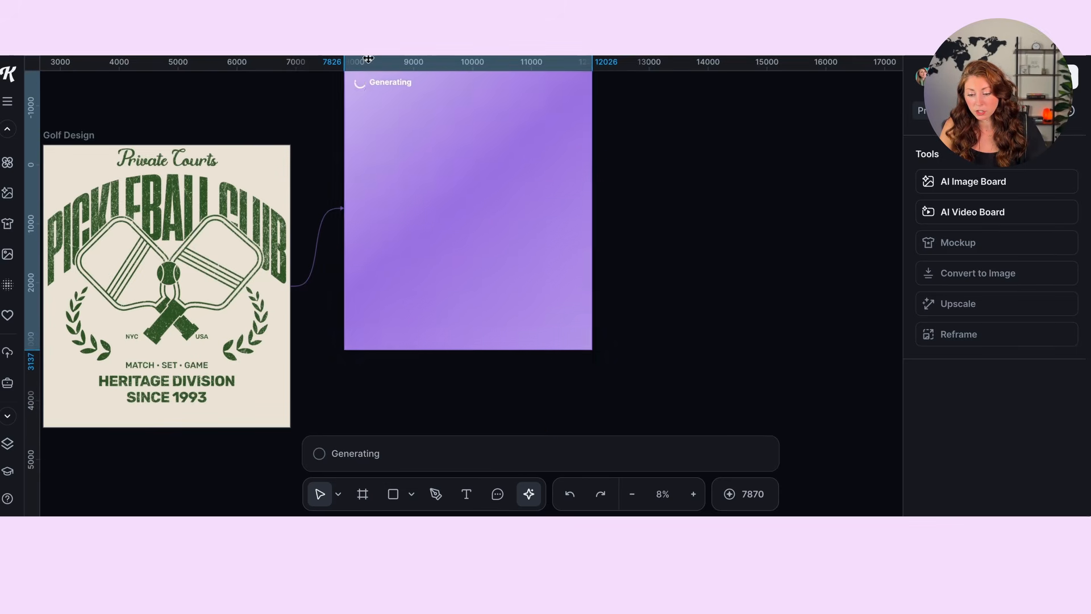
Step: Add a second AI image board from the Golf Design artboard and generate "recreate this as a golf version" with ChatGPT Image 2
scroll(172, 169, "left", 2)
left_click(150, 152)
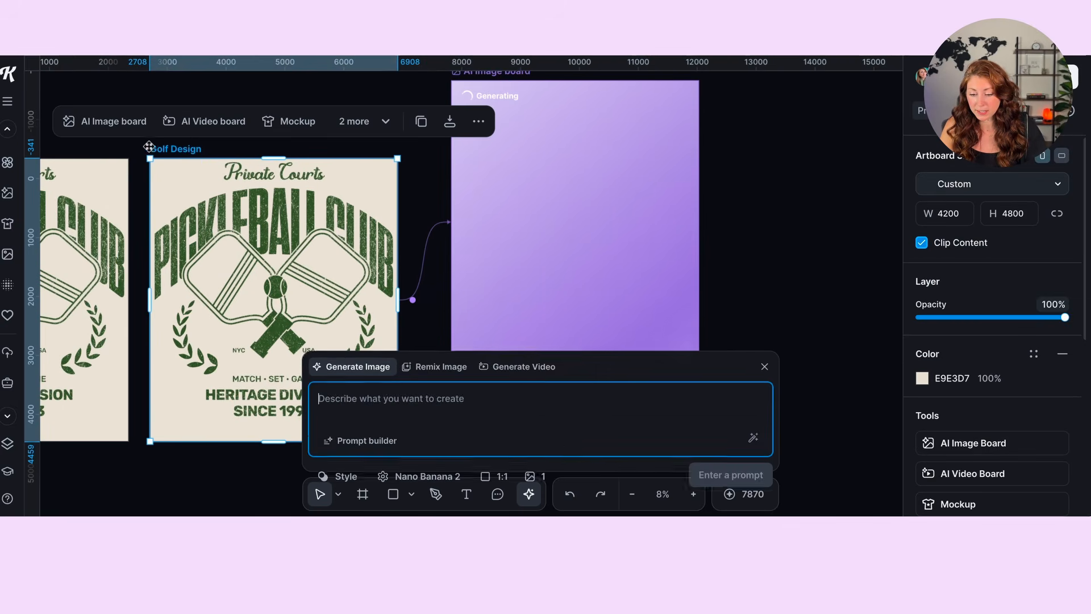
left_click(108, 123)
type("recreate this as a golf version")
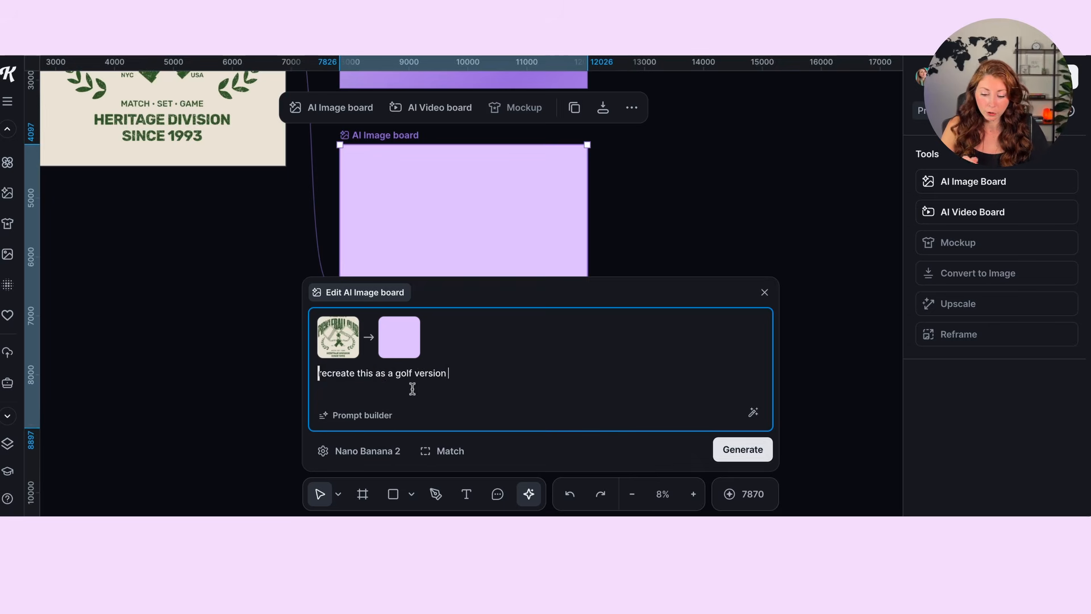
left_click(365, 451)
left_click_drag(295, 249, 350, 256)
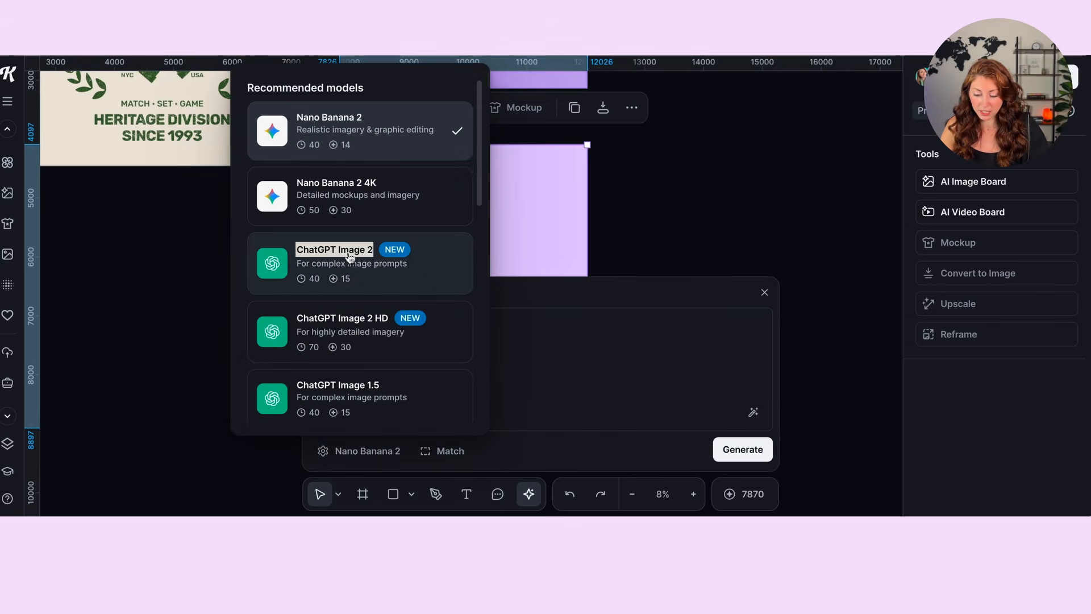
left_click(350, 256)
left_click(755, 450)
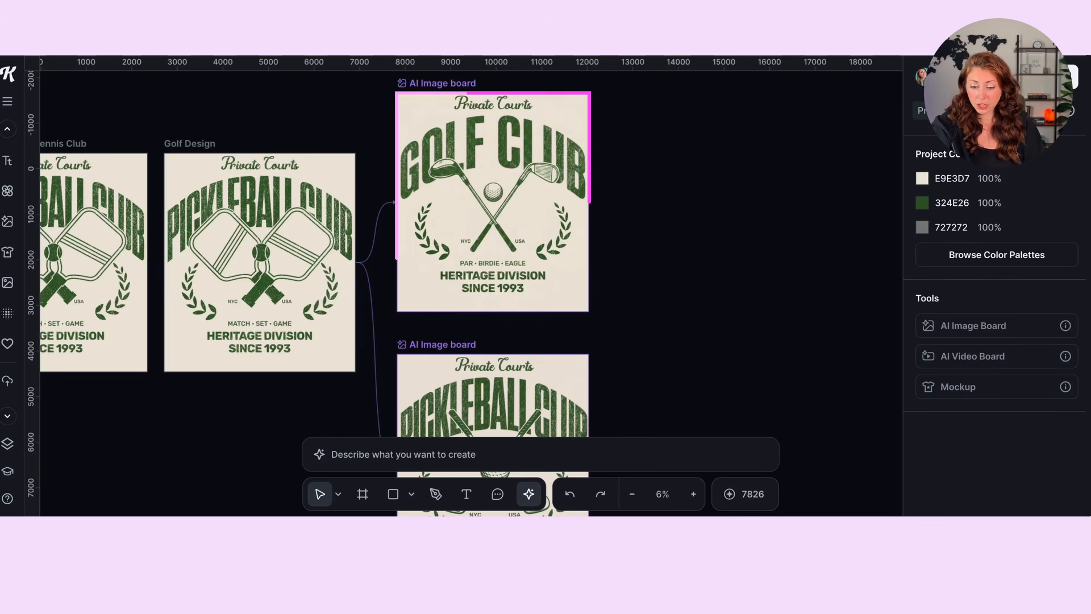
Step: Compare the lettering, crossed clubs and taglines of the two generated golf versions
left_click(435, 133)
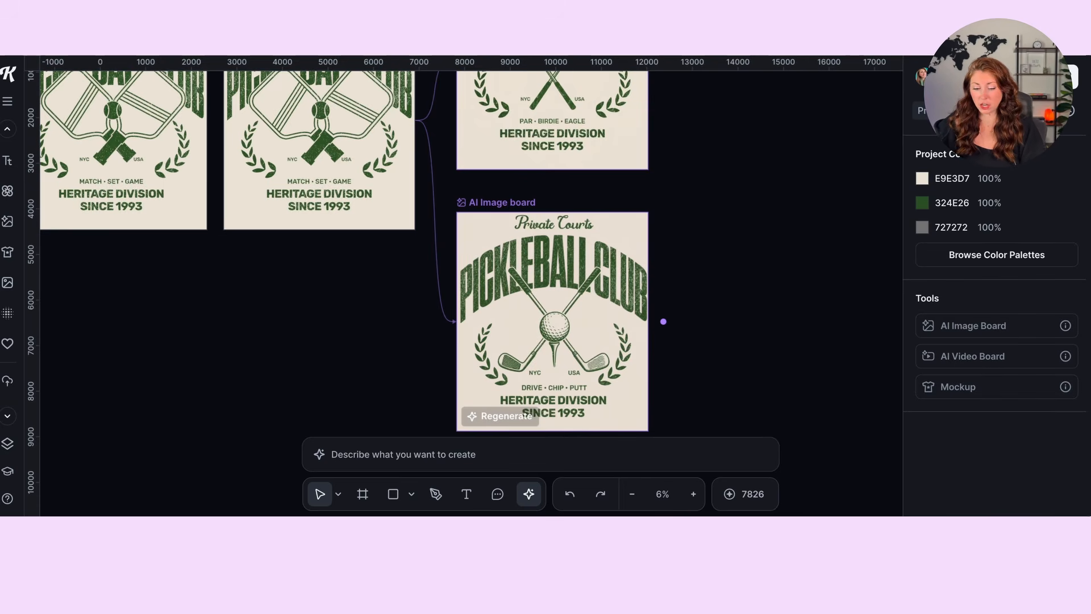
scroll(528, 279, "up", 2)
scroll(529, 278, "right", 1)
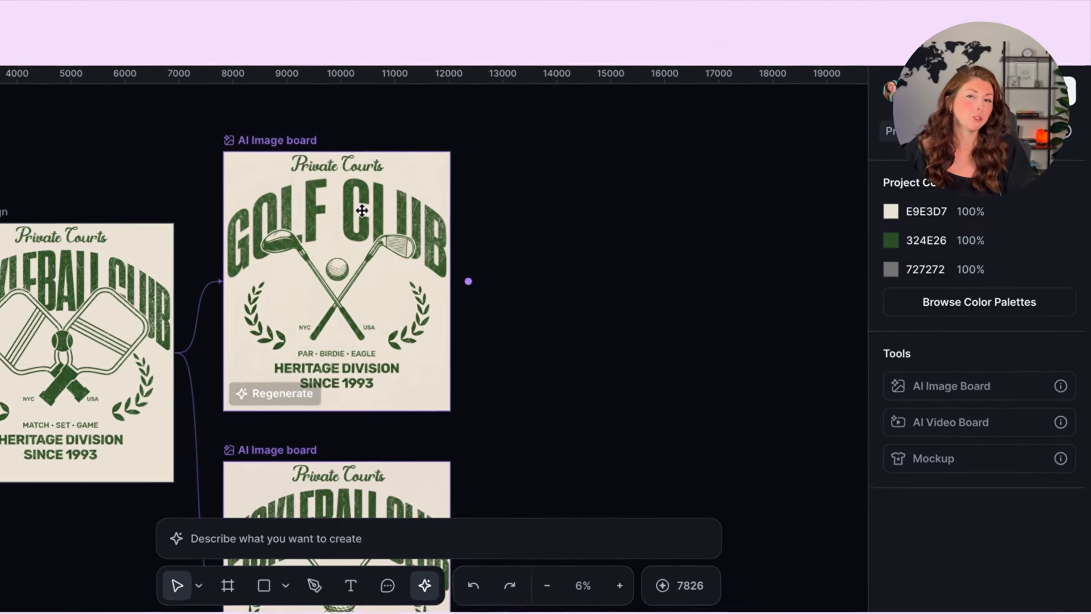
left_click(504, 118)
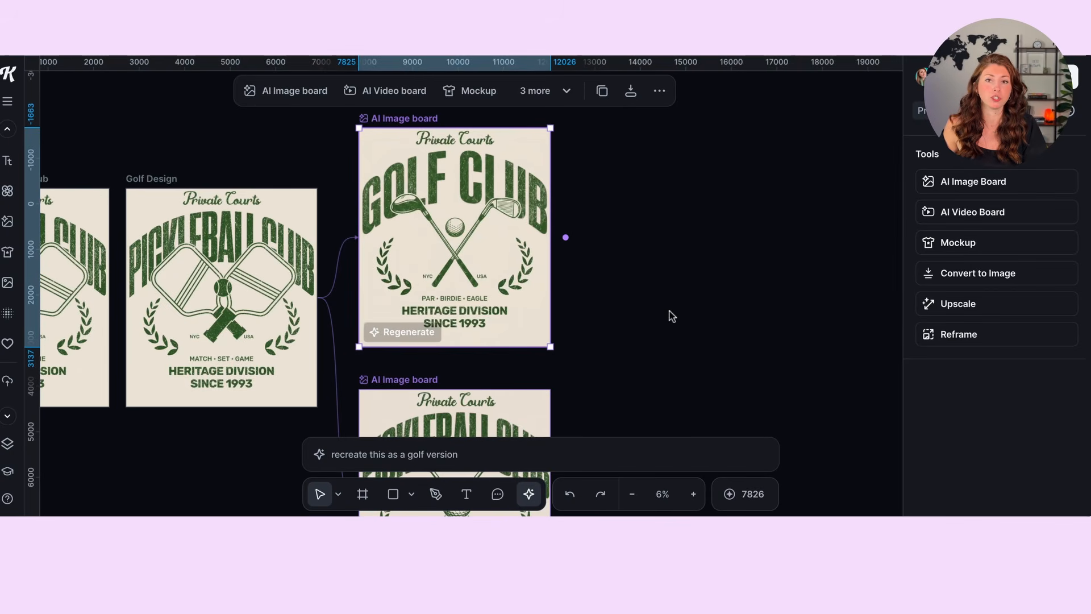
left_click(676, 317)
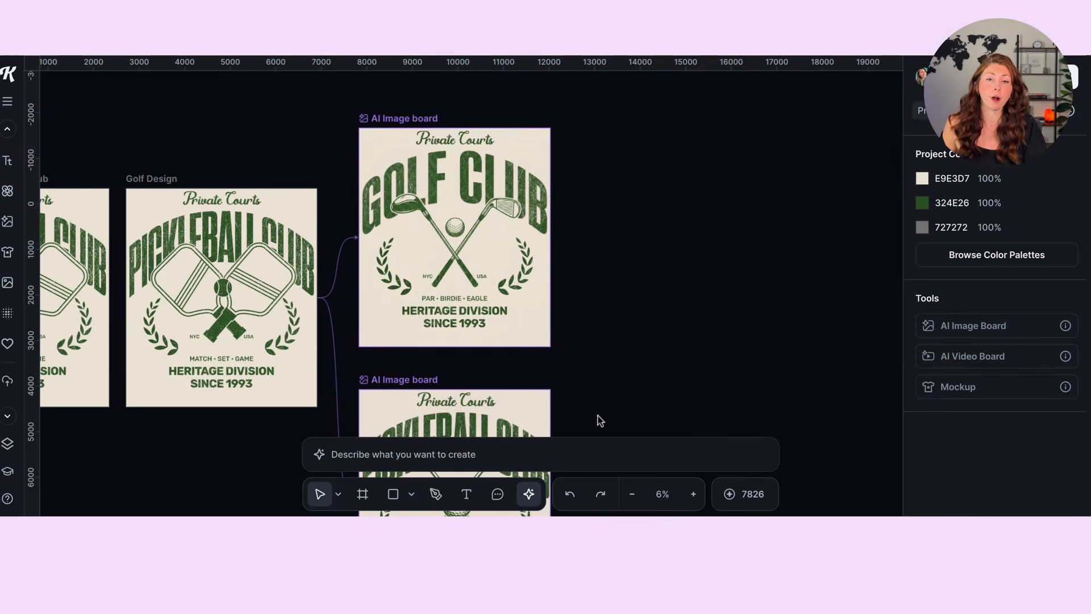
scroll(720, 323, "up", 2)
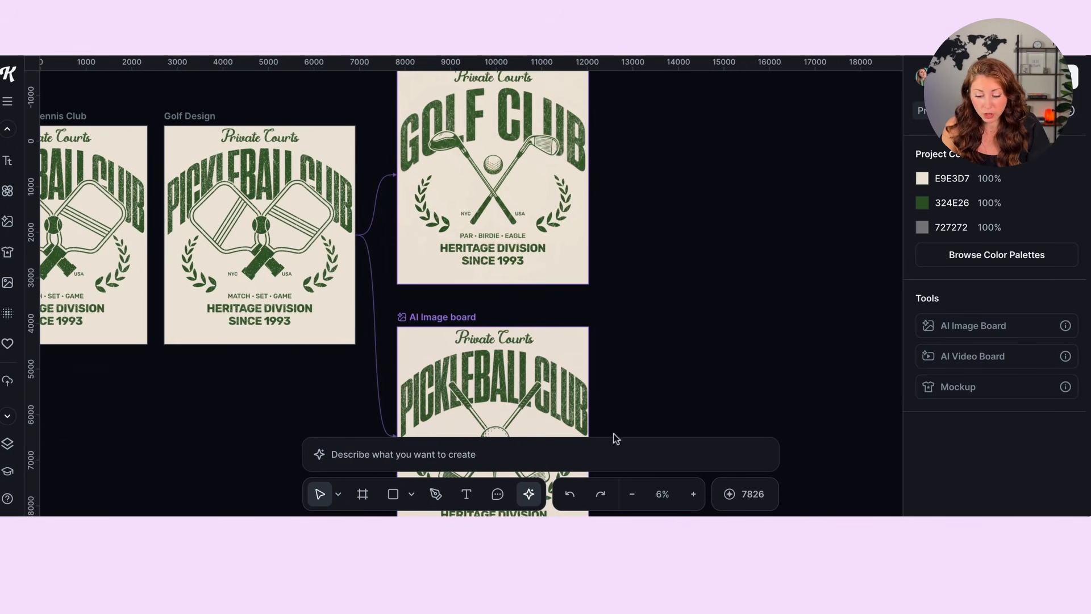
left_click(471, 453)
left_click(715, 209)
scroll(626, 284, "down", 3)
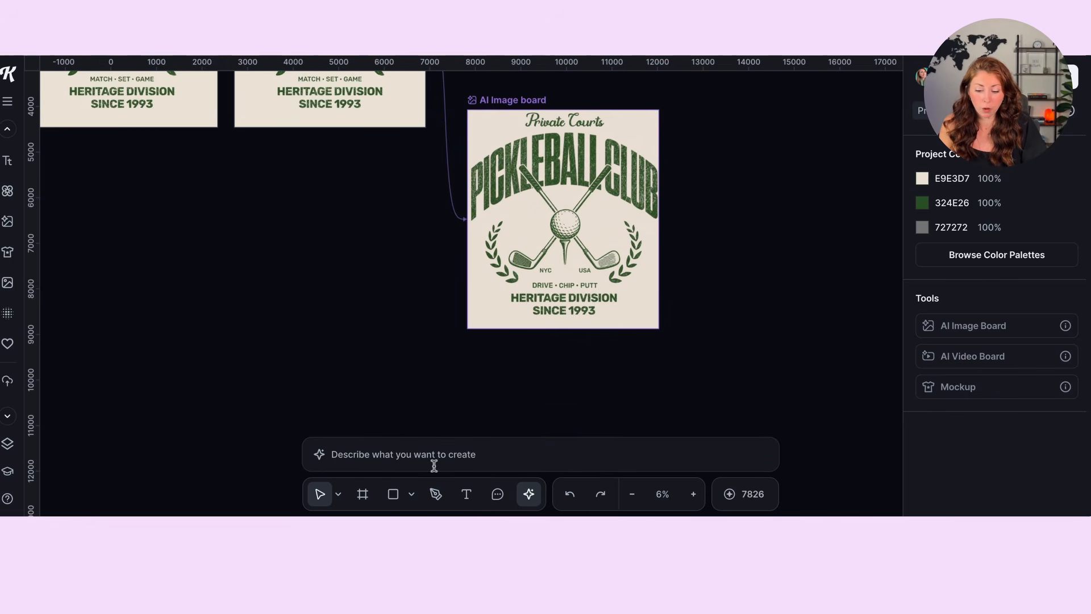
left_click(419, 453)
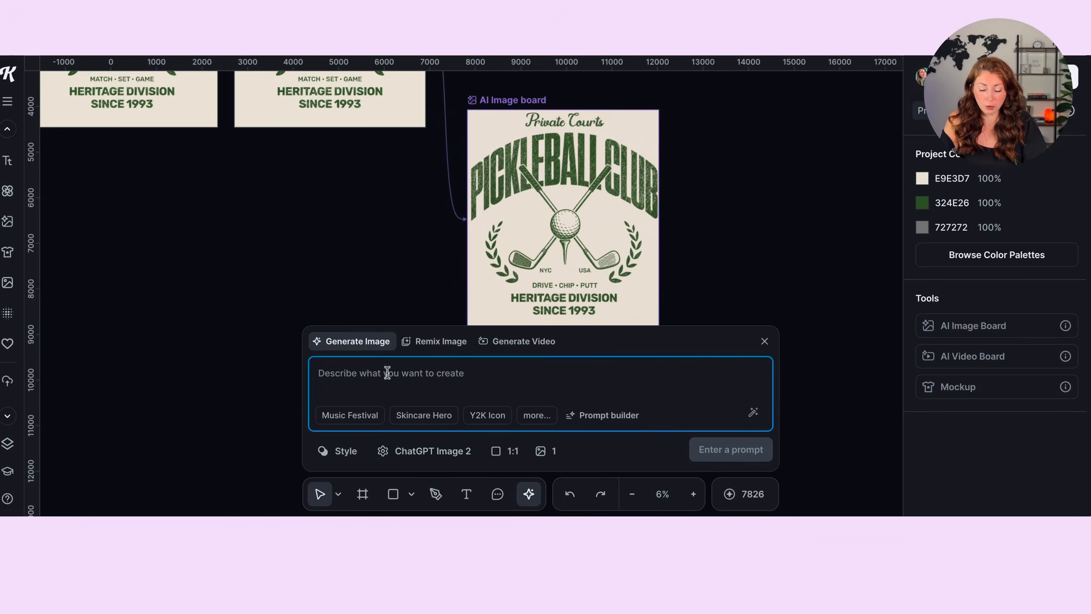
left_click(336, 282)
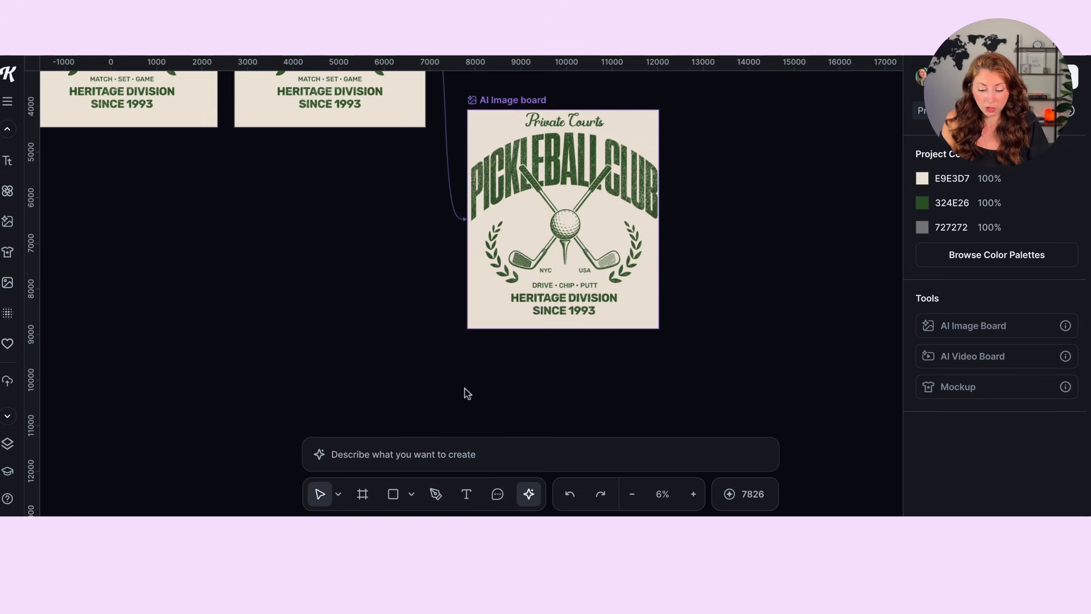
left_click(451, 454)
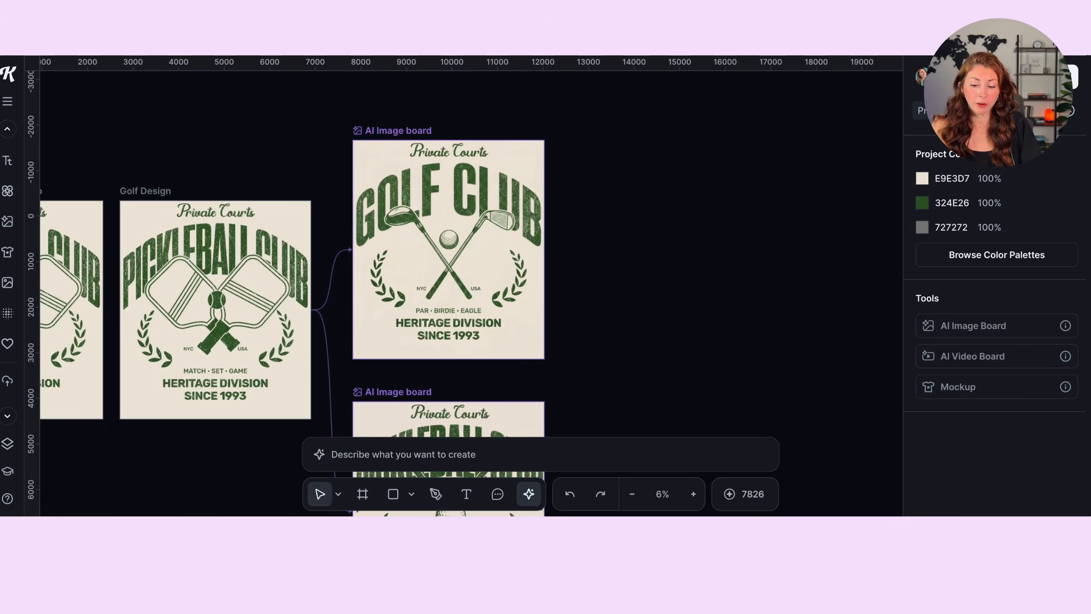
Step: Nudge the upper AI image board with the Golf Club design upward and convert it to an image placed beside the board
left_click_drag(463, 165, 457, 163)
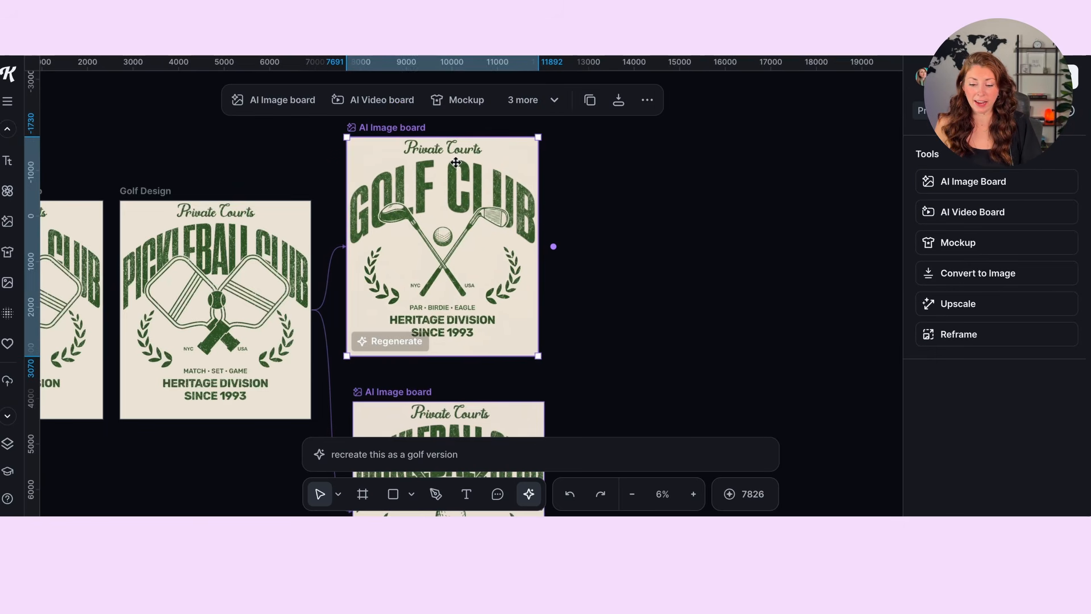
left_click_drag(372, 128, 382, 128)
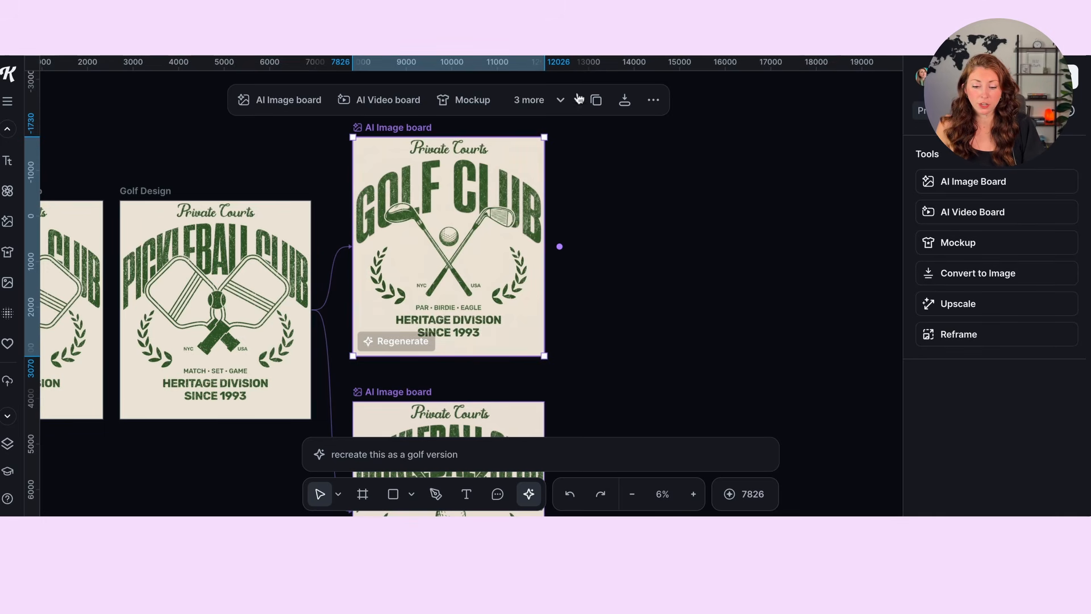
left_click(538, 108)
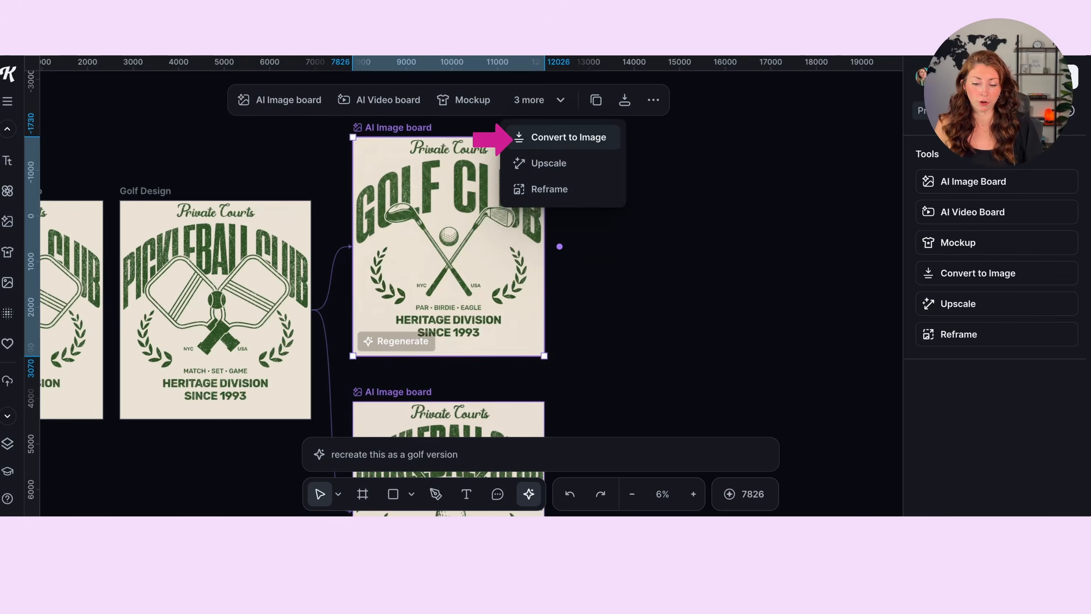
left_click(551, 147)
mouse_move(615, 192)
left_mouse_down()
mouse_move(670, 189)
mouse_move(719, 207)
mouse_move(626, 223)
mouse_move(655, 178)
mouse_move(633, 189)
left_mouse_up()
scroll(635, 188, "down", 1)
scroll(635, 188, "up", 2)
scroll(635, 188, "right", 1)
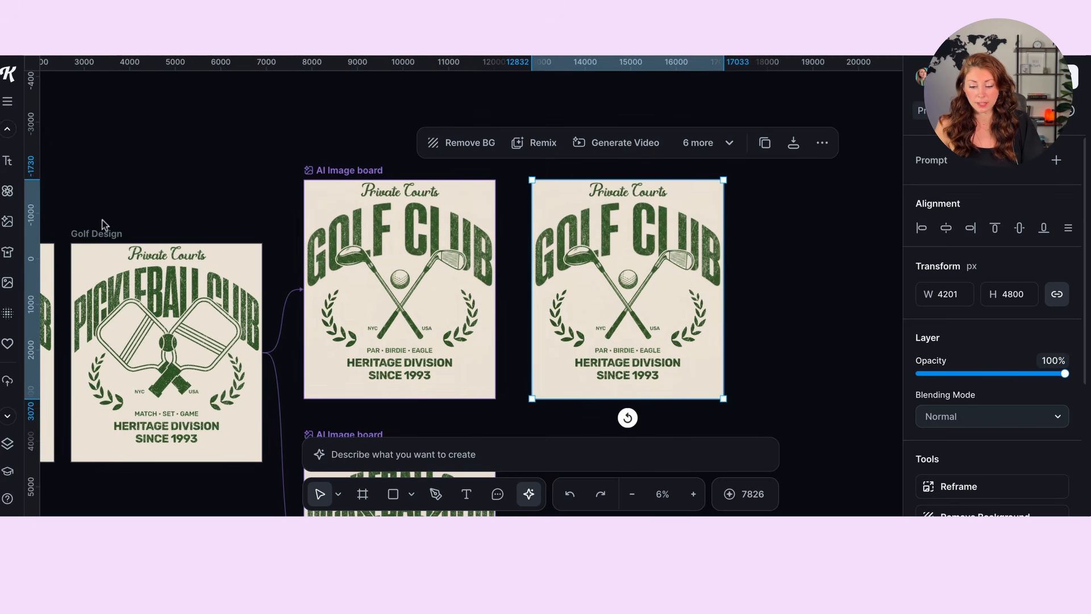
Step: Delete both AI image boards, keeping the converted Golf Club image on the canvas
scroll(295, 200, "down", 3)
scroll(295, 200, "left", 3)
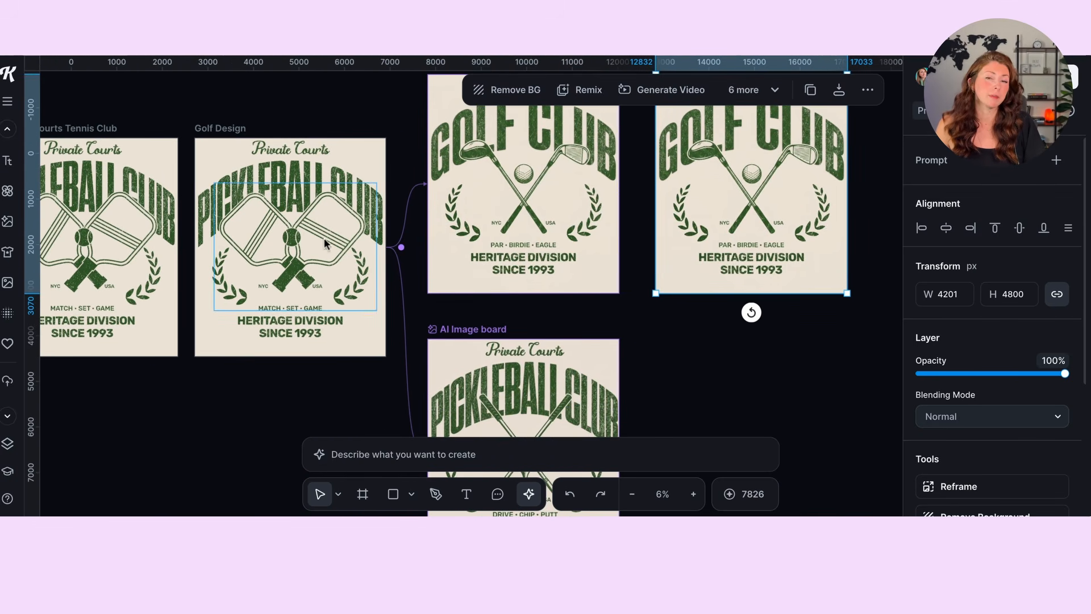
scroll(353, 246, "down", 5)
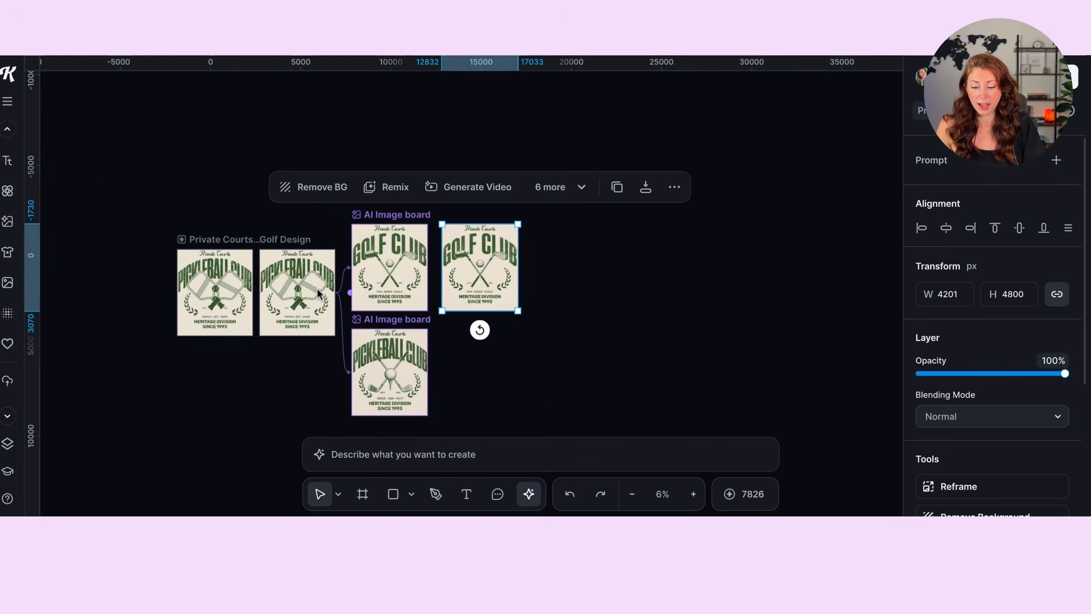
left_click(380, 223)
key("Delete")
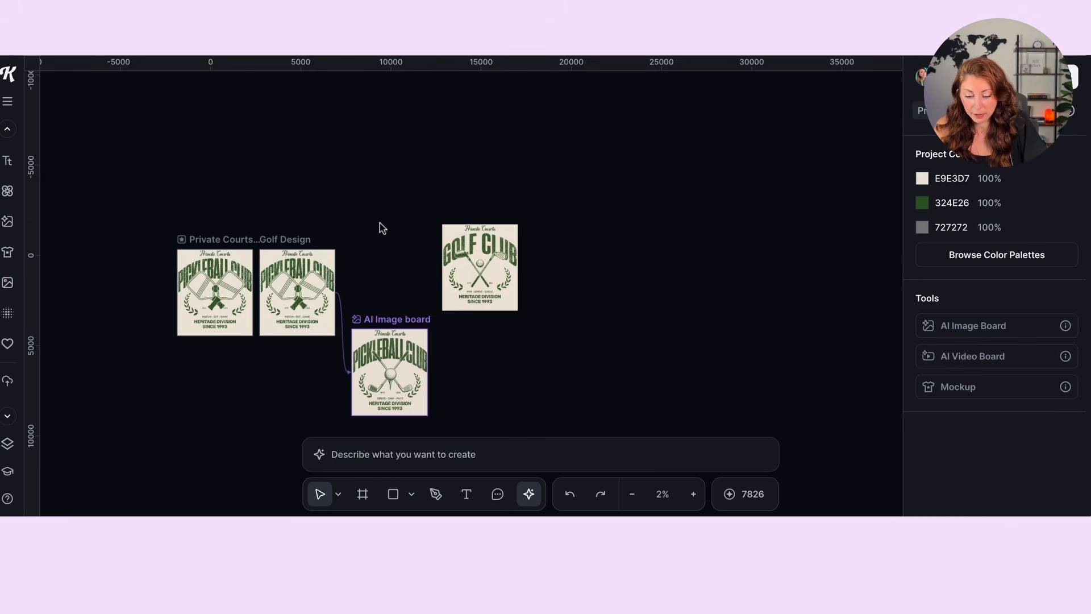
left_click(392, 329)
key("Delete")
Step: Delete all the pickleball text and graphics from the Golf Design artboard
left_click(297, 275)
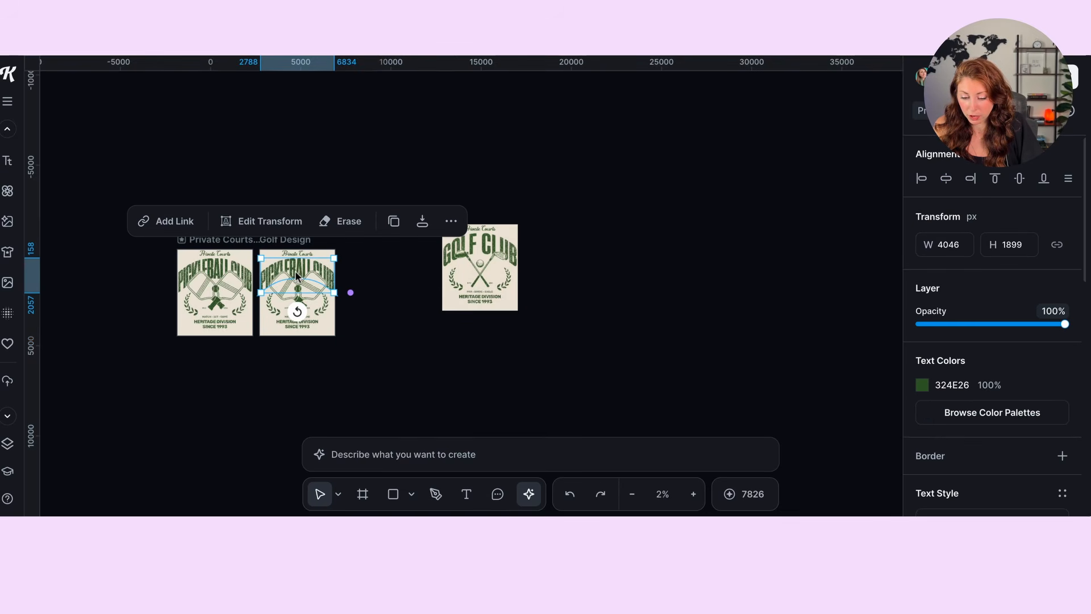
left_click(340, 233)
left_click_drag(339, 233, 295, 344)
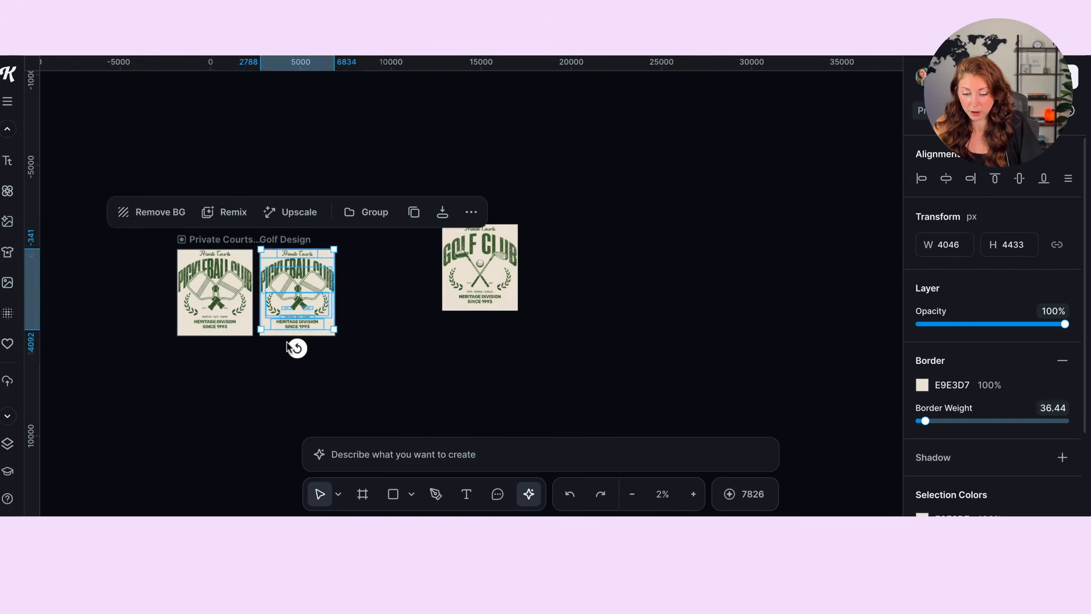
key("Delete")
Step: Move the converted Golf Club image onto the Golf Design artboard so that it fills the artboard
left_click_drag(504, 238, 319, 262)
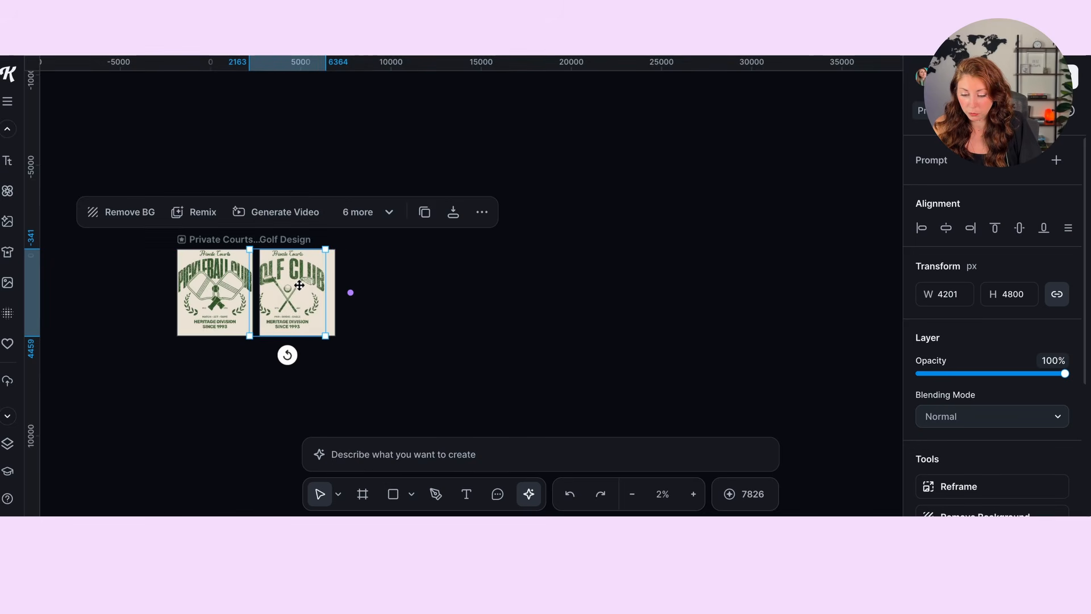
scroll(300, 285, "up", 5)
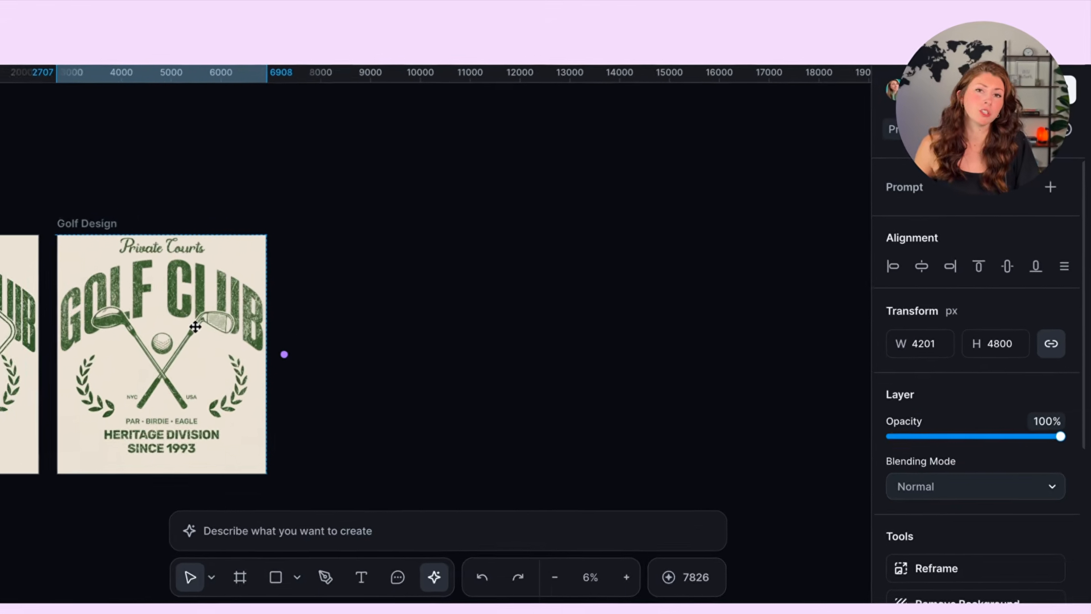
left_click(400, 345)
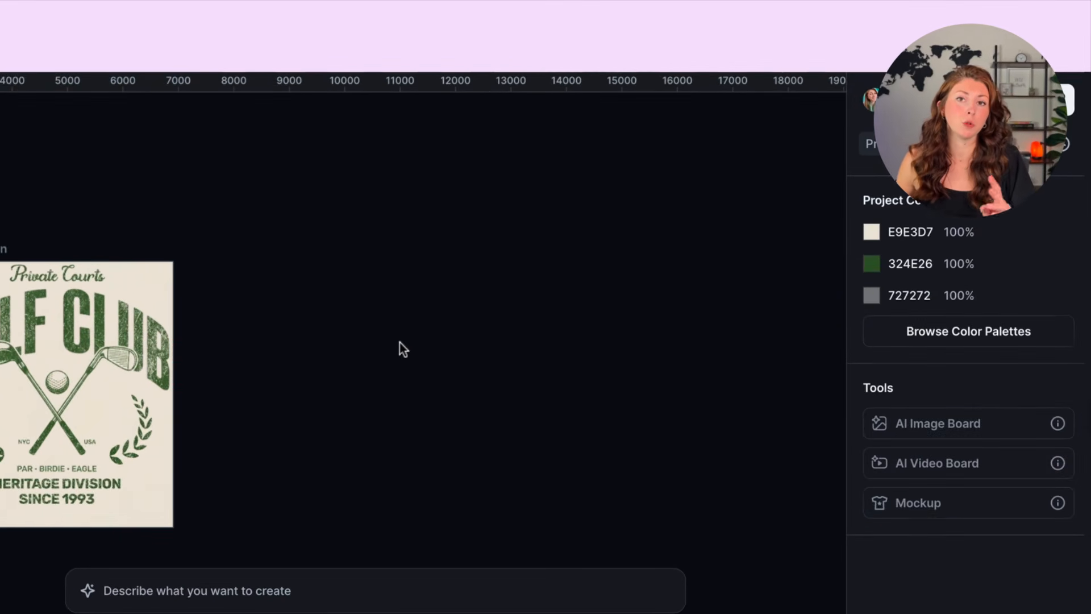
Step: Remove the background from the Golf Club image on the Golf Design artboard
left_click(55, 421)
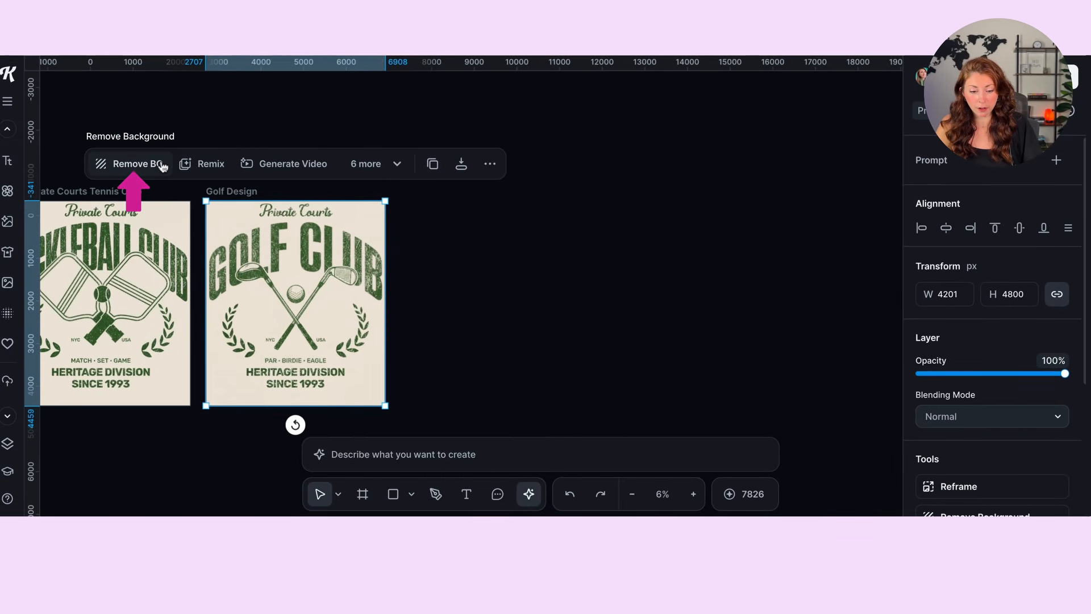
left_click(162, 165)
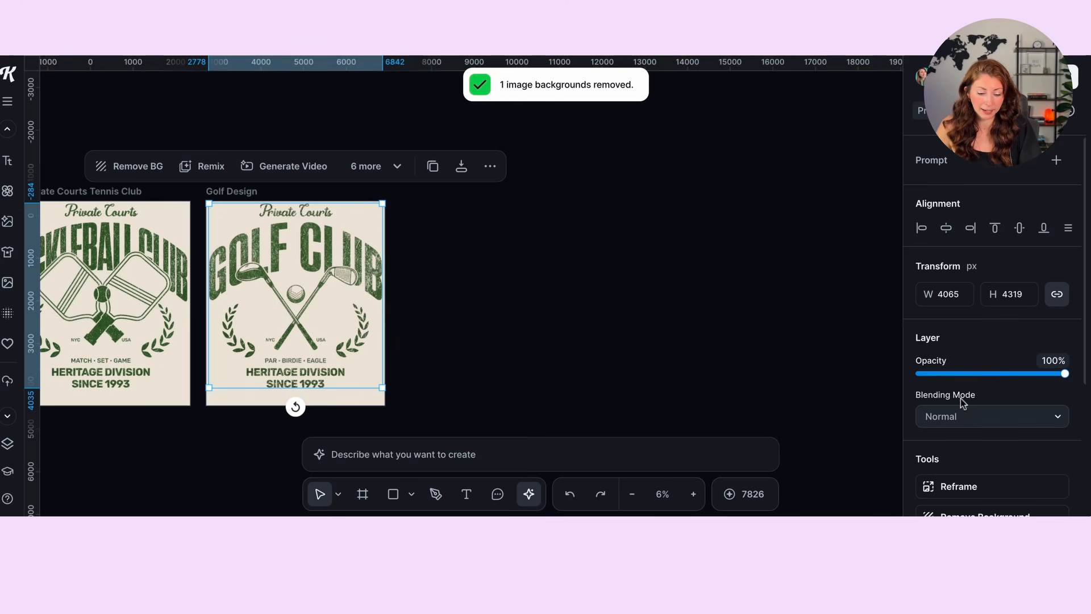
scroll(959, 449, "down", 2)
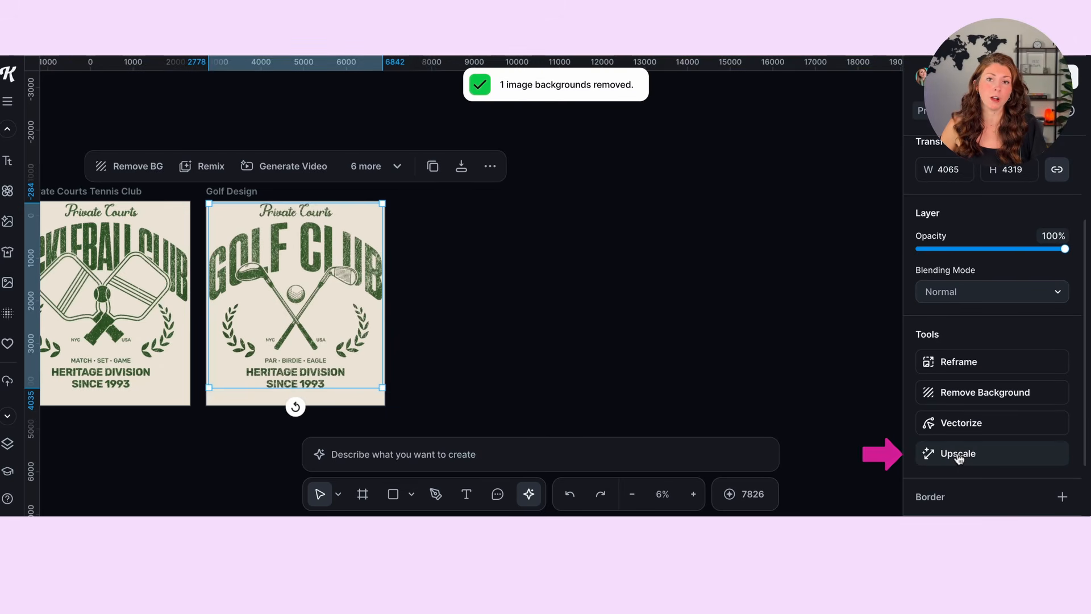
left_click(958, 455)
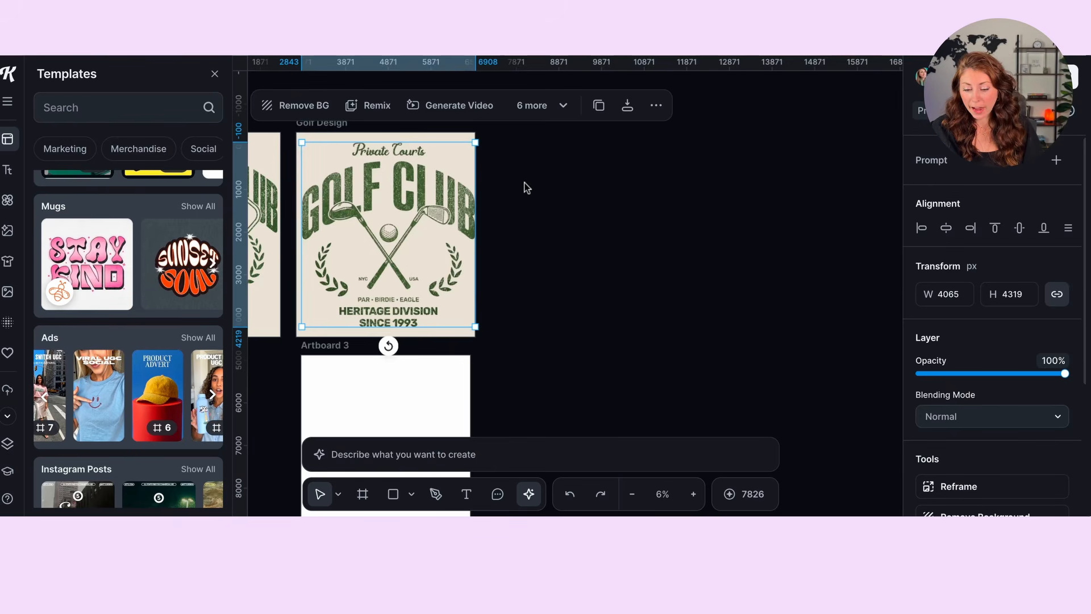
Step: Change the Golf Design artboard's background color to white, FFFFFF
left_click(491, 234)
left_click(321, 123)
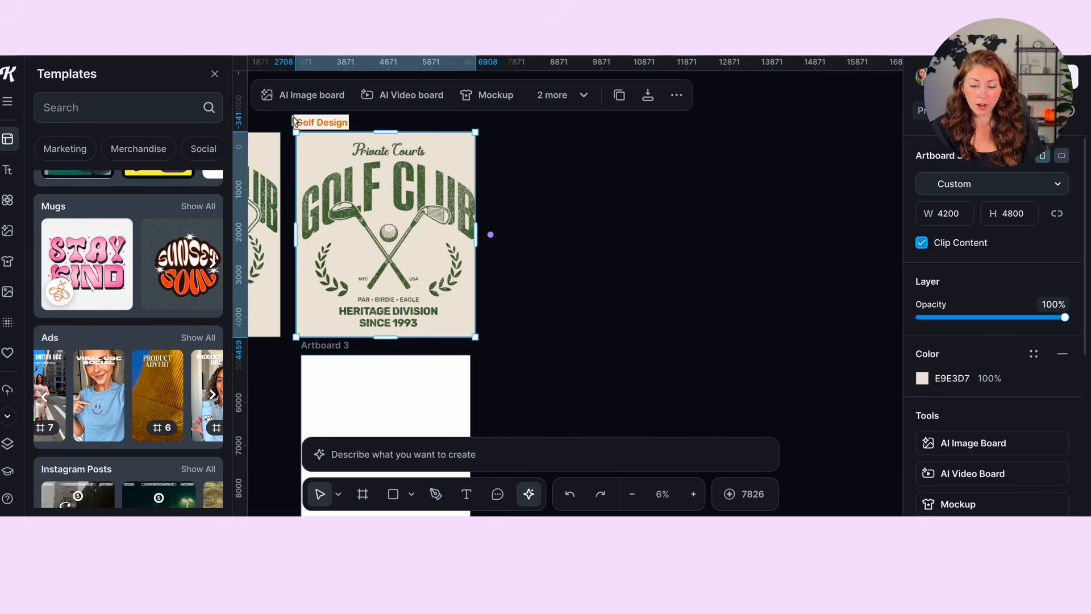
left_click(922, 378)
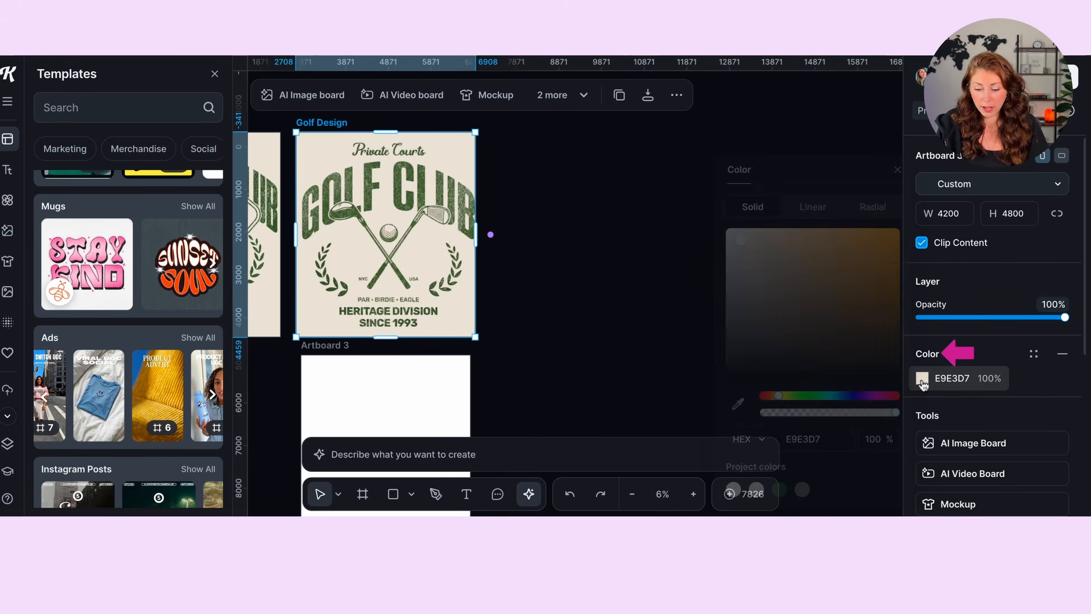
left_click(799, 305)
left_click_drag(816, 304, 707, 228)
Step: Scale the Golf Club image down slightly and reposition it so that it sits inside the Golf Design artboard
left_click(456, 137)
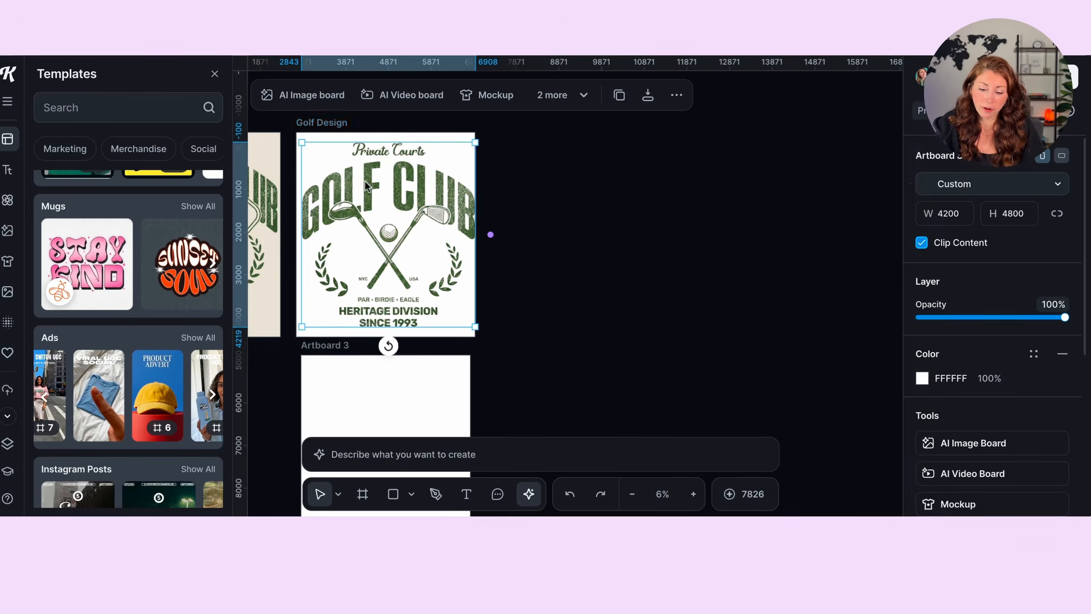
mouse_move(475, 143)
left_mouse_down()
mouse_move(459, 149)
mouse_move(467, 145)
left_mouse_up()
left_click_drag(359, 205, 371, 184)
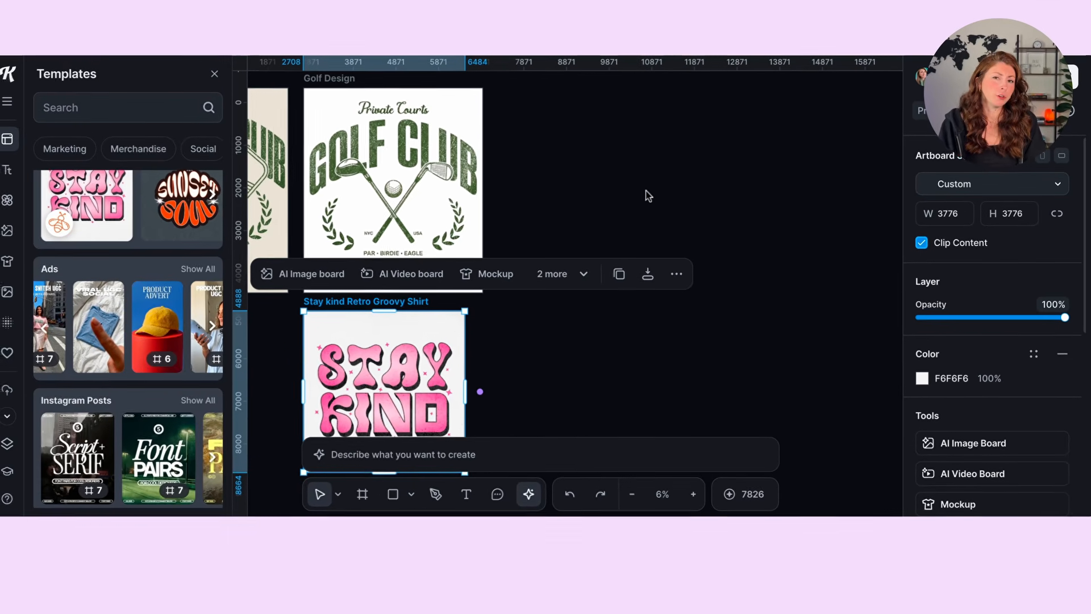
left_click(648, 196)
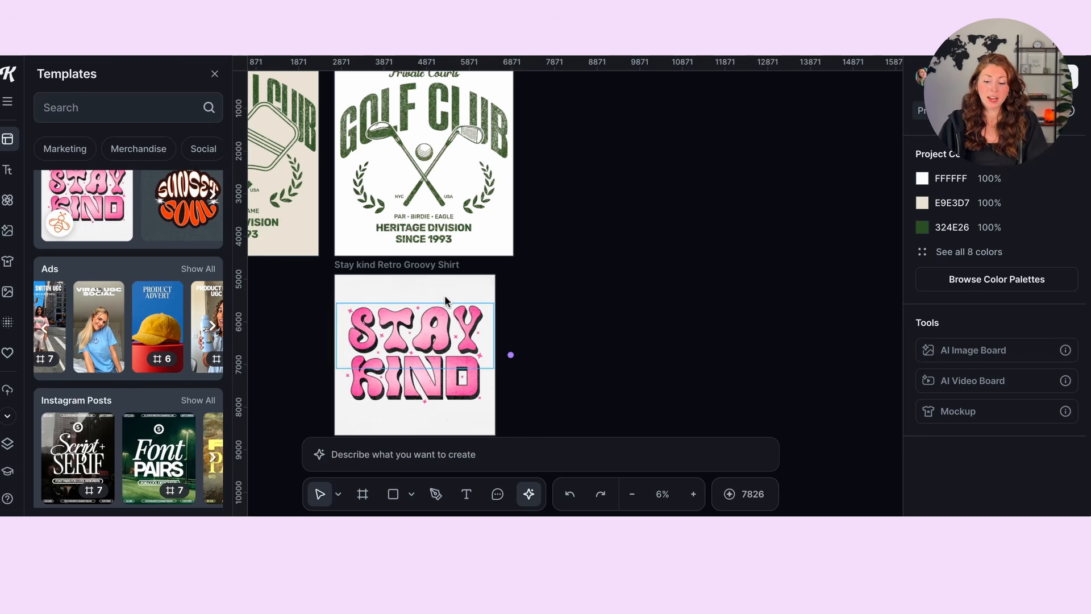
left_click(435, 321)
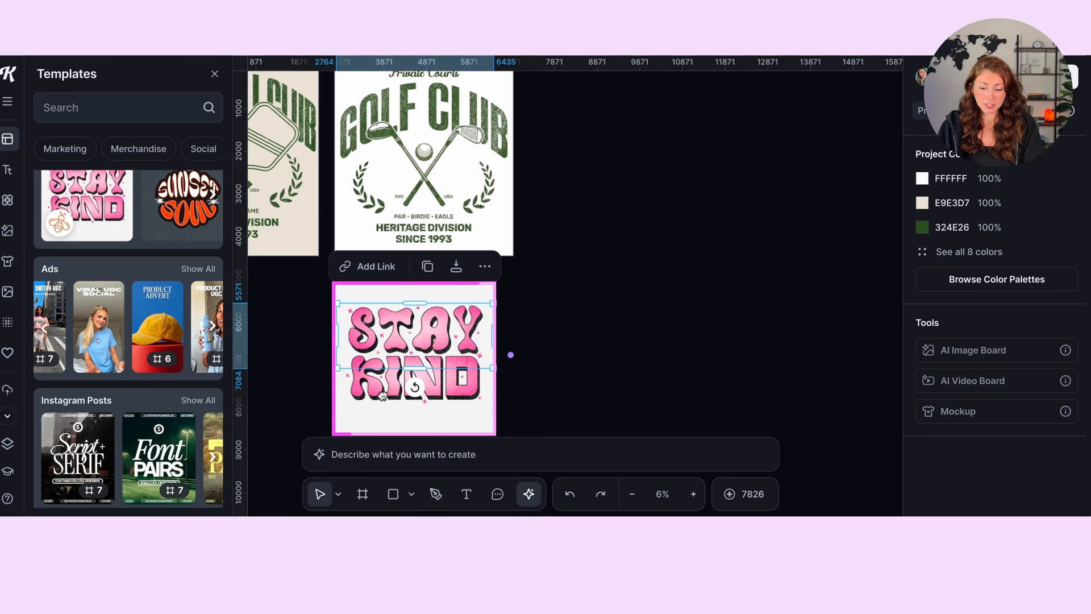
left_click(704, 275)
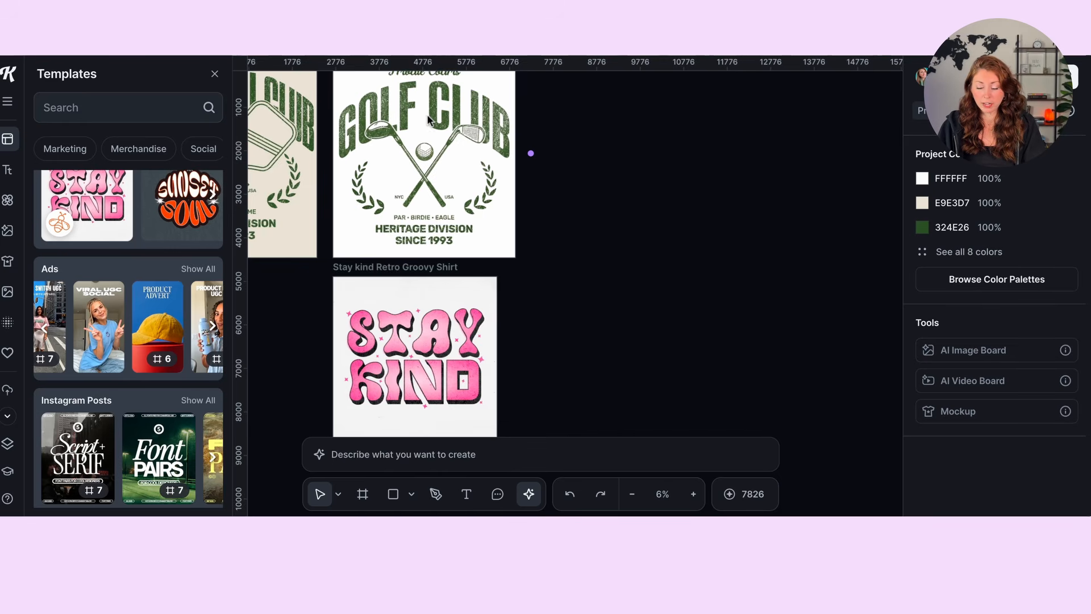
Step: Create one AI image board that uses both the Golf Design and Stay kind Retro Groovy Shirt artboards as references
scroll(428, 119, "up", 3)
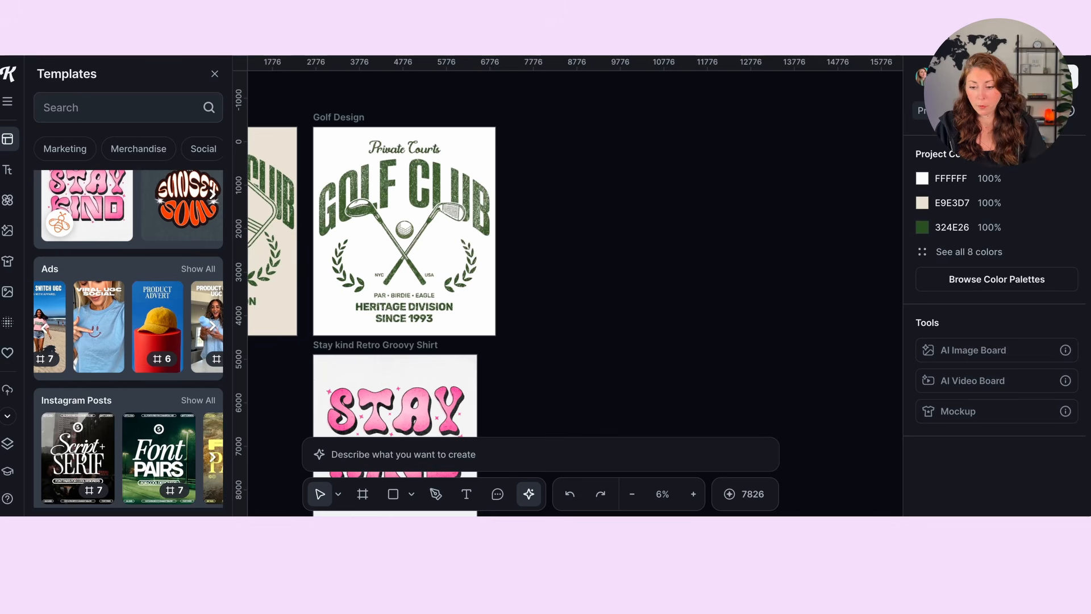
left_click(332, 184)
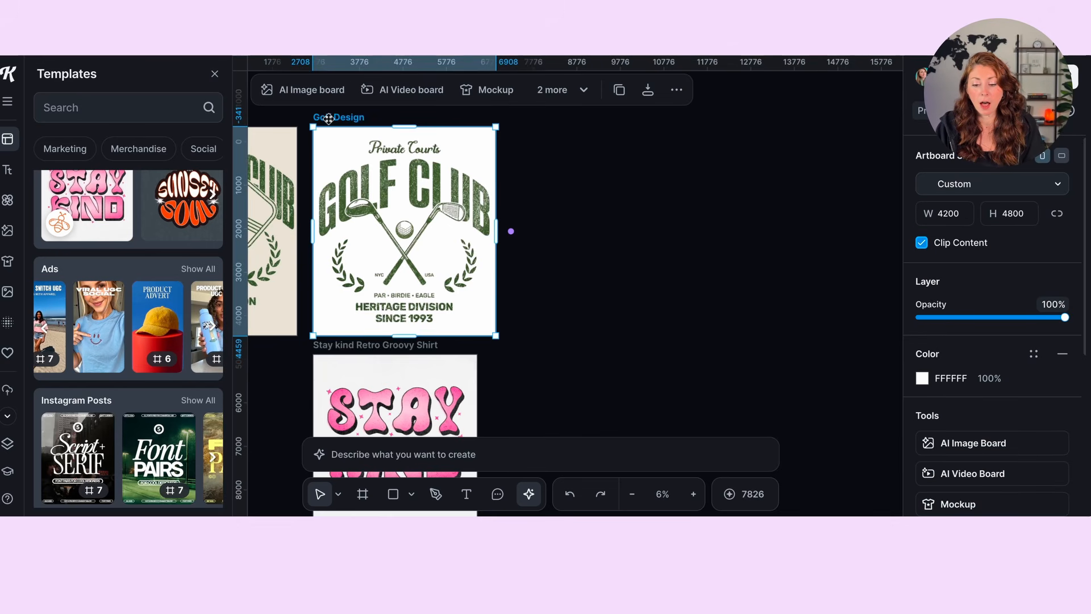
left_click(338, 344, "shift")
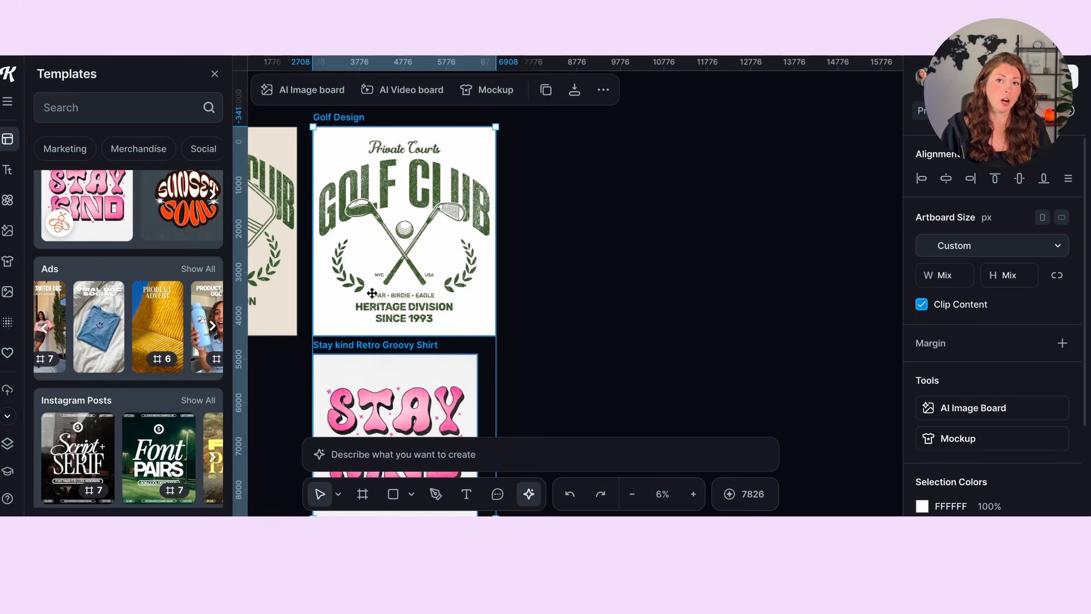
left_click(310, 91)
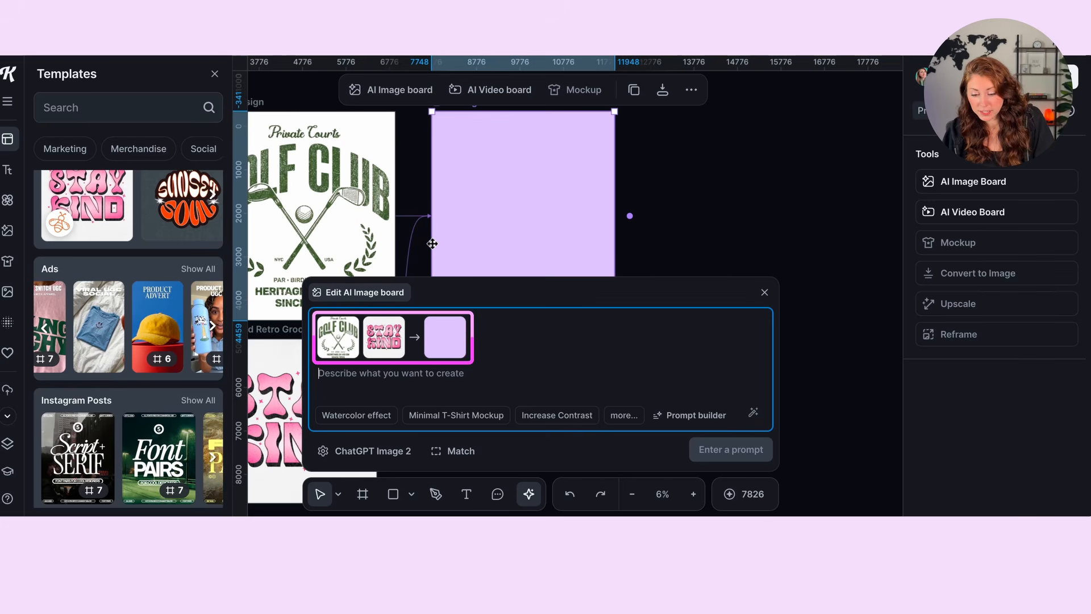
Step: Generate the AI image with the prompt "change the golf club design to match the pink style of the second reference image"
scroll(437, 242, "down", 1)
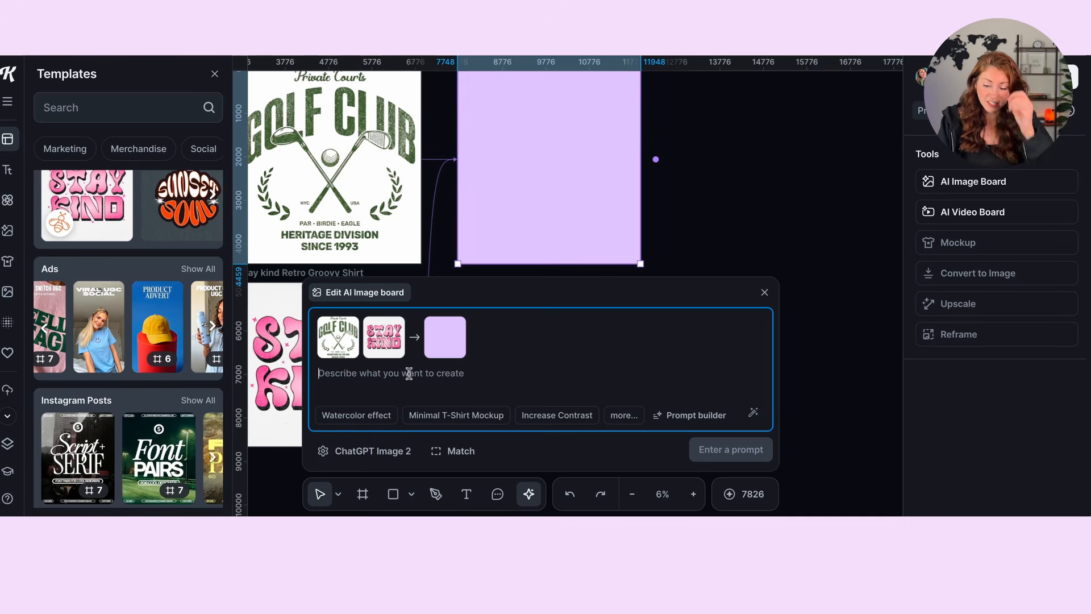
type("change the gol")
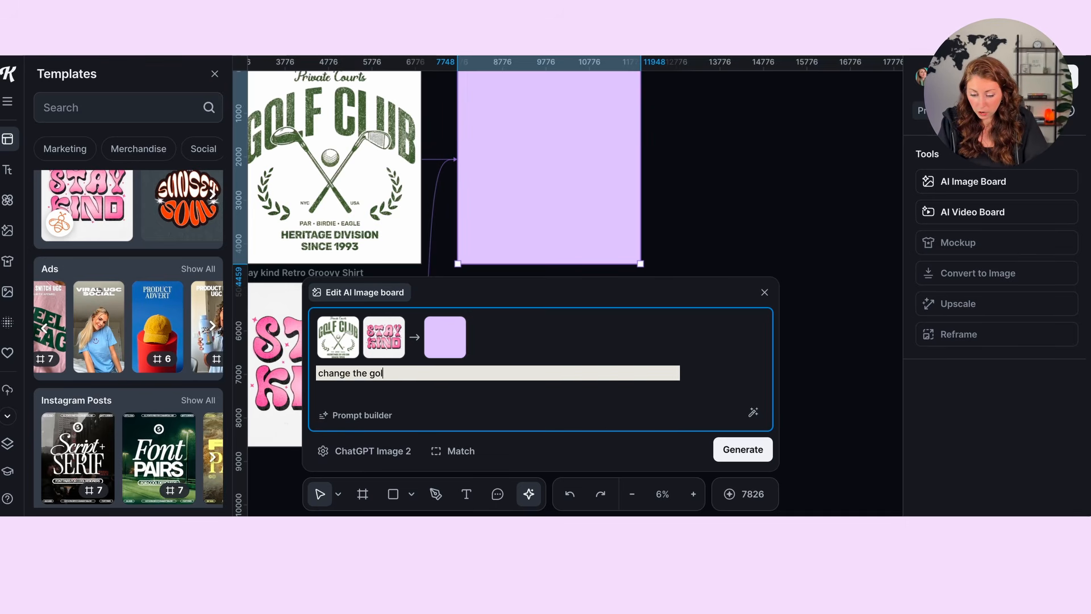
type("f")
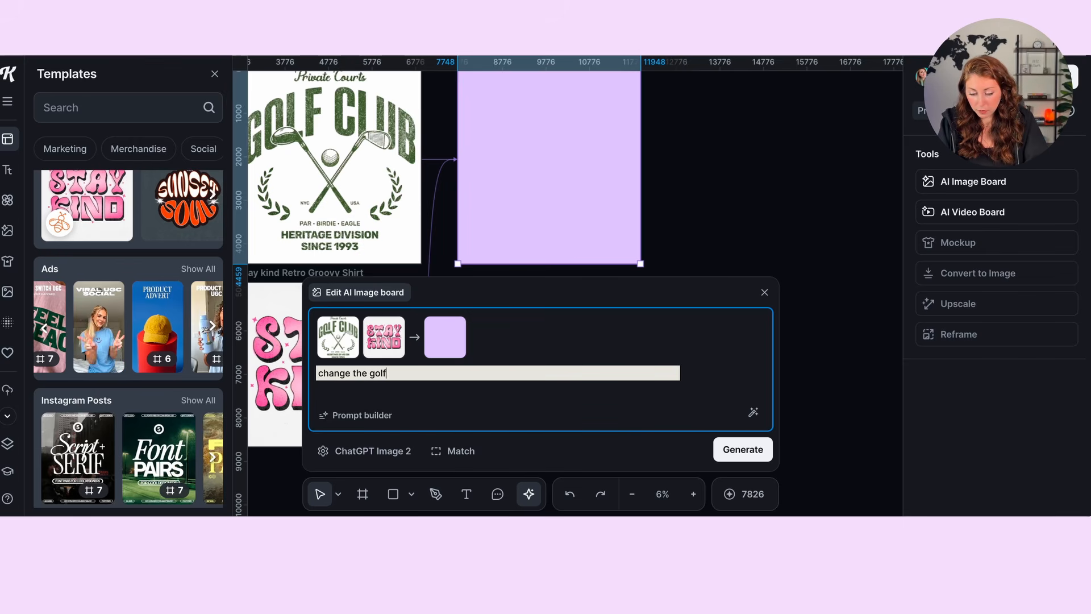
type(" club design to match the pink style of")
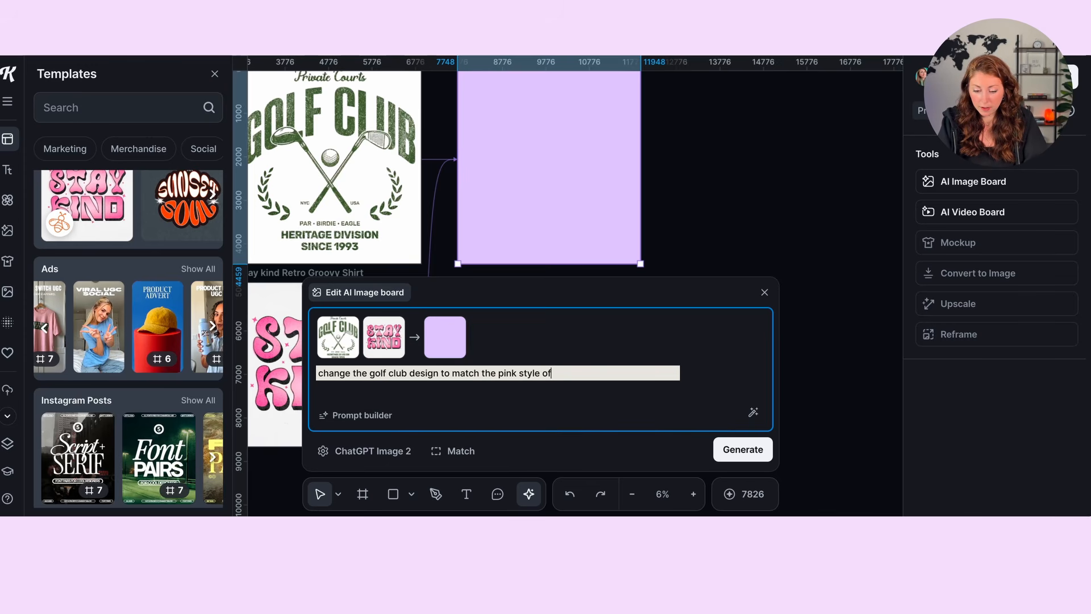
type(" the second reference image")
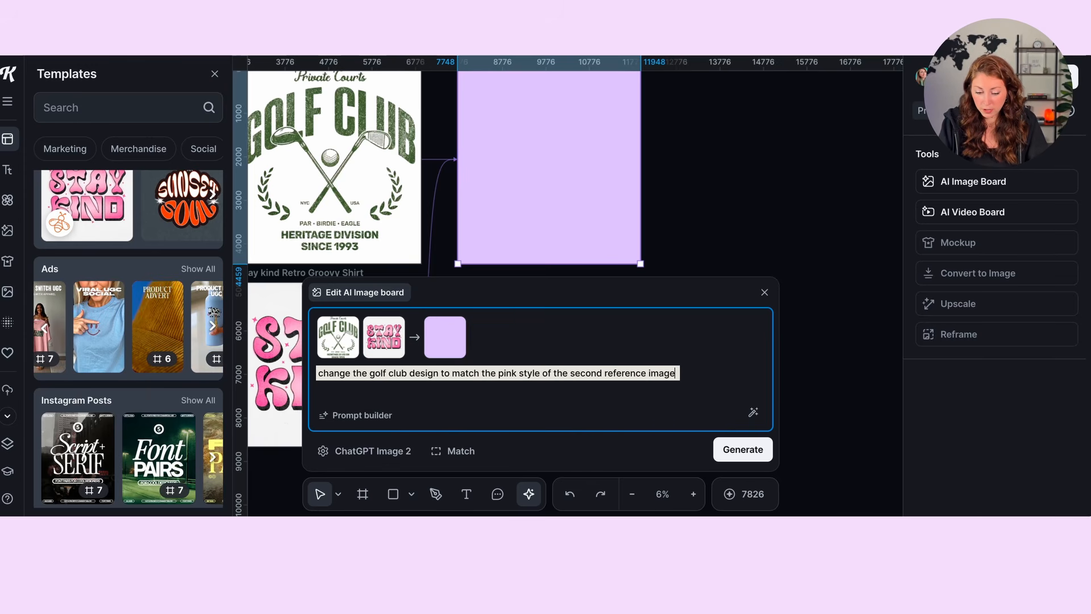
key("ctrl+a")
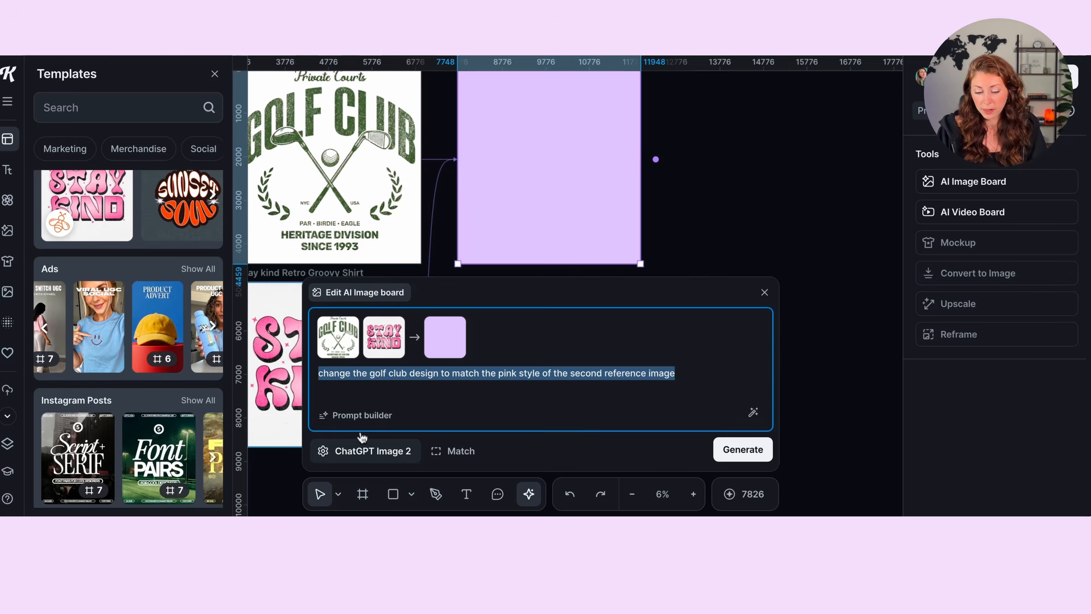
left_click(751, 455)
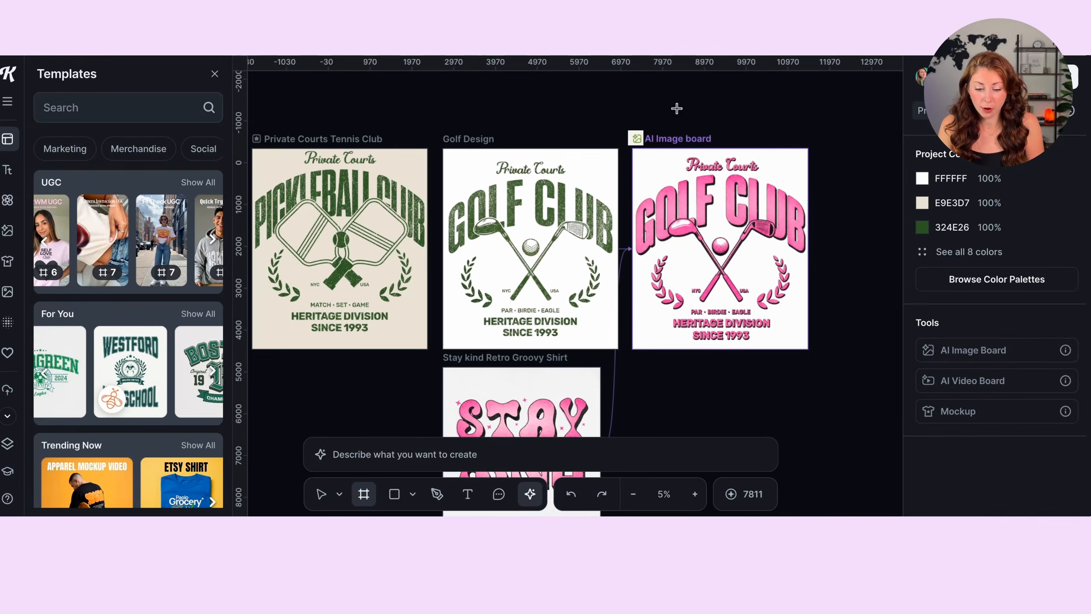
Step: Create a mockup from the pink Golf Club AI image board and apply the Salt Skin beach T-shirt scene
key("v")
left_click(678, 138)
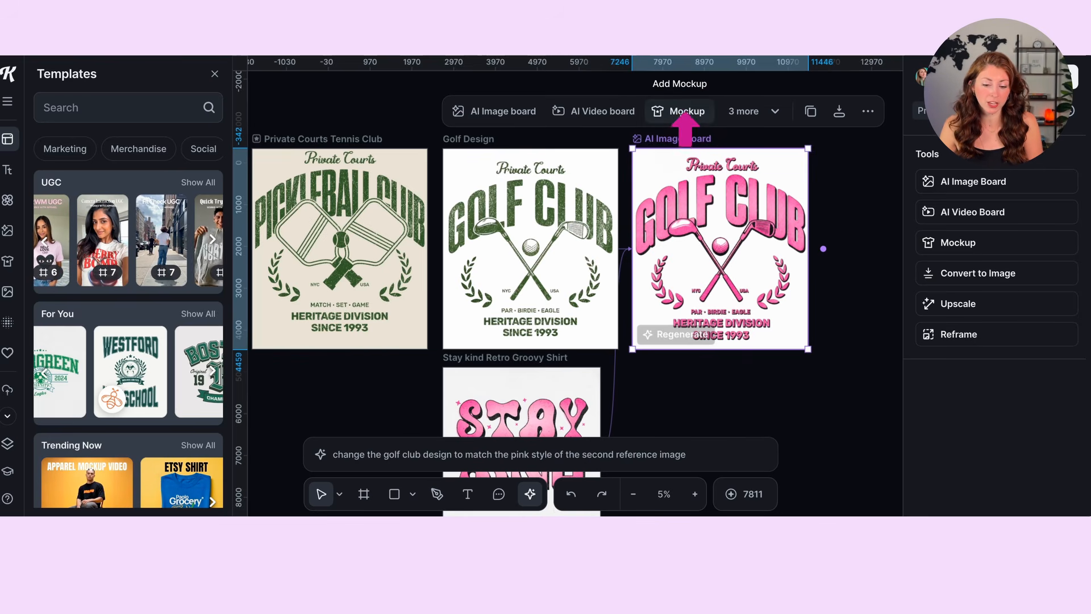
left_click(686, 112)
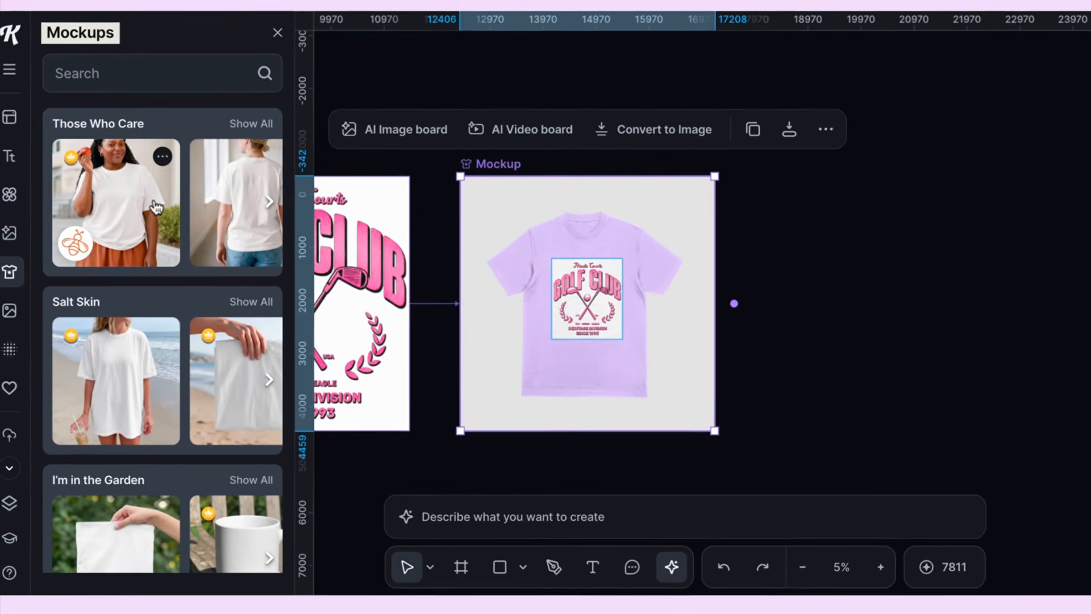
scroll(68, 282, "down", 2)
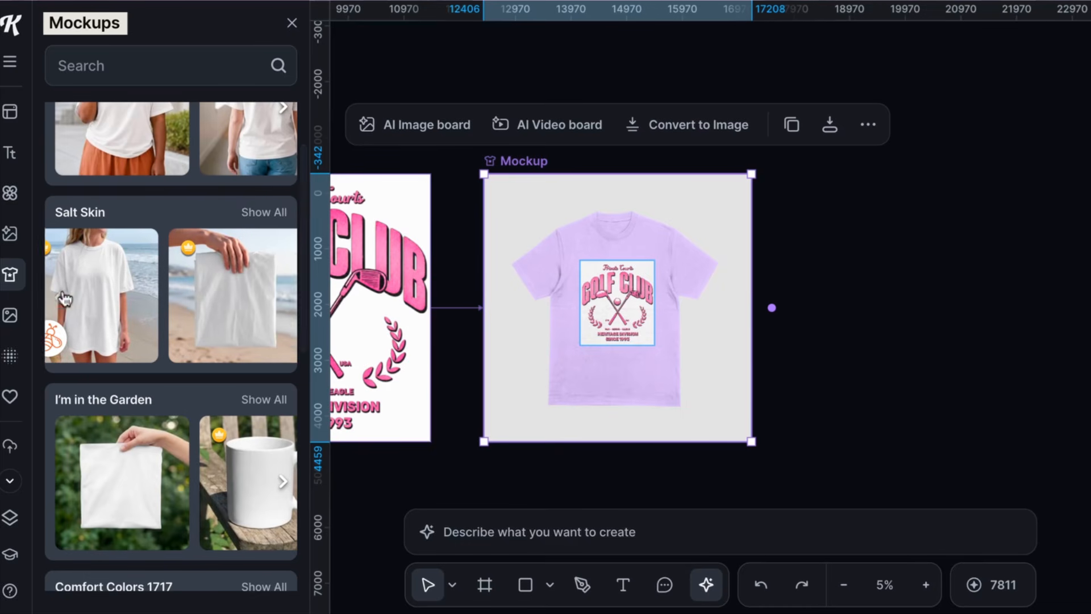
left_click(122, 287)
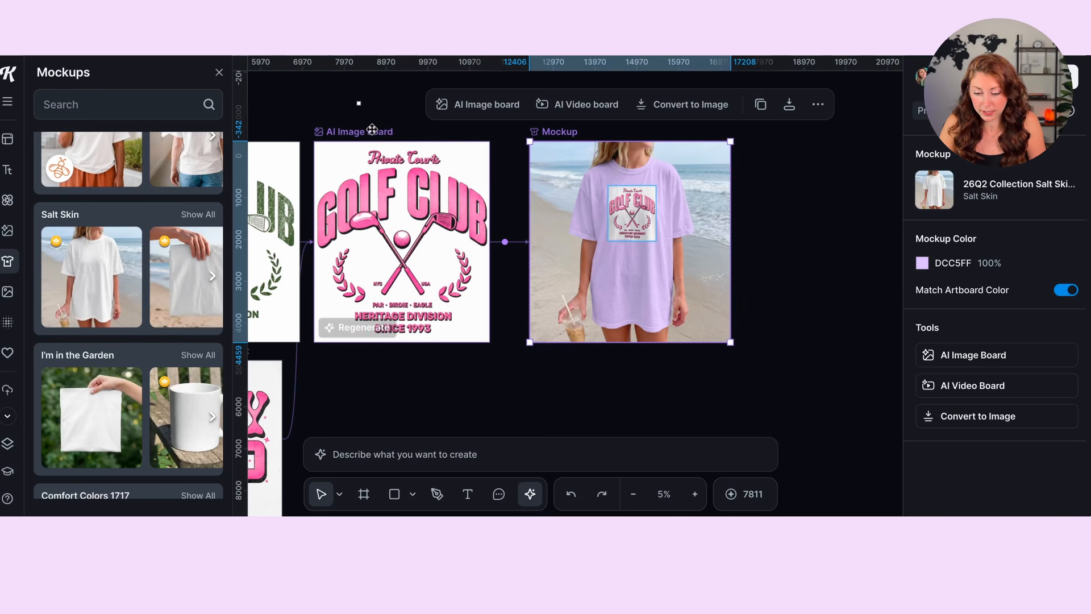
Step: Convert the pink Golf Club AI image board to an image and place it on a white artboard beside the board
left_click(401, 256)
left_click(578, 102)
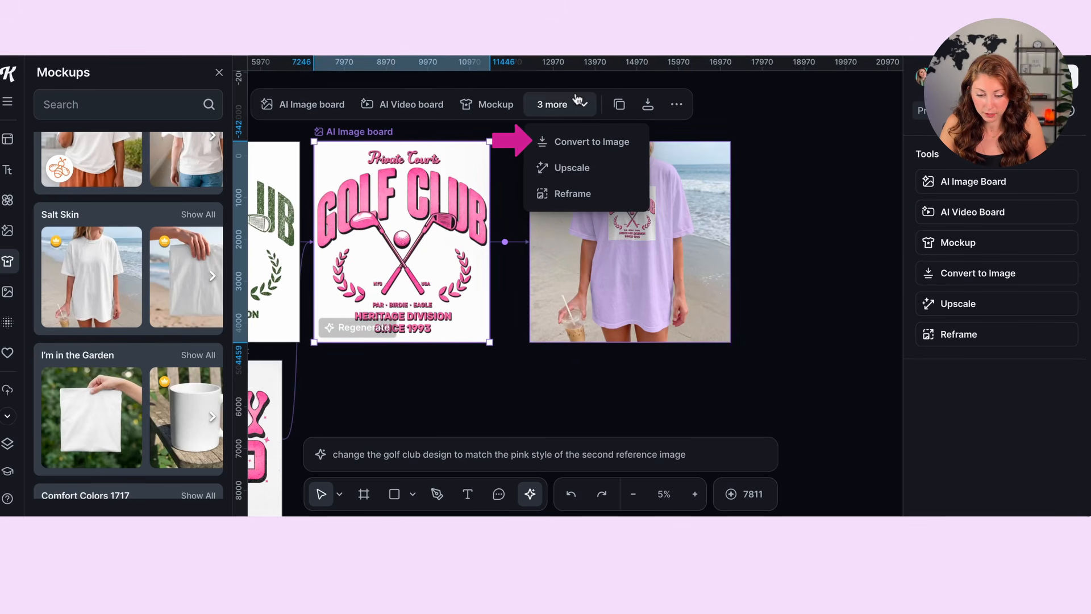
key("Escape")
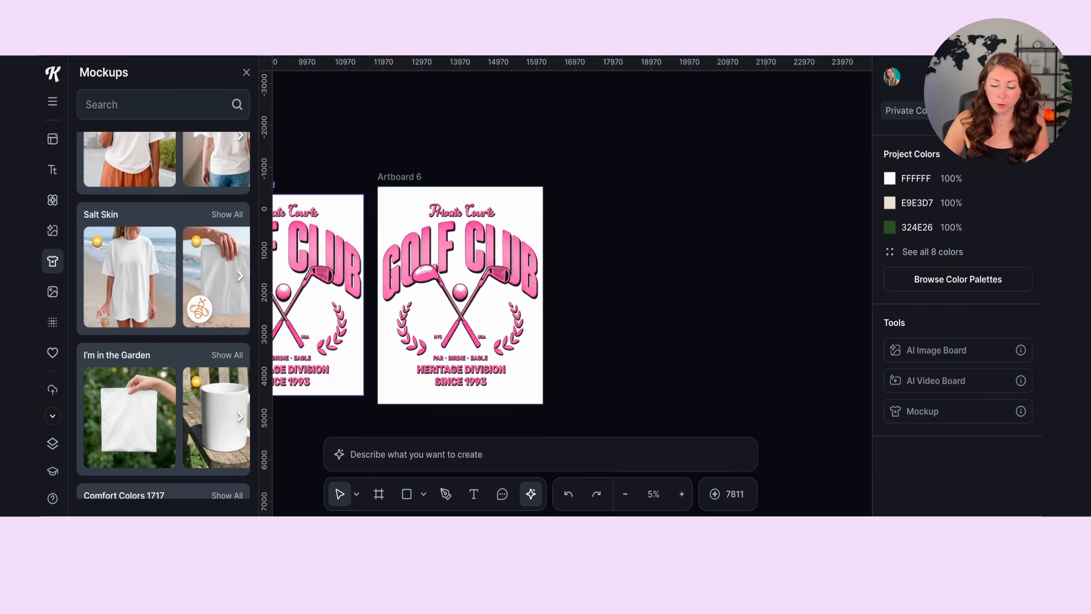
Step: Create a mockup from the white artboard holding the converted pink Golf Club image
scroll(407, 173, "up", 5)
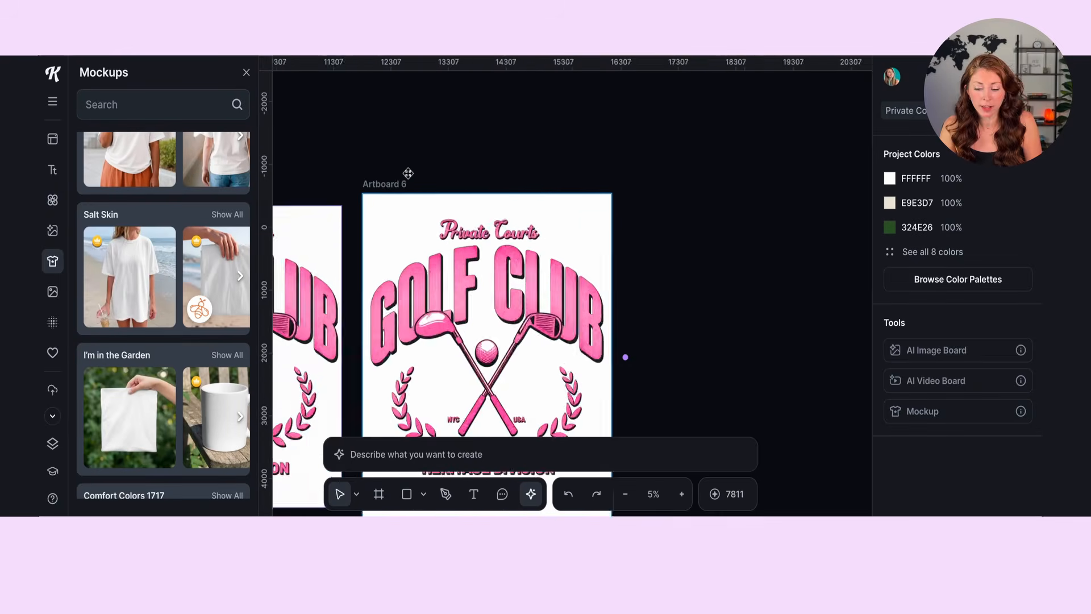
left_click_drag(372, 196, 373, 179)
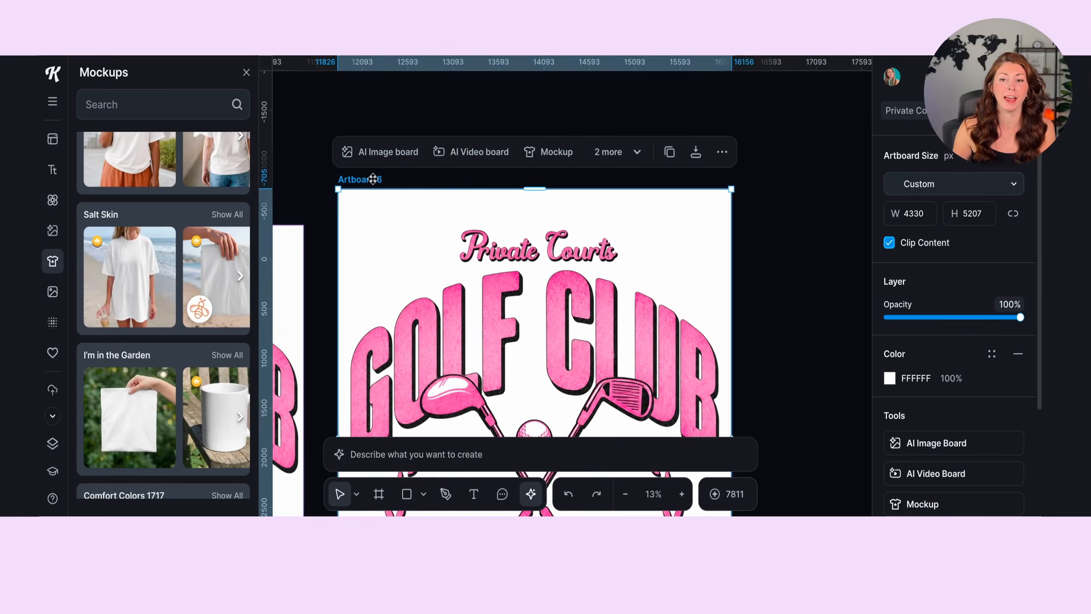
scroll(360, 234, "left", 5)
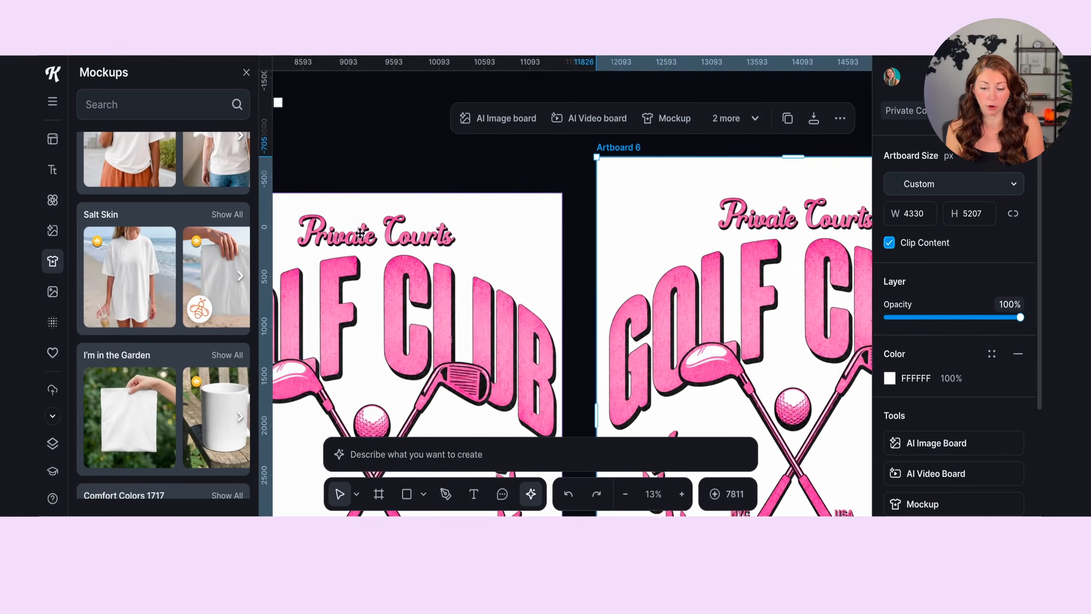
scroll(360, 234, "right", 4)
scroll(456, 262, "down", 1)
scroll(455, 260, "down", 3)
scroll(455, 259, "up", 2)
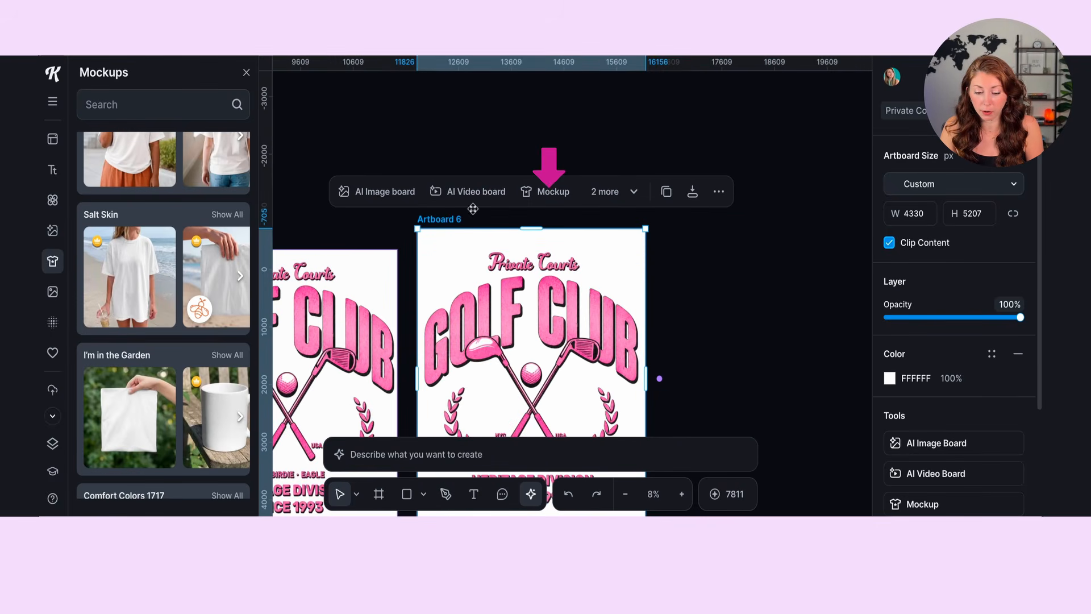
left_click(551, 191)
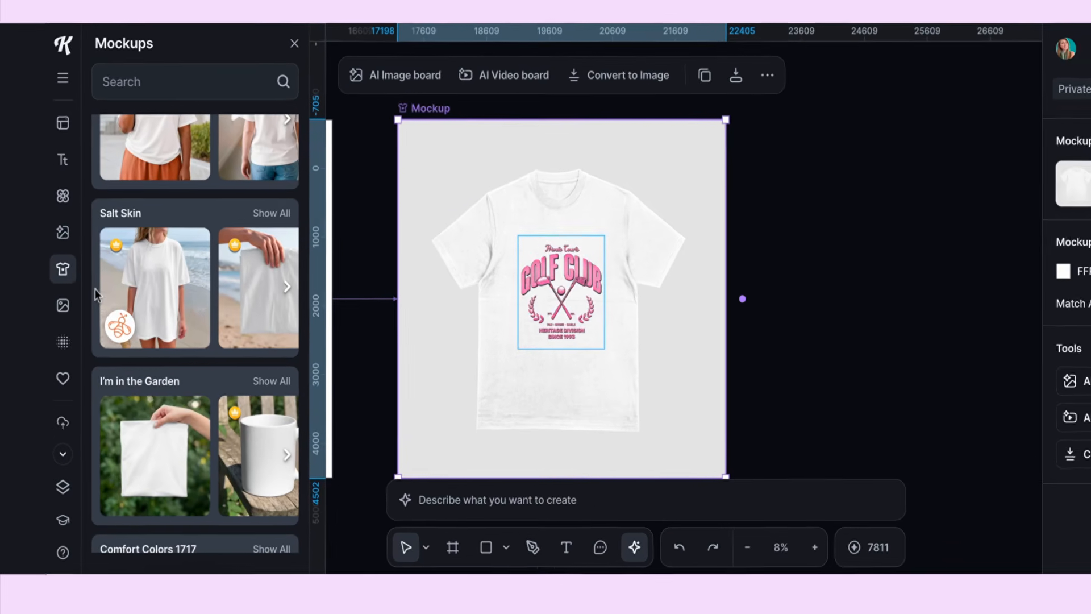
Step: Try the Salt Skin beach T-shirt scene on the mockup, and switch it to the hand-held fabric from I'm in the Garden
left_click(134, 296)
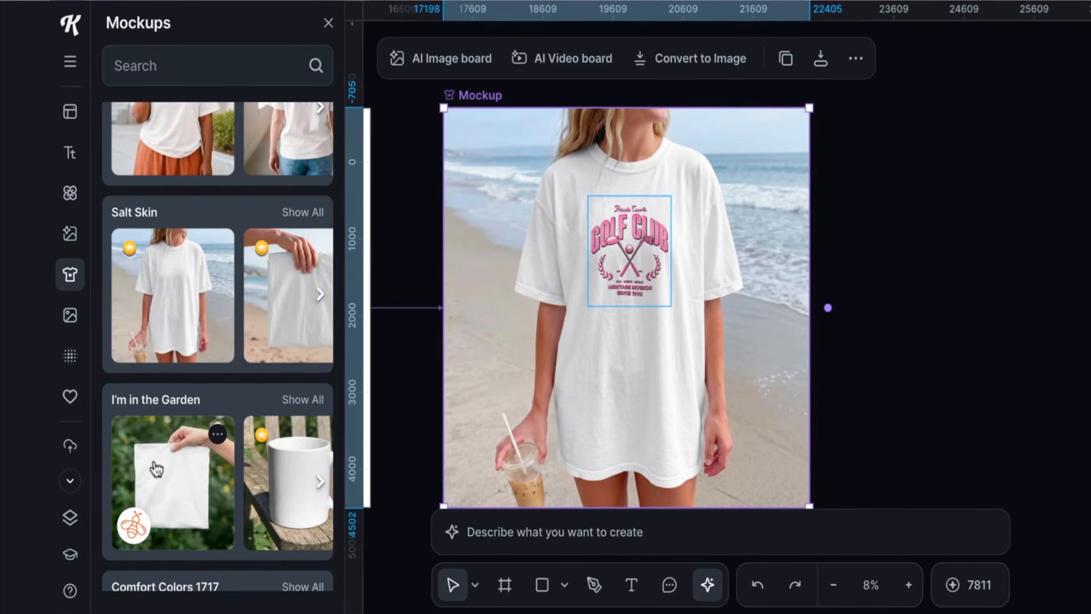
left_click(178, 481)
scroll(180, 449, "down", 5)
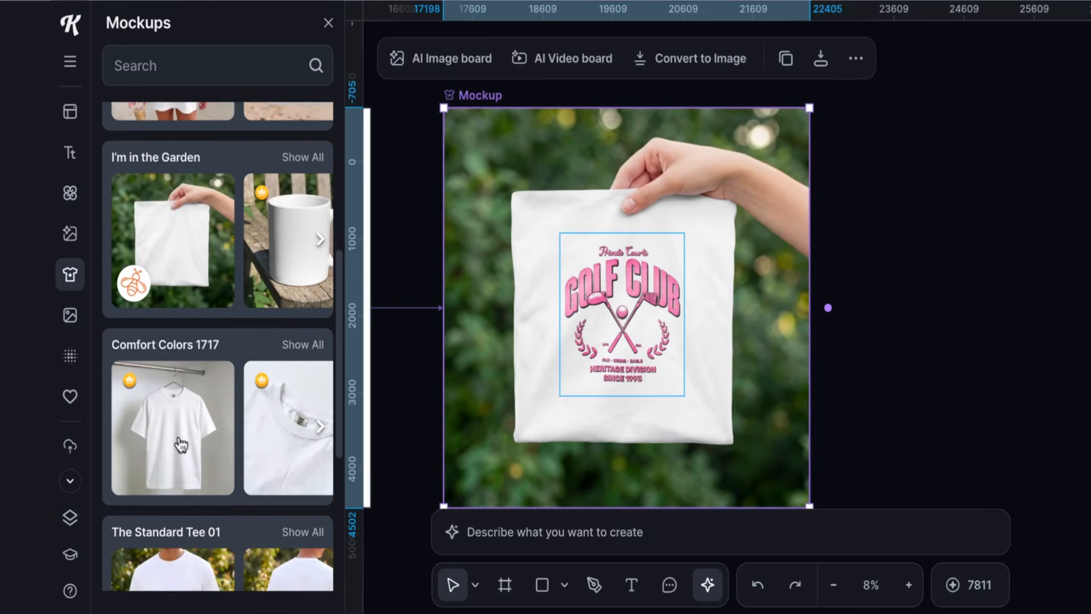
Step: Apply the Salt Skin beach T-shirt scene to the mockup, and enlarge and centre the pink golf design on the shirt's chest
scroll(180, 445, "down", 8)
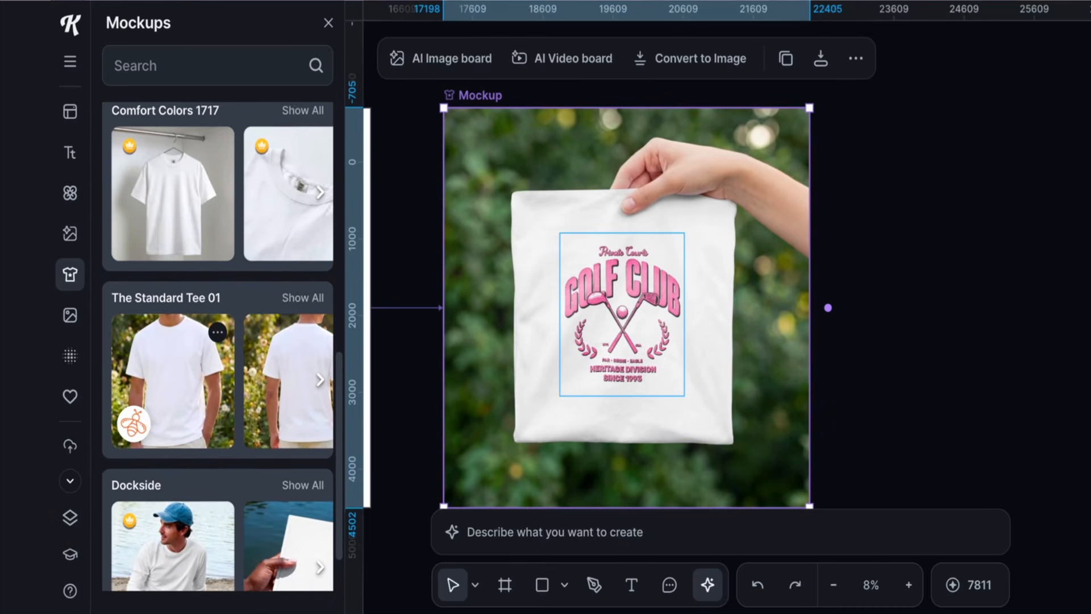
scroll(165, 323, "up", 10)
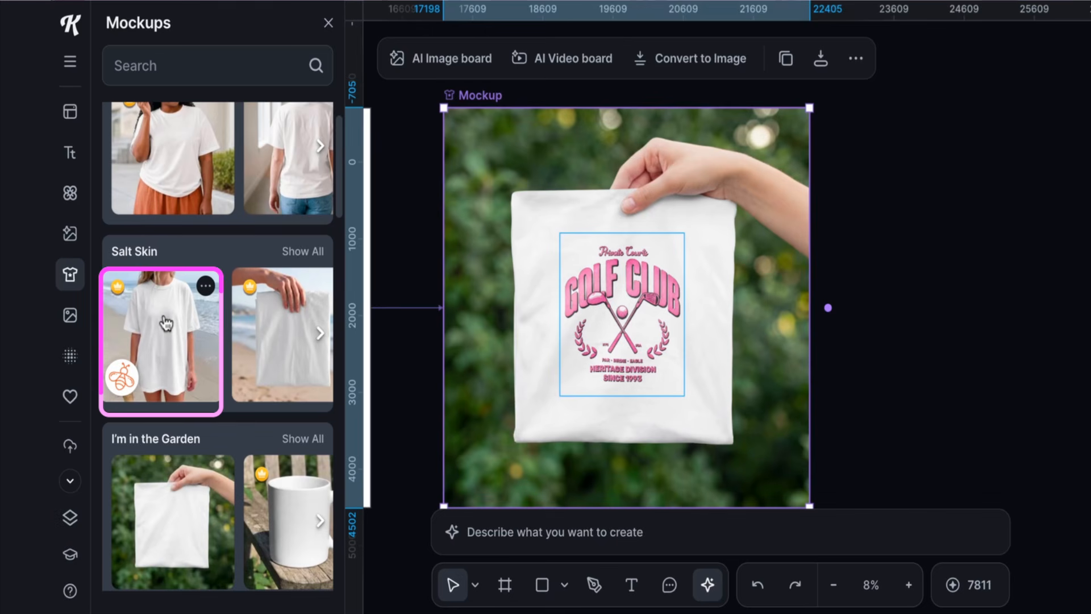
left_click(166, 323)
left_click(636, 273)
left_click_drag(668, 310, 729, 399)
left_click_drag(666, 302, 639, 278)
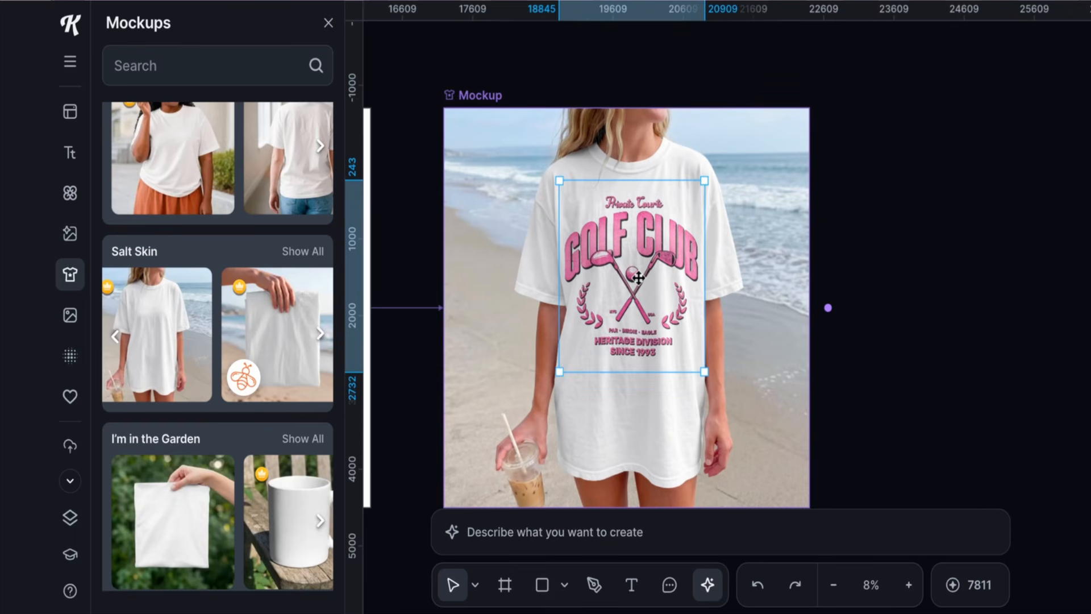
Step: Try another fill colour on Artboard 6, the white artboard that feeds the beach mockup
scroll(1037, 271, "left", 2)
scroll(1031, 272, "down", 5)
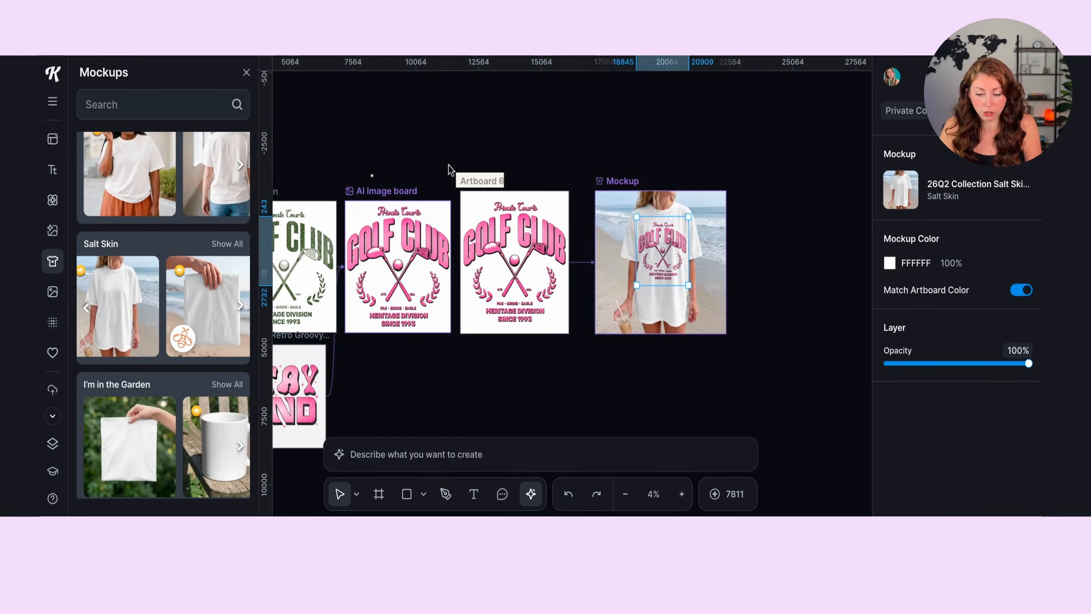
left_click(462, 179)
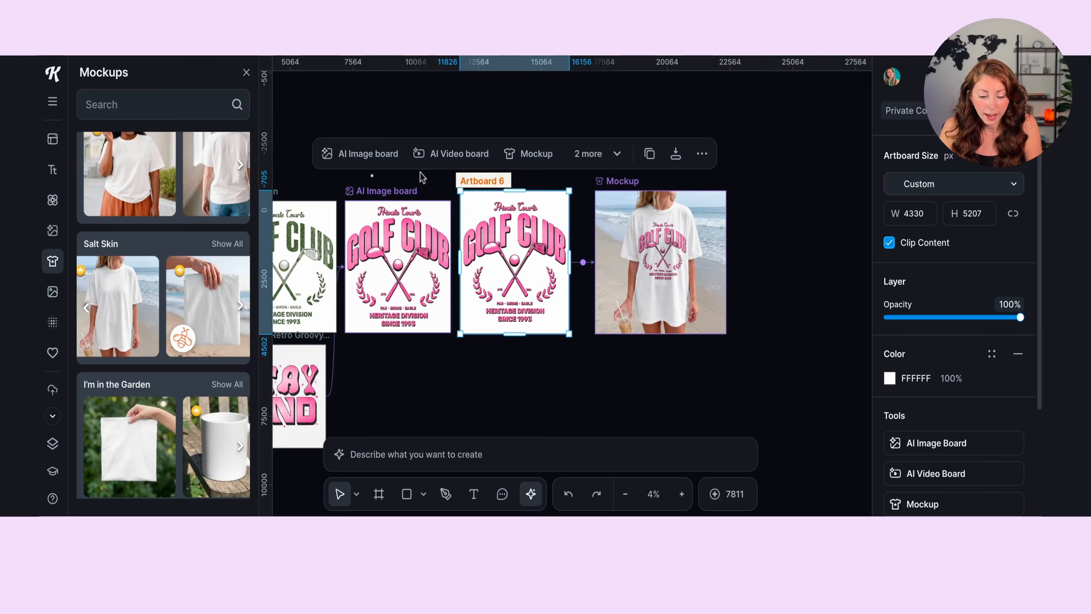
left_click(890, 379)
left_click(782, 321)
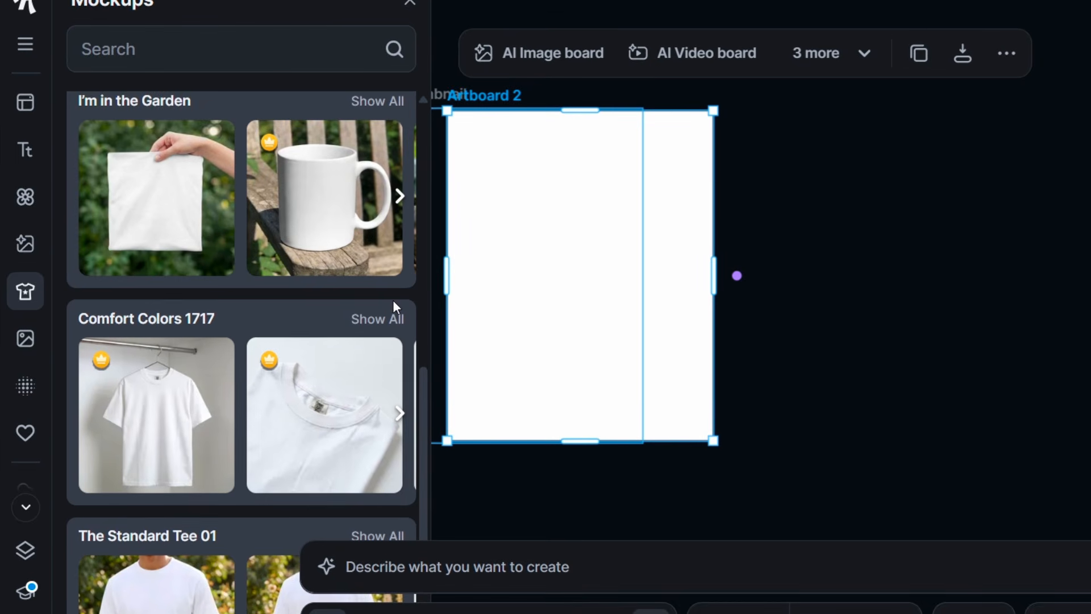
Step: Open a full mockup collection and browse through its scenes
scroll(393, 307, "up", 2)
left_click(380, 196)
scroll(405, 266, "down", 3)
scroll(405, 260, "down", 5)
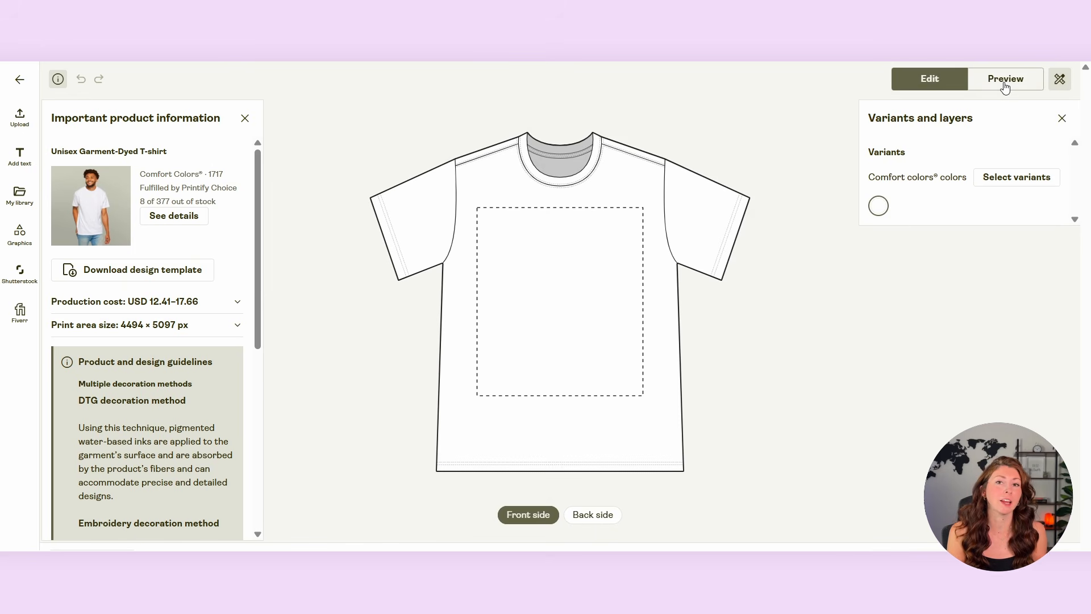
Step: In Printify, preview the blank Comfort Colors 1717 T-shirt and save its front mockup image as a PNG
left_click(1005, 86)
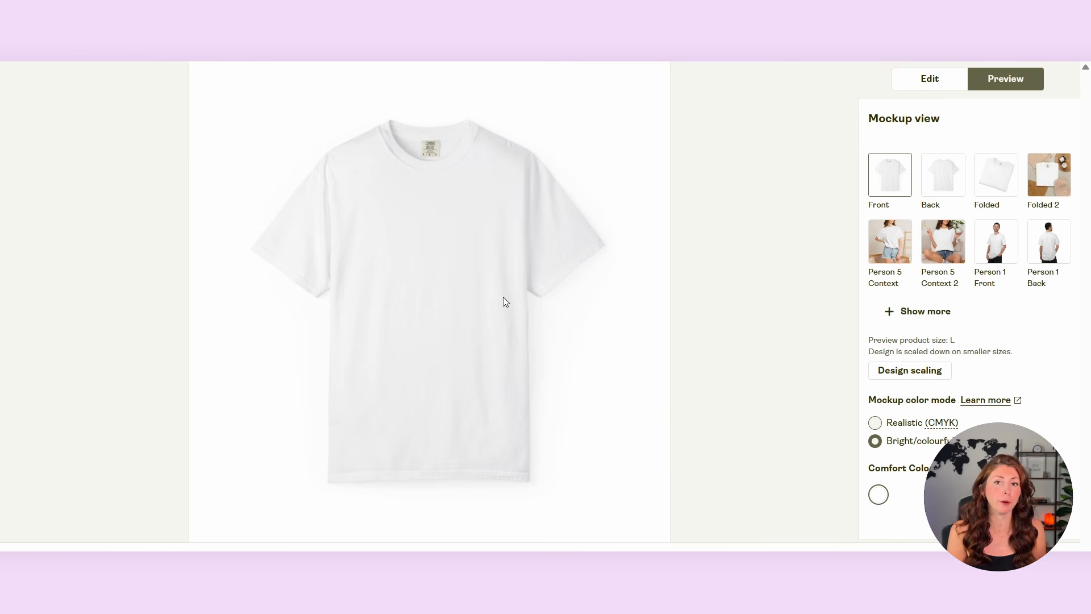
right_click(503, 296)
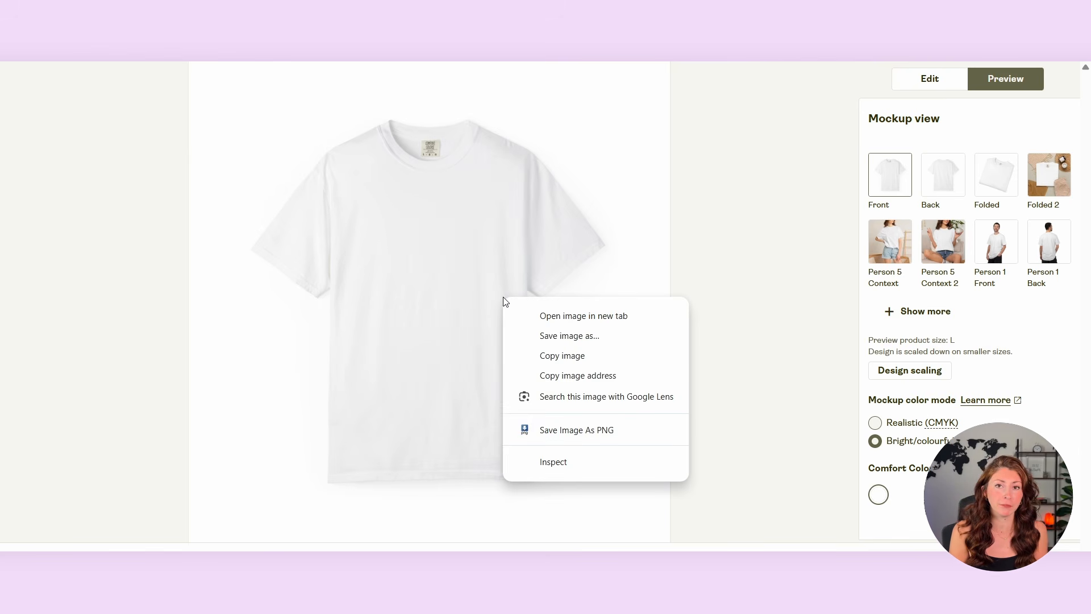
left_click(579, 432)
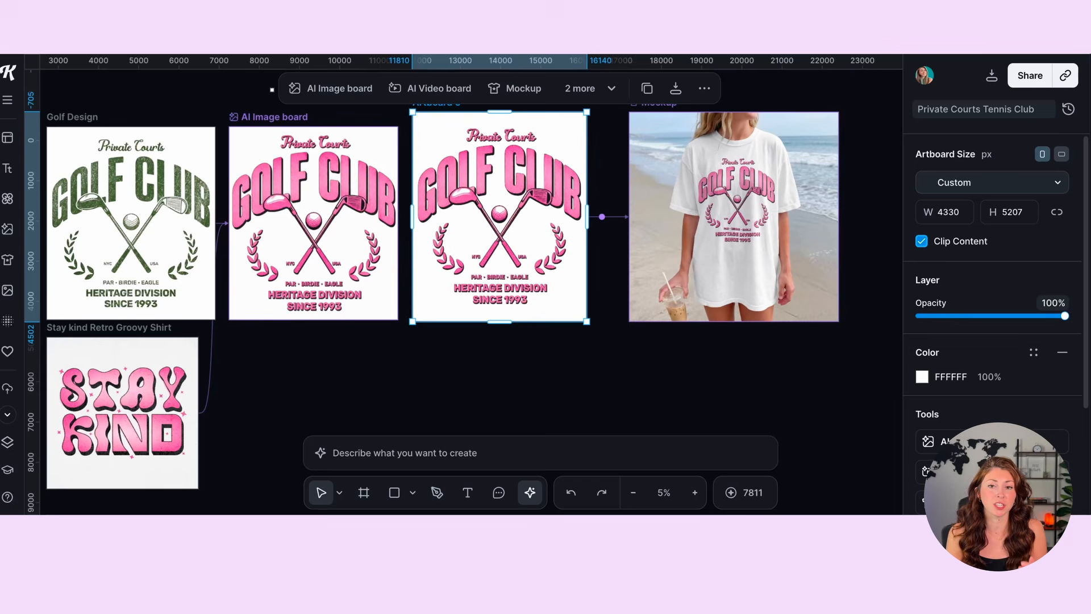
Step: Nudge Artboard 6 down about 160 px beside the pink AI image board and open the download options
left_click(406, 109)
left_click(438, 107)
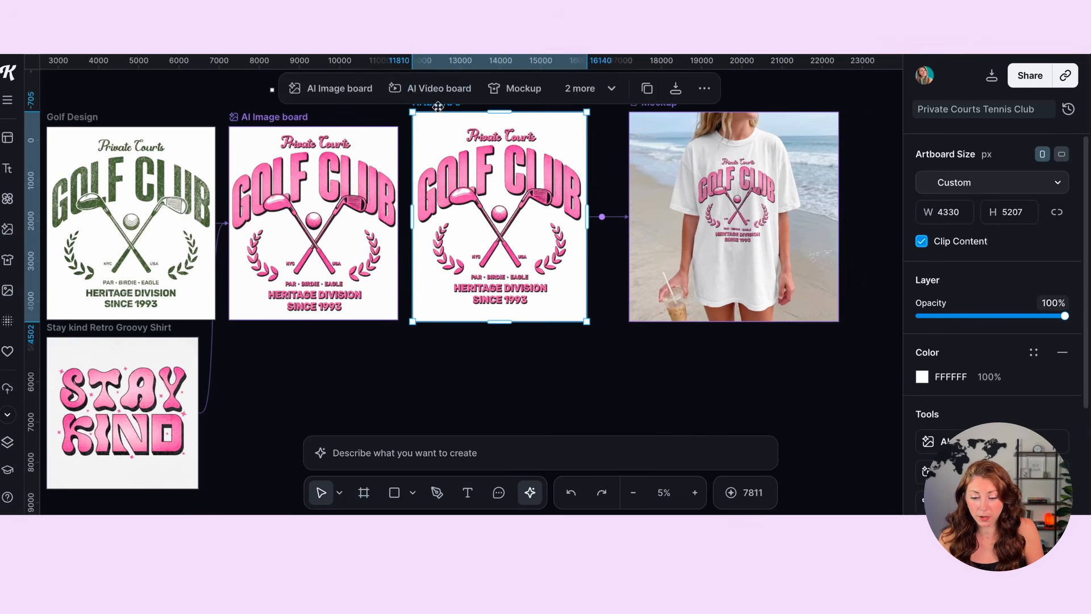
left_click(464, 328)
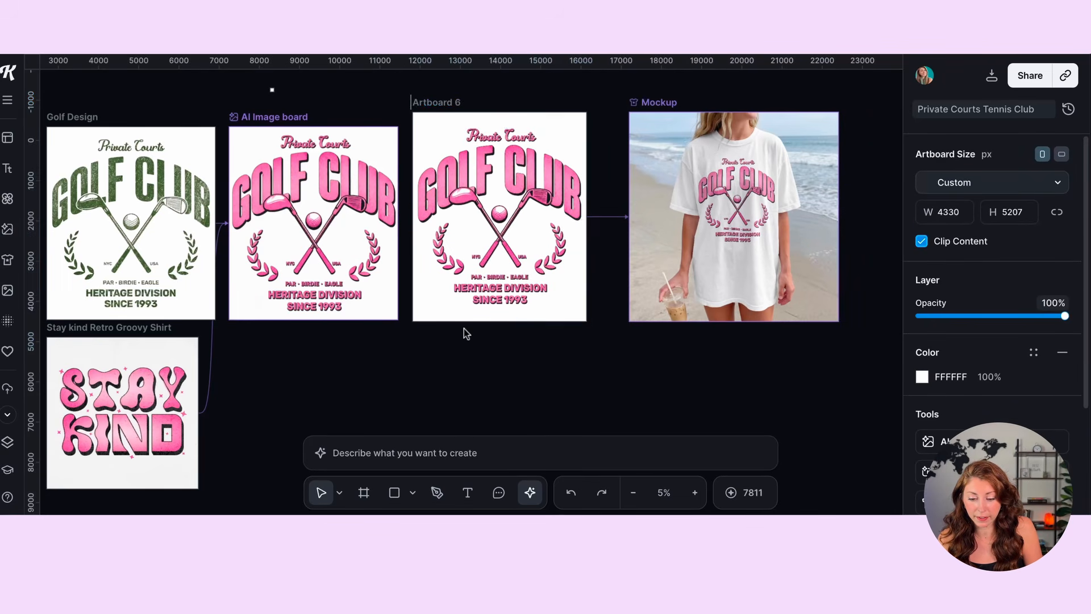
mouse_move(449, 101)
left_mouse_down()
mouse_move(468, 105)
mouse_move(448, 83)
mouse_move(449, 106)
left_mouse_up()
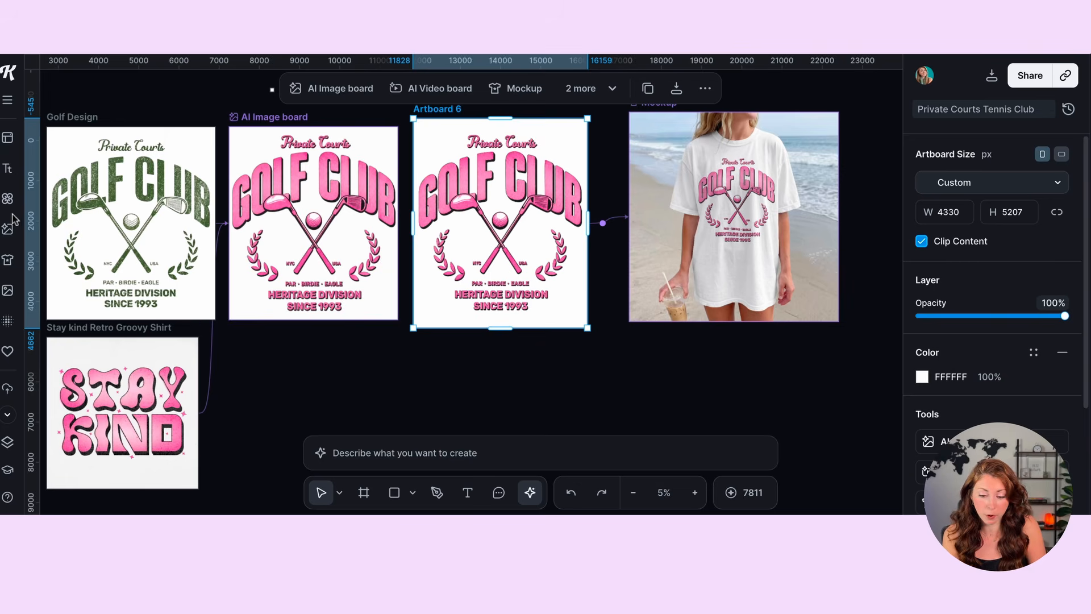
left_click(992, 76)
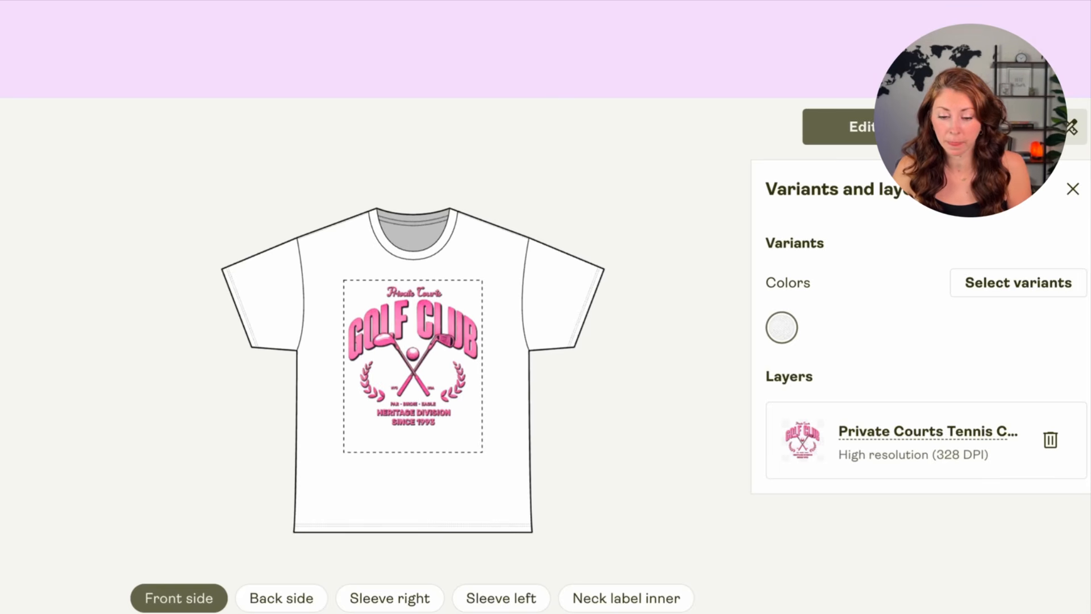
Step: In Printify, preview the T-shirt with the pink golf design and show its Front 2 mockup view
left_click(962, 125)
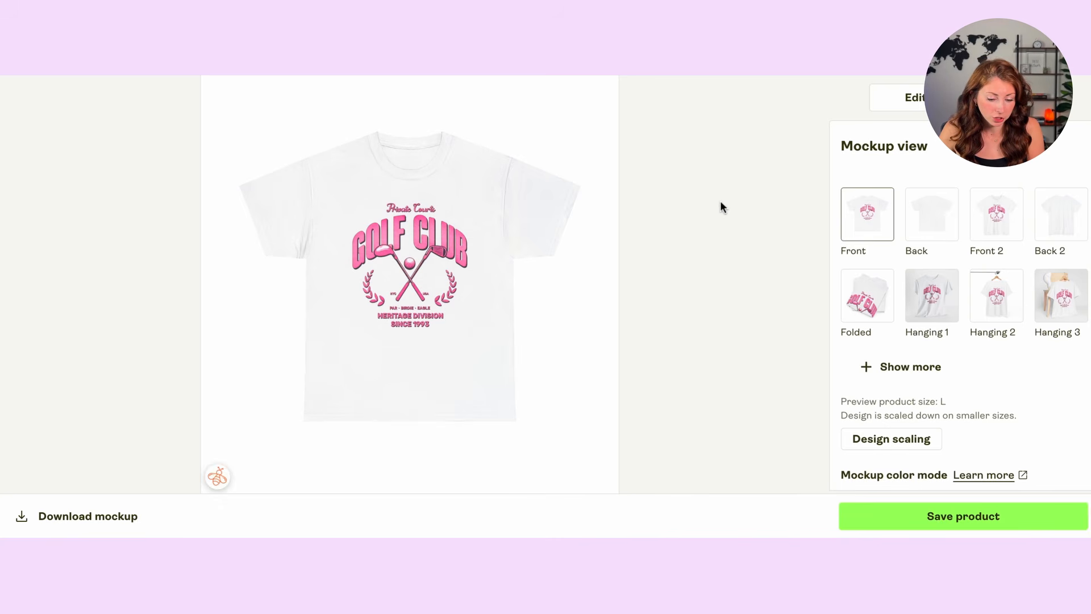
left_click(1004, 223)
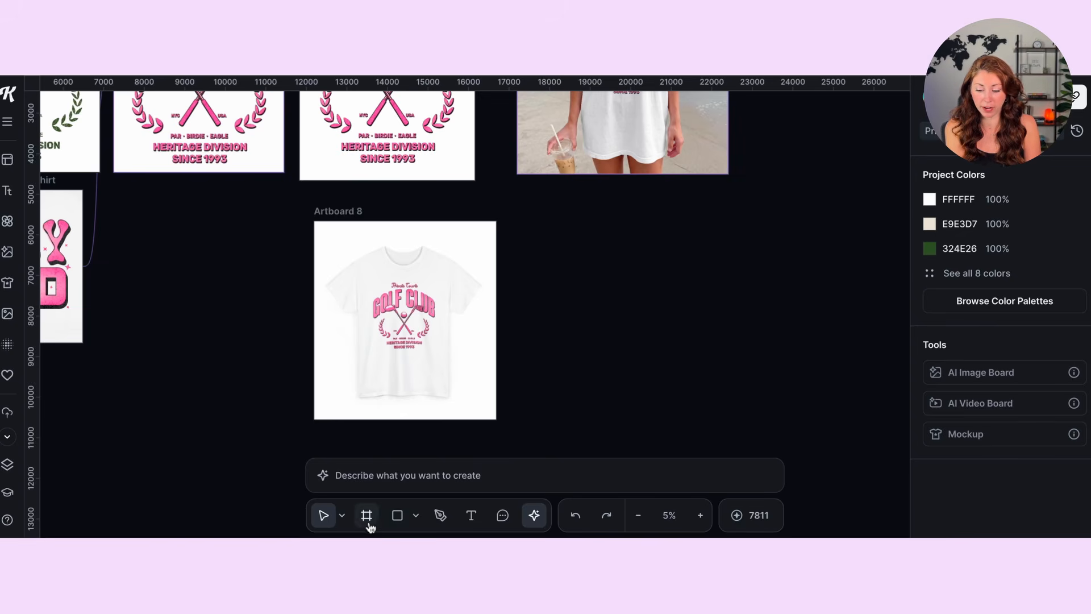
Step: In Kittl, move Artboard 8 with the T-shirt image directly below Artboard 6, aligning their left edges
left_click_drag(316, 235, 267, 246)
left_click(254, 250)
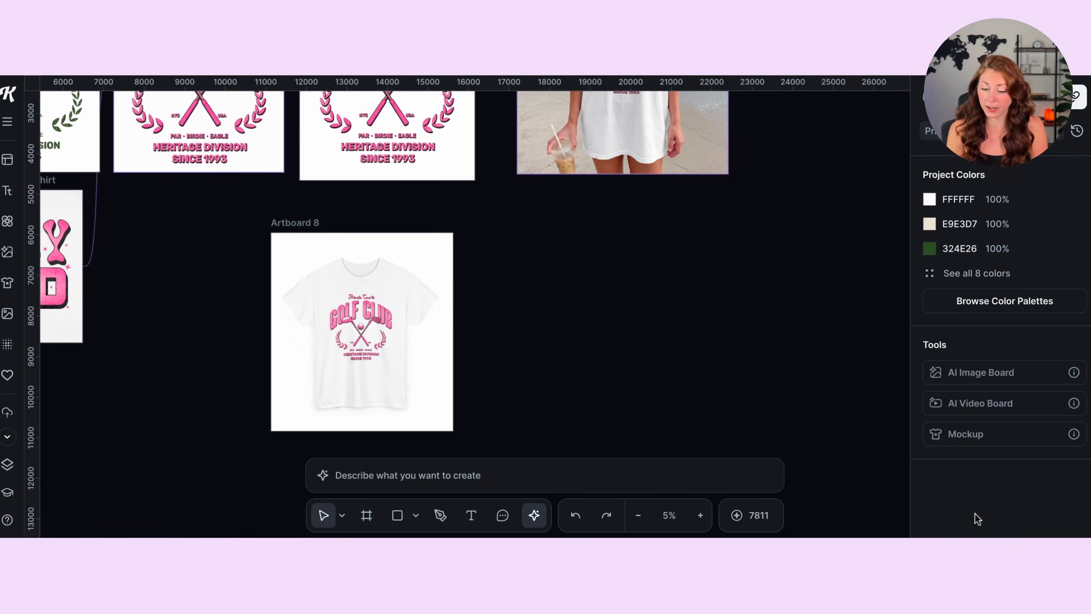
left_click_drag(294, 223, 327, 223)
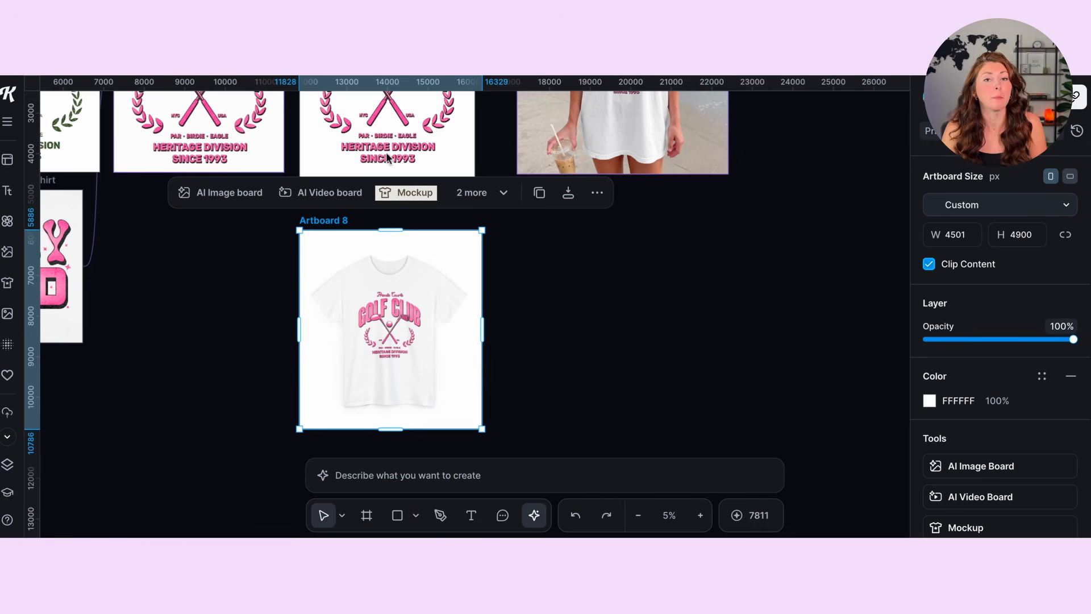
Step: Create an AI image board from Artboard 8 prompted "put this shirt laying on grass at a goft course, realistic" and enhance the prompt
left_click(230, 192)
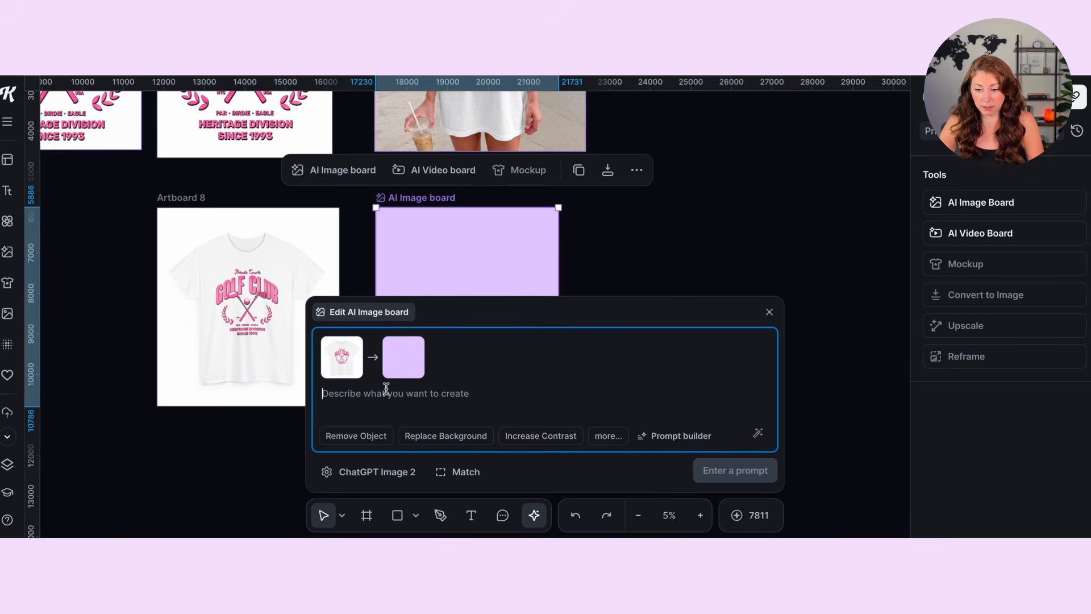
type("put this shirt laying on grass at a goft course, realistic")
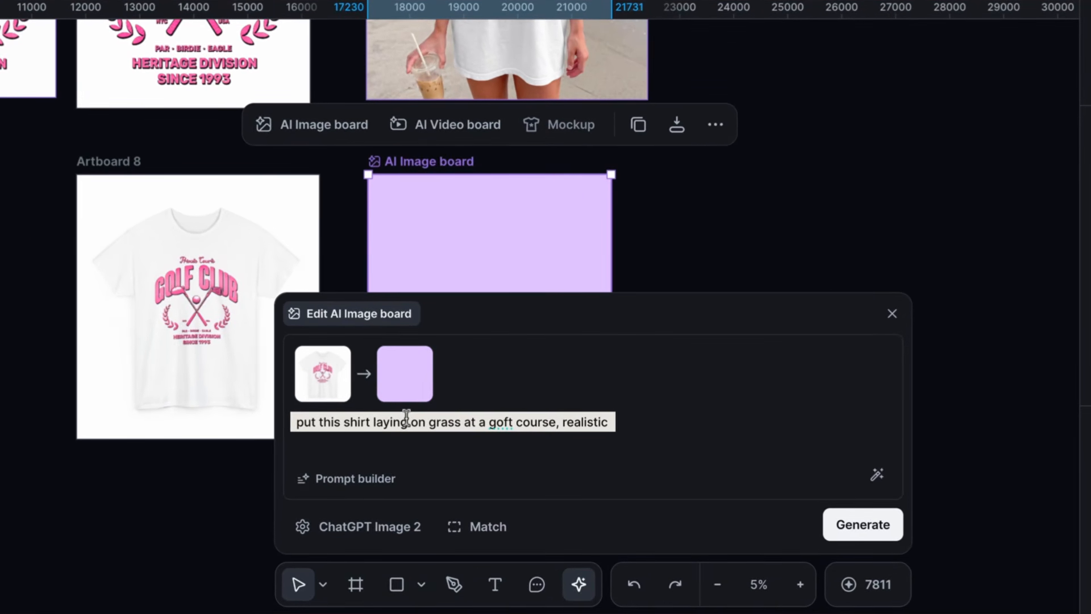
left_click(880, 479)
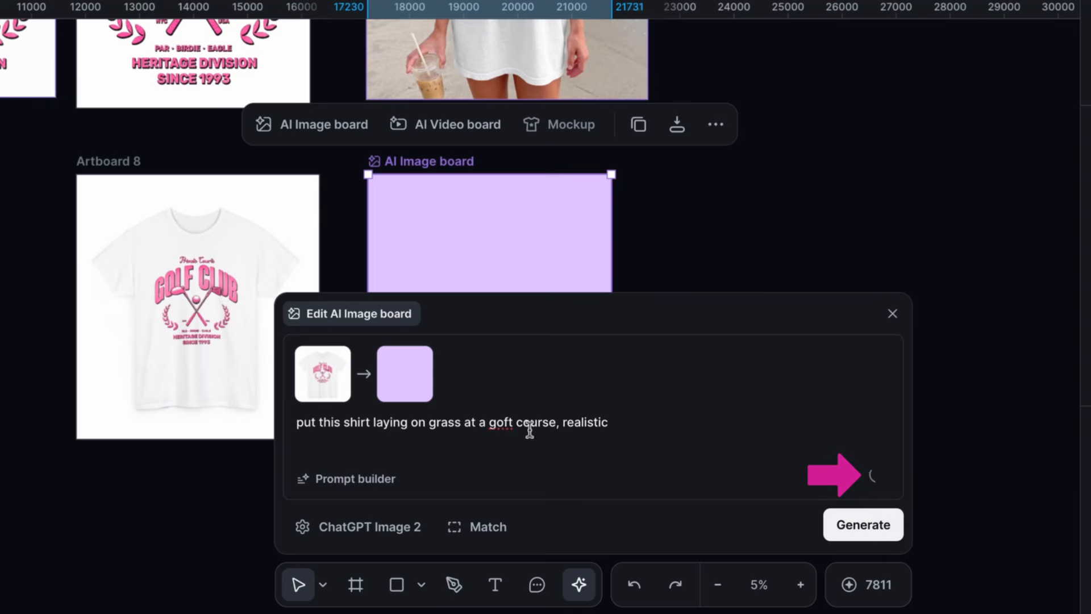
left_click_drag(563, 428, 472, 412)
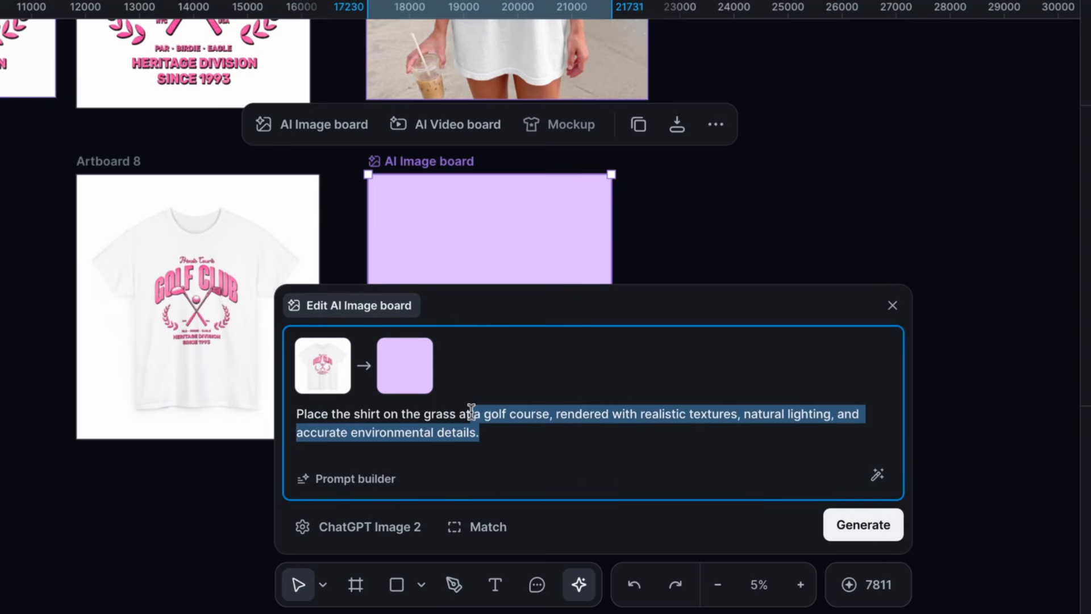
left_click(472, 410)
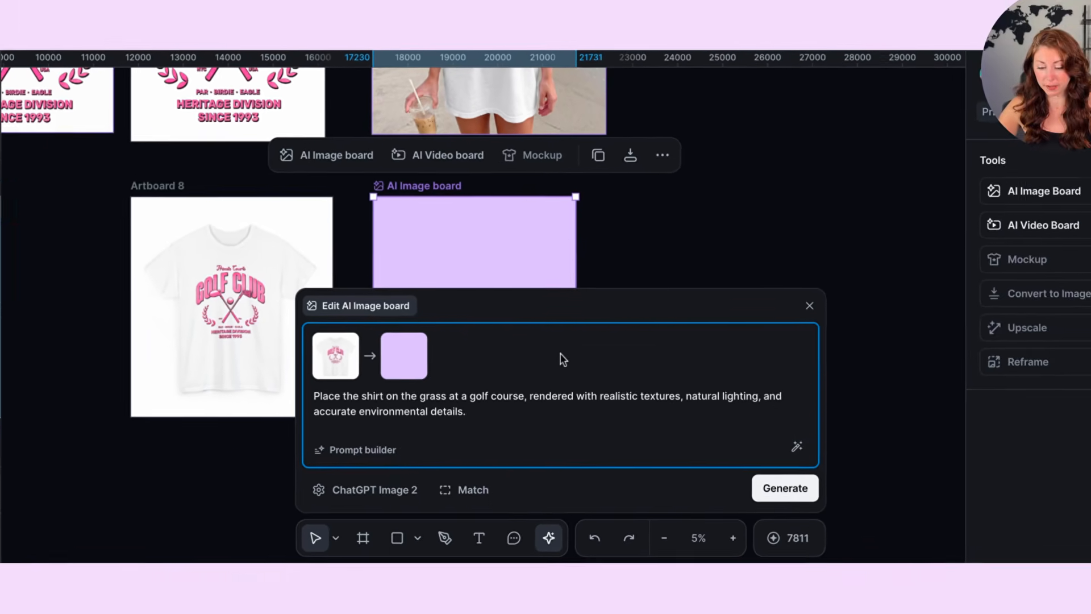
Step: Choose Nano Banana 2 as the AI model for the golf course shirt image
left_click(343, 489)
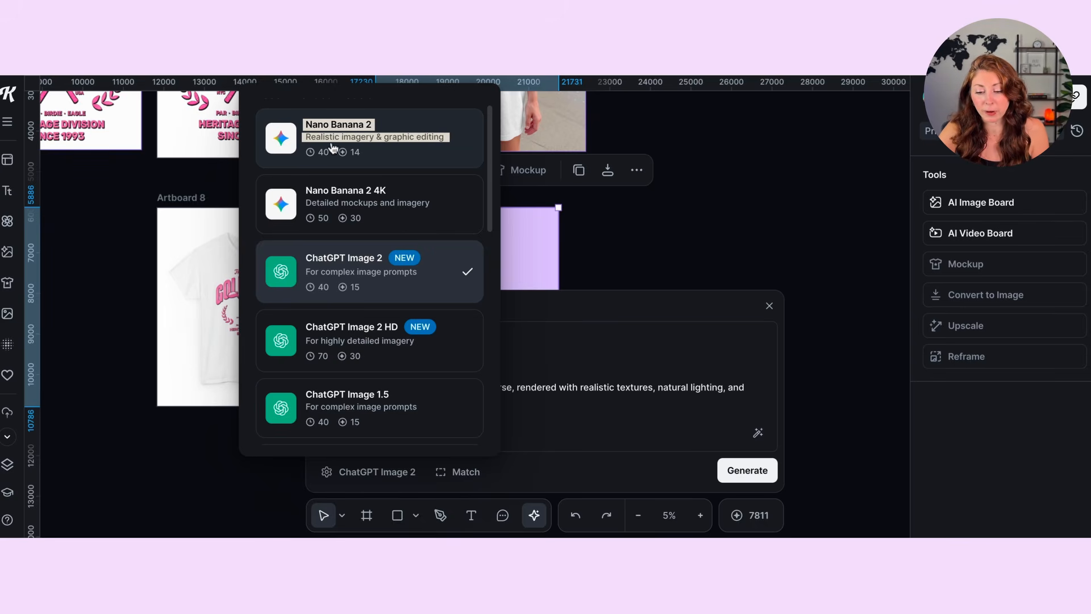
left_click(400, 147)
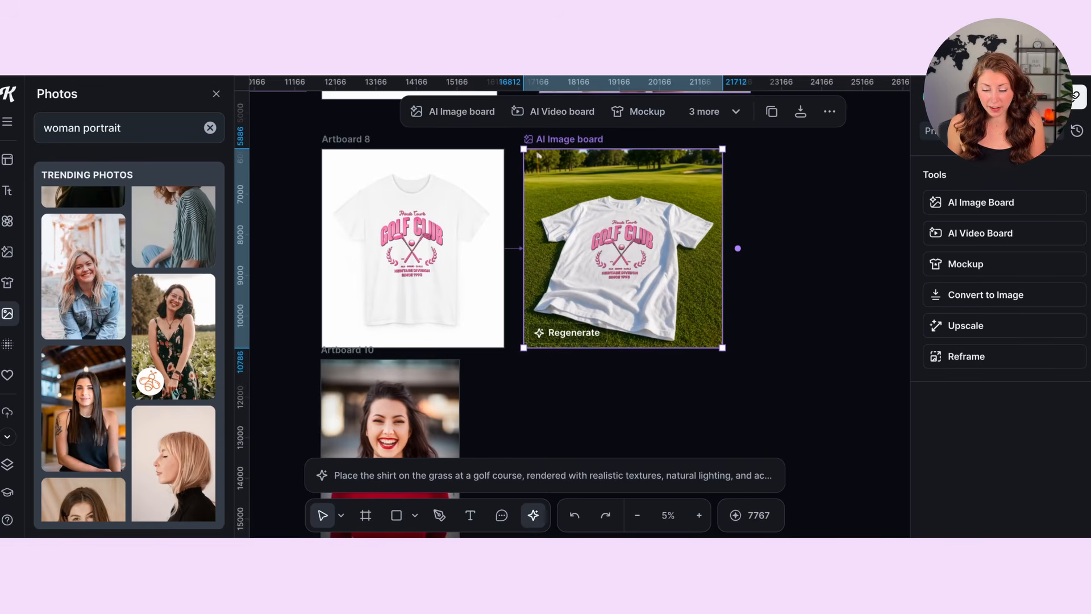
Step: Create an AI image board from Artboard 8 and the woman's portrait, prompt it with "make her wearing this shirt", and open the model choices
scroll(627, 232, "up", 10)
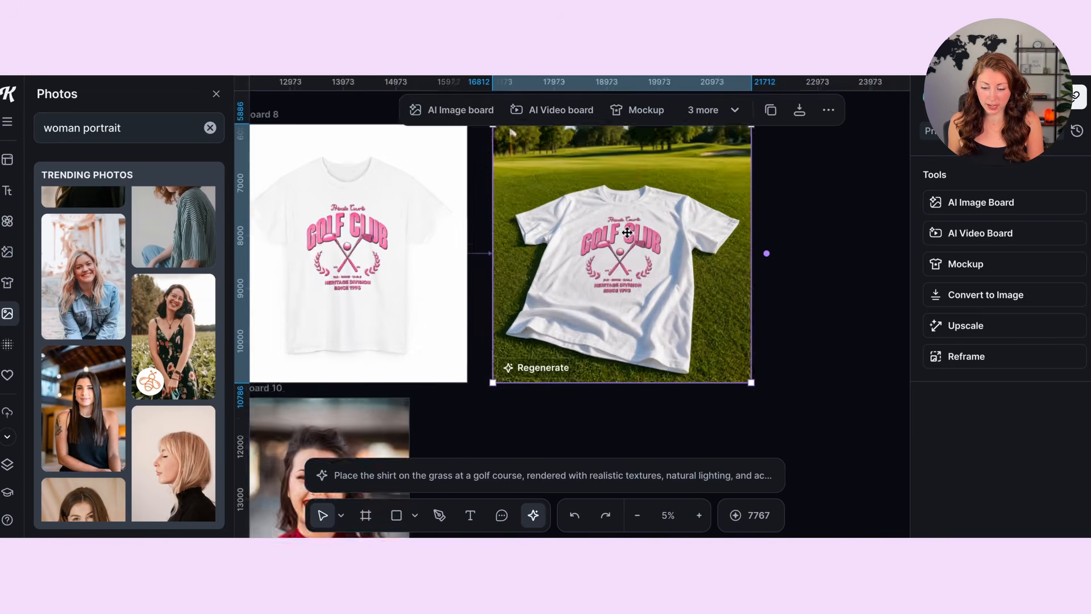
scroll(653, 189, "down", 7)
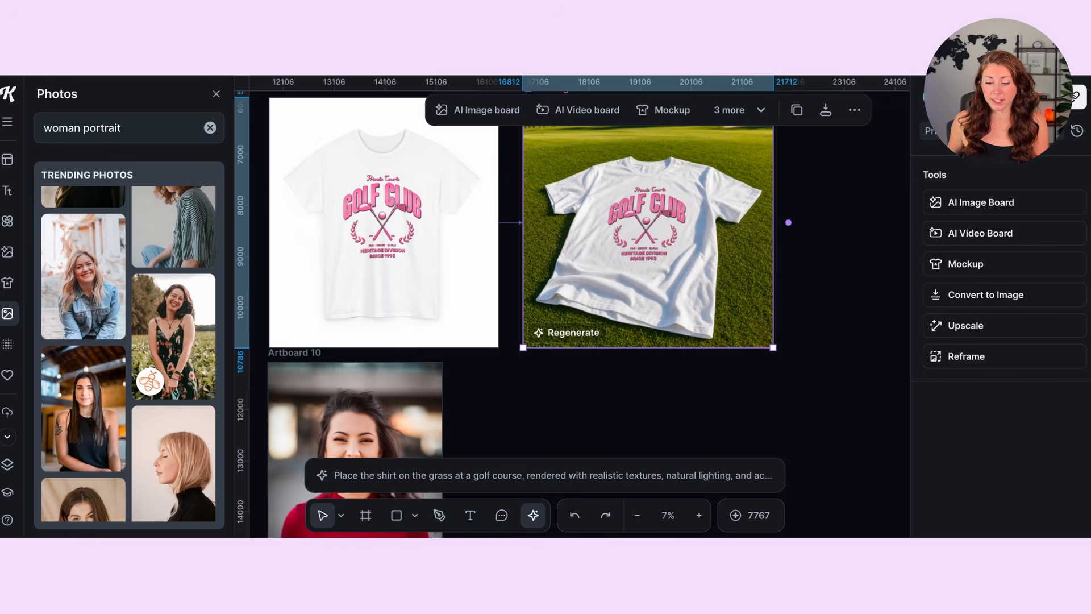
scroll(634, 244, "down", 2)
scroll(633, 244, "left", 1)
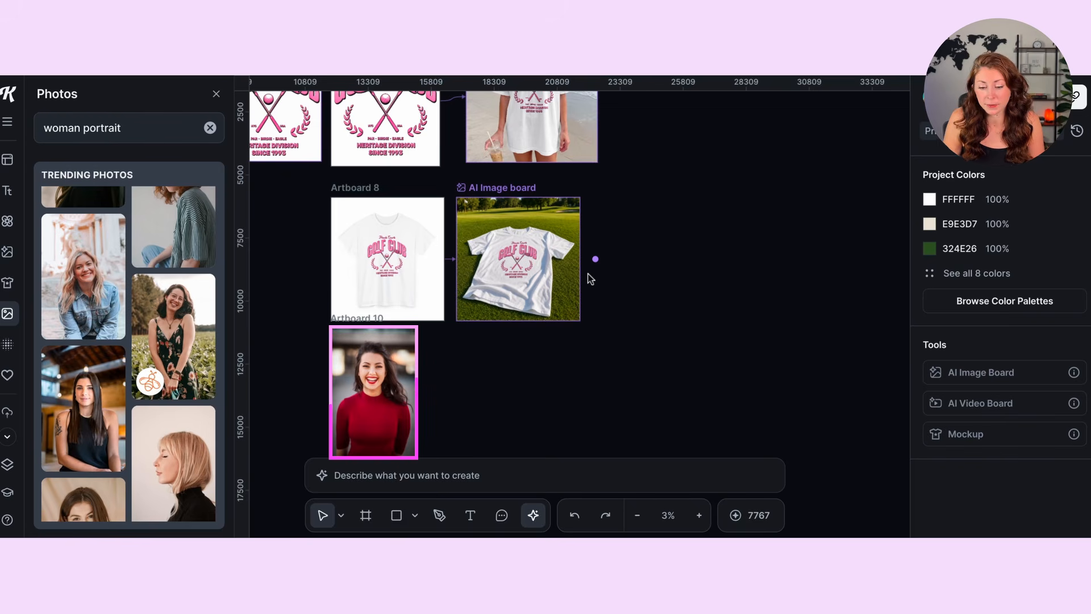
left_click_drag(512, 212, 522, 212)
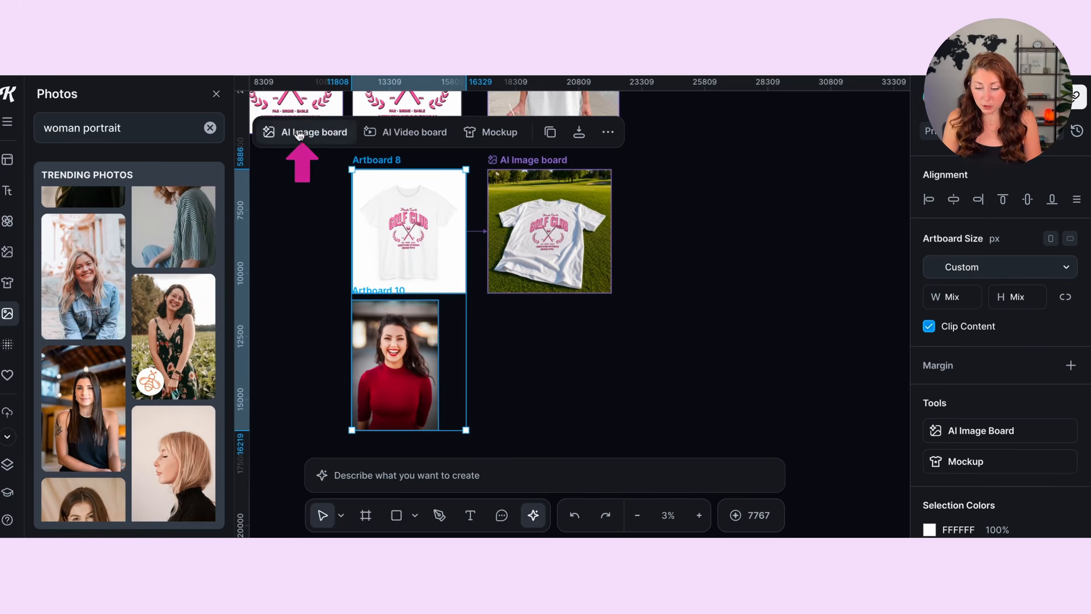
left_click(298, 132)
type("m")
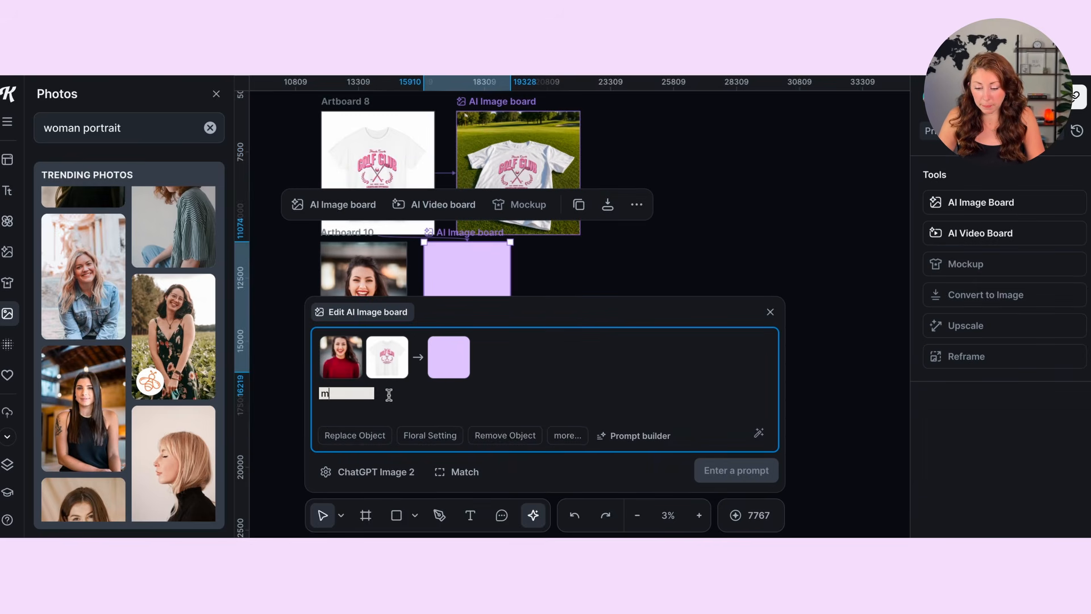
type("ake her weari")
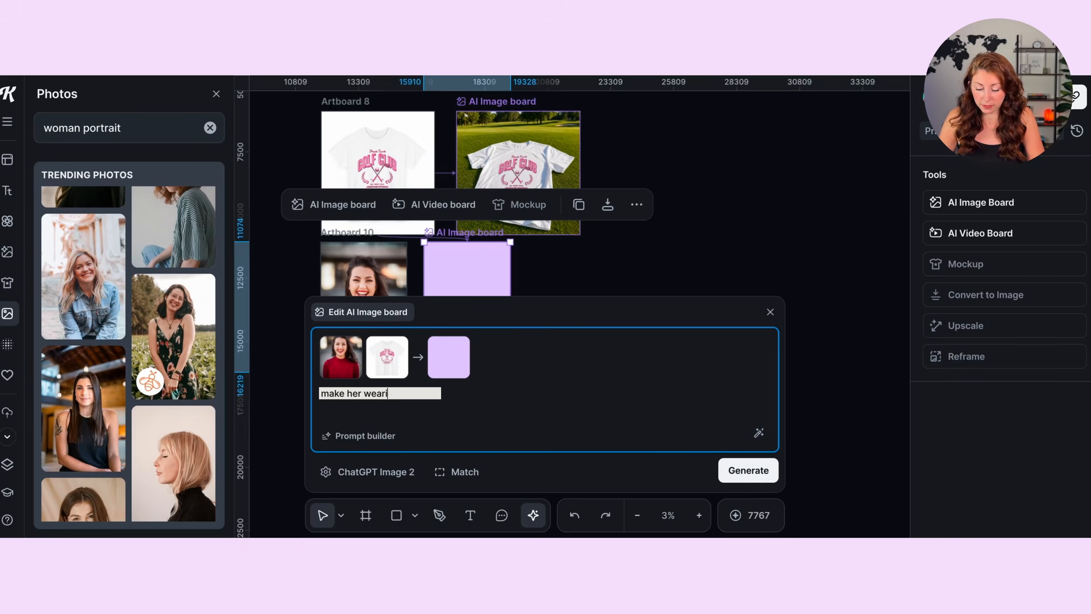
type("ng this shirt")
left_click(377, 477)
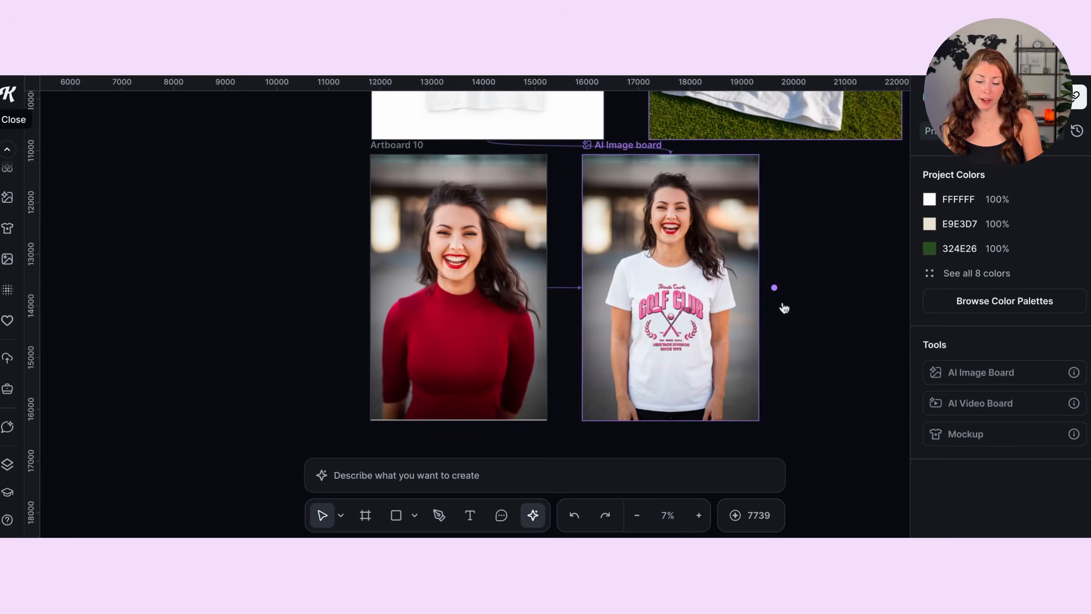
Step: Examine the woman wearing the shirt, the beach T-shirt mockup and the golf course shirt image
scroll(711, 260, "up", 5)
scroll(711, 260, "down", 3)
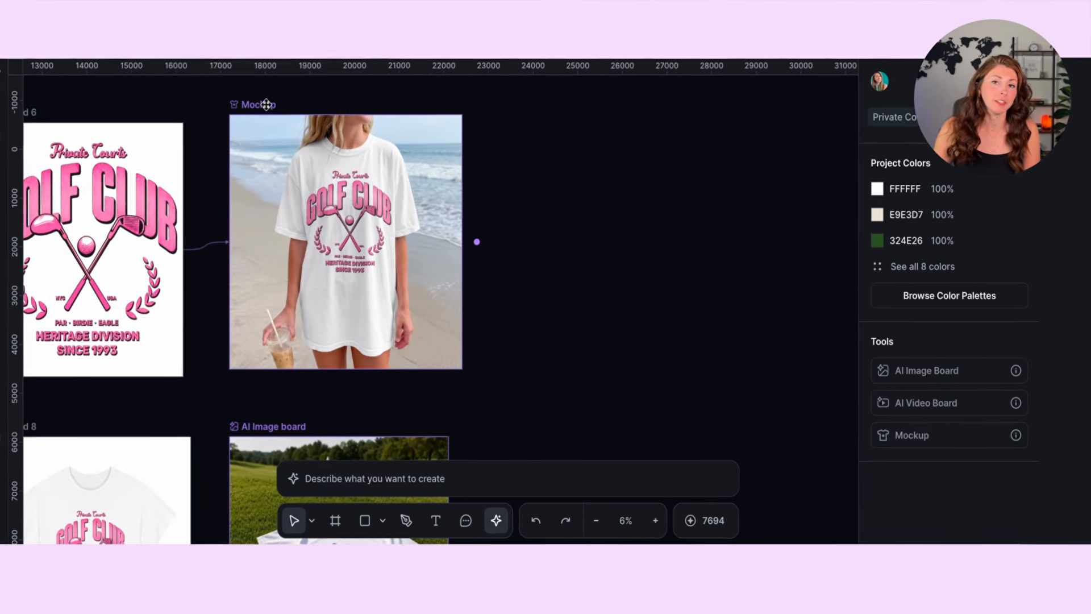
left_click(266, 104)
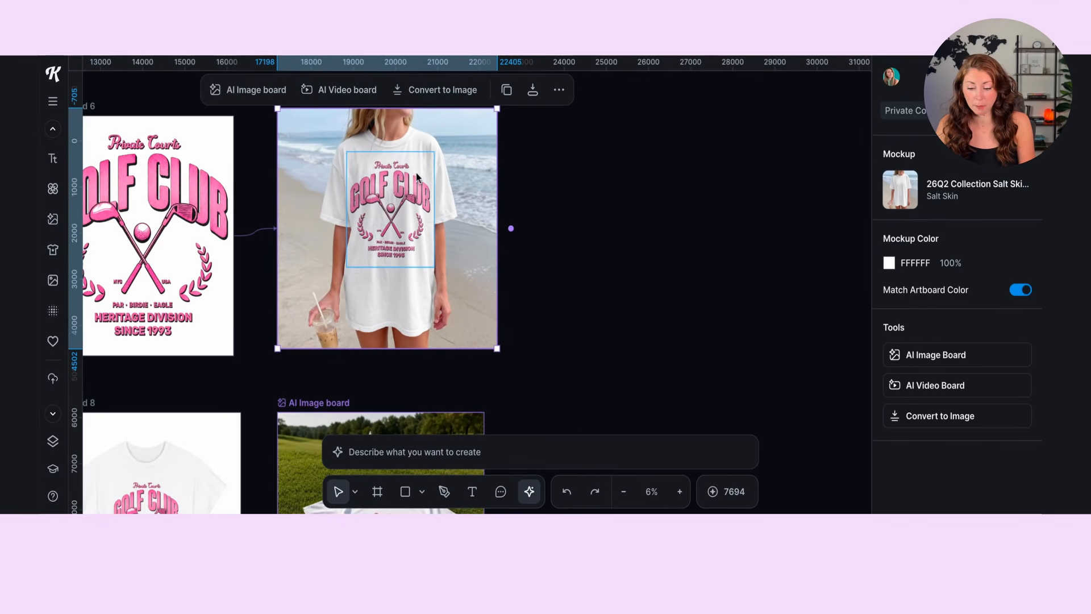
scroll(500, 299, "left", 2)
scroll(499, 299, "down", 3)
left_click(499, 299)
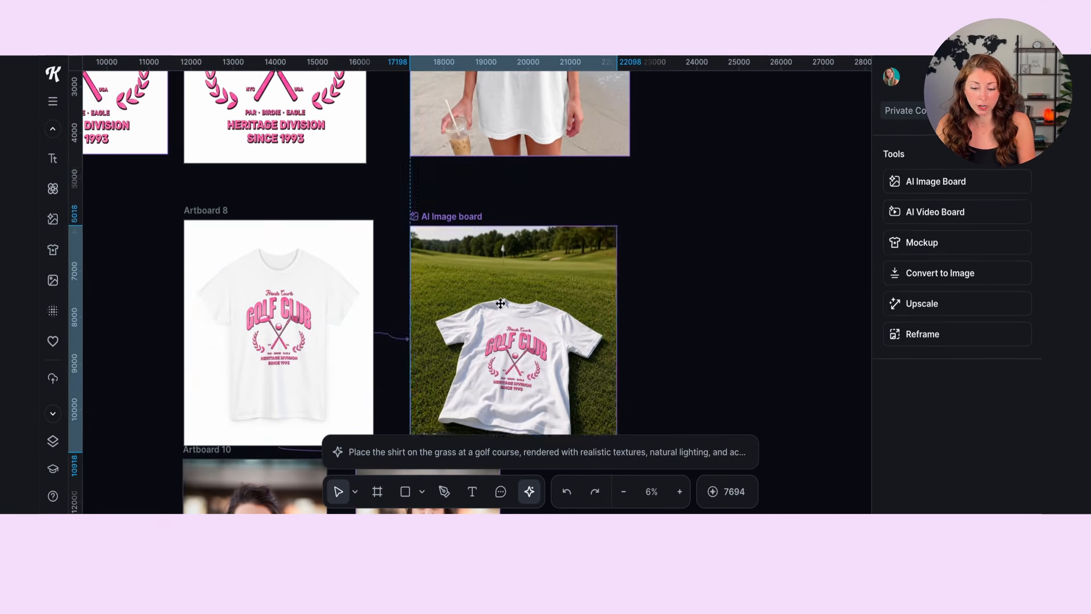
Step: Create an AI video board from the beach T-shirt mockup and set its aspect ratio to 9:16
scroll(495, 256, "up", 3)
scroll(494, 255, "left", 1)
left_click(491, 217)
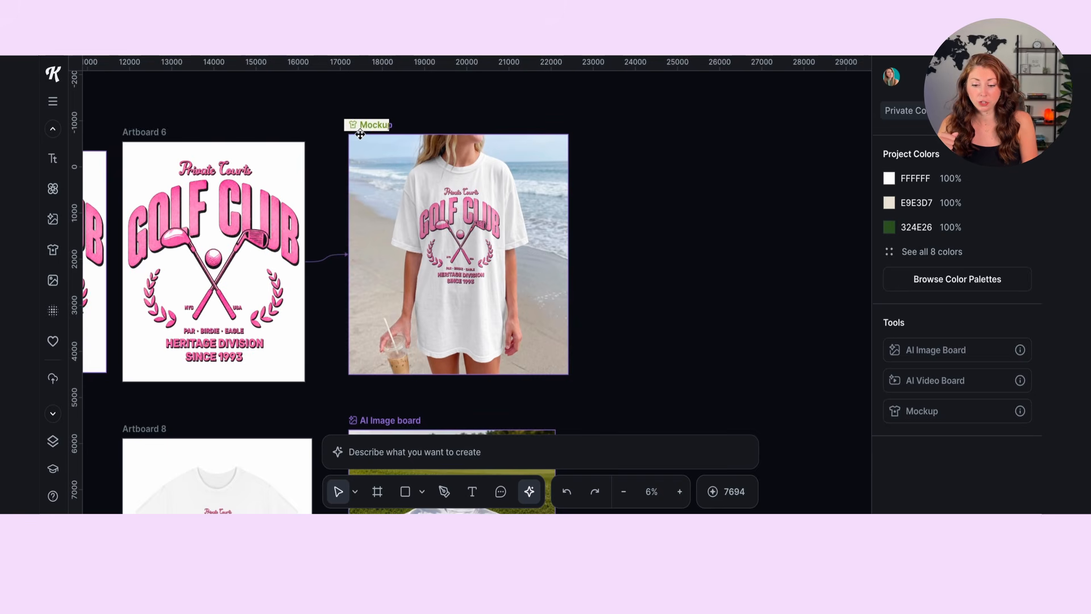
left_click(360, 134)
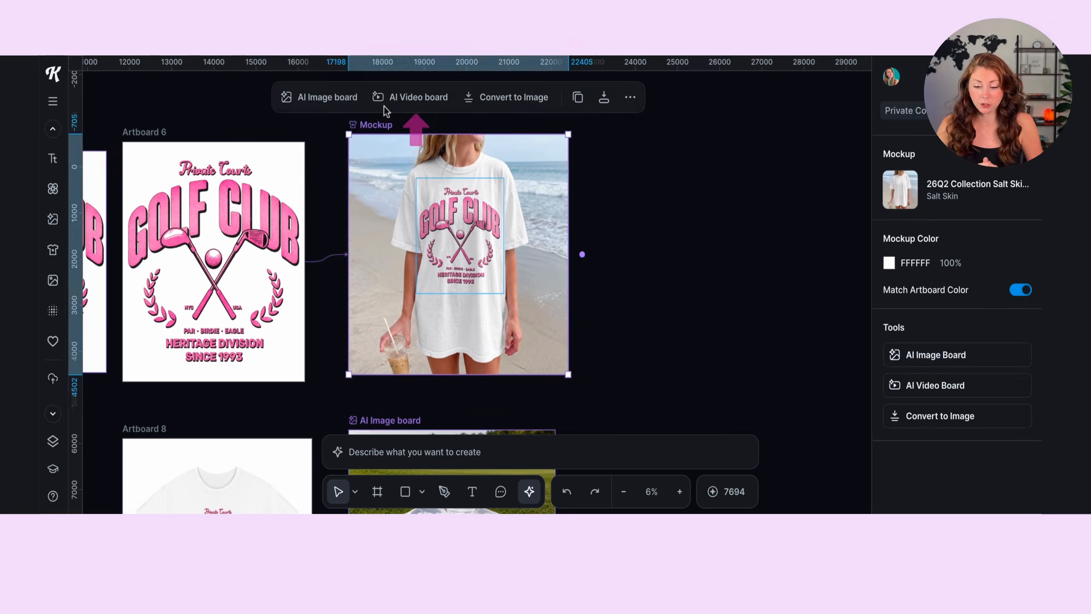
left_click(384, 107)
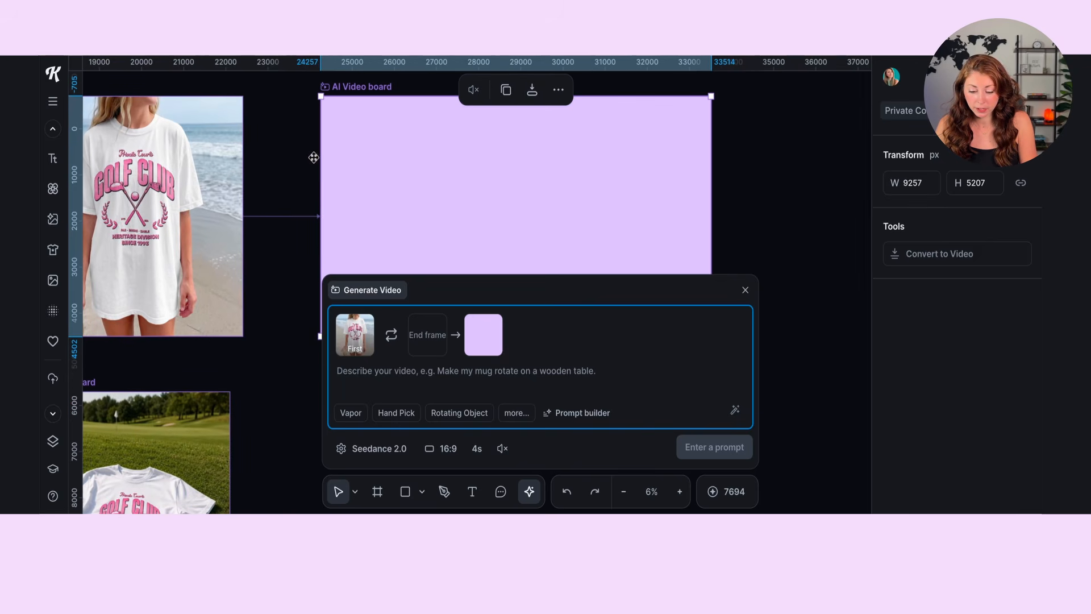
left_click(449, 449)
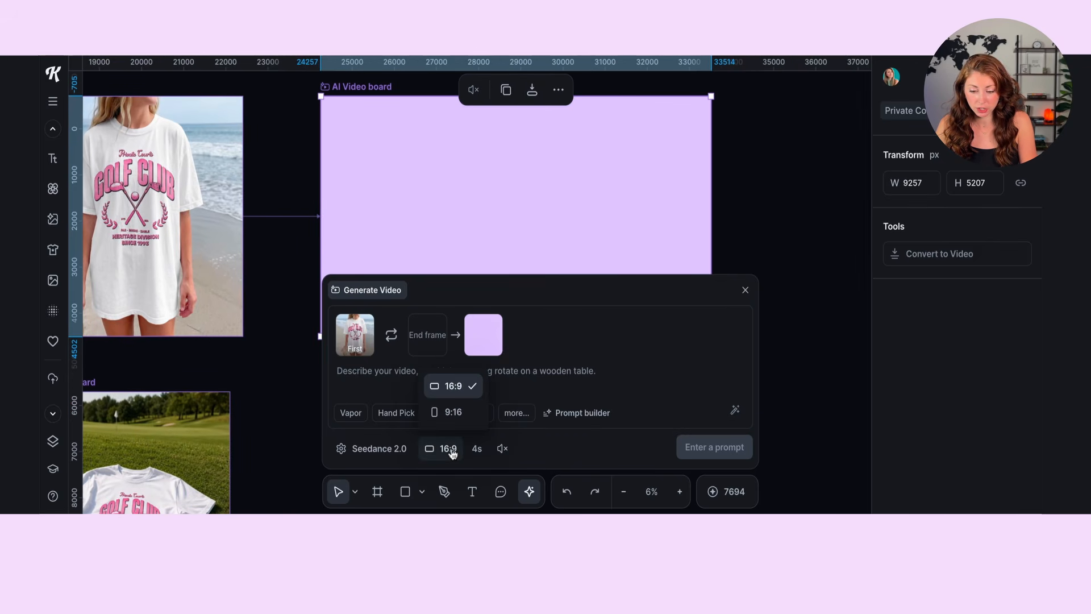
left_click(454, 413)
Step: Shrink the AI video board beside the beach mockup to about 2375 by 4222 px
scroll(690, 195, "down", 10)
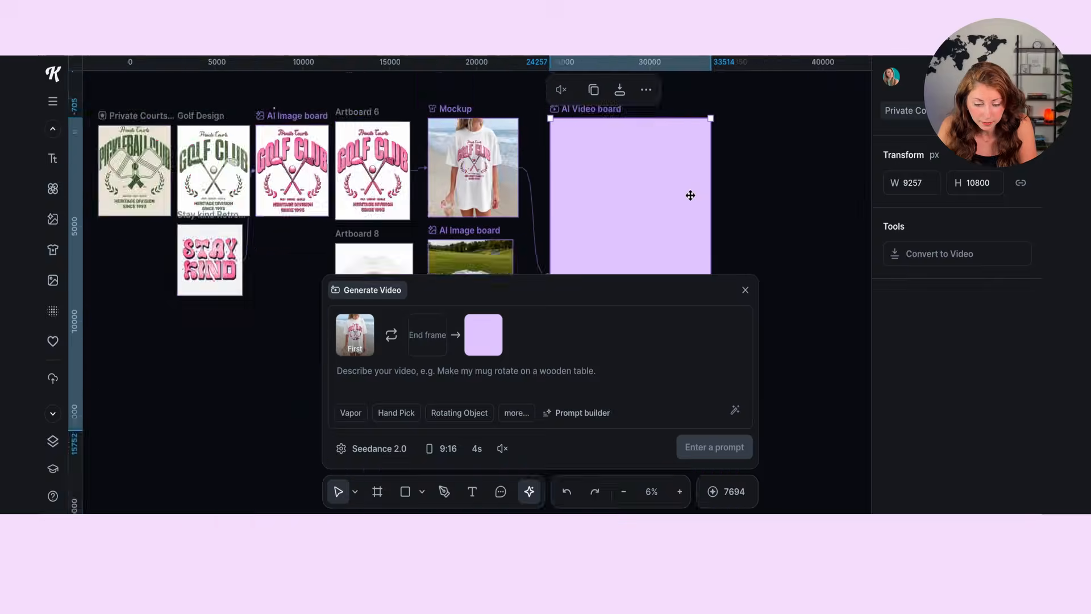
left_click_drag(697, 268, 647, 187)
scroll(647, 182, "up", 8)
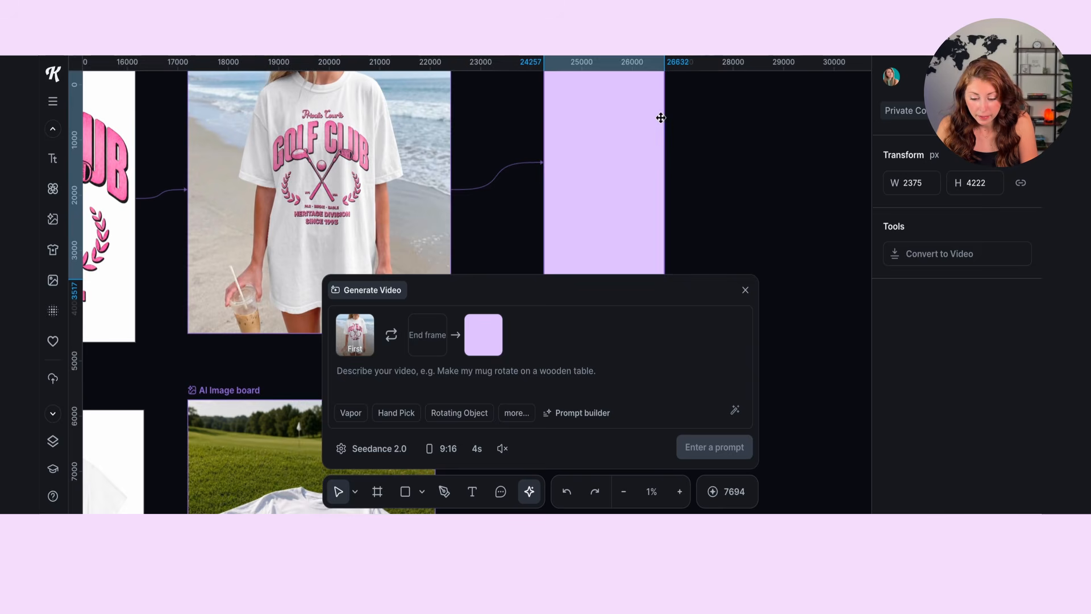
scroll(660, 117, "down", 4)
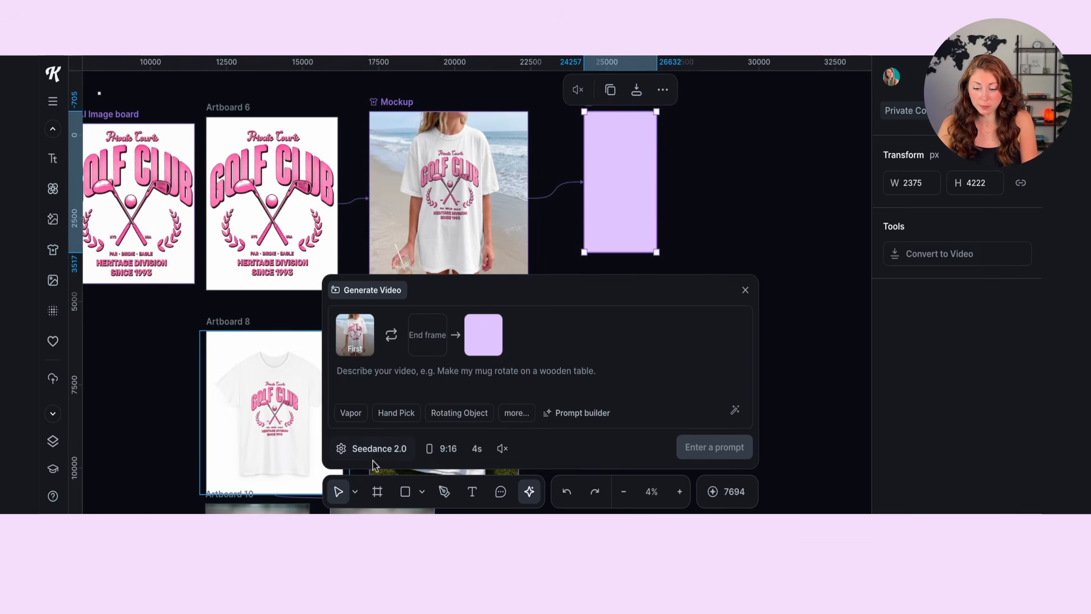
Step: Review the AI video models and the duration and audio options offered for the video board
left_click(380, 449)
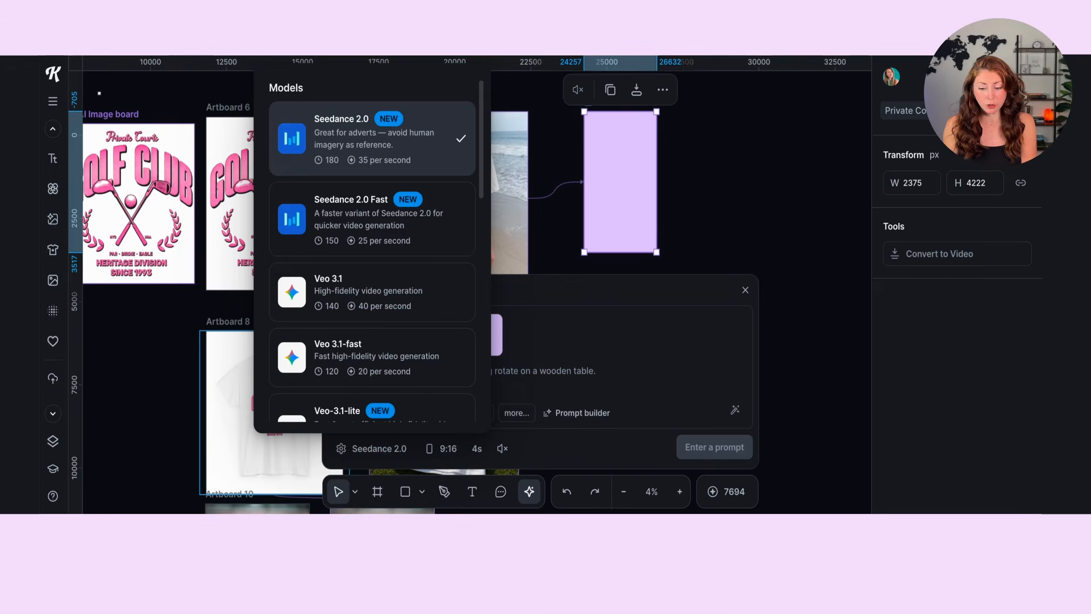
scroll(393, 206, "down", 10)
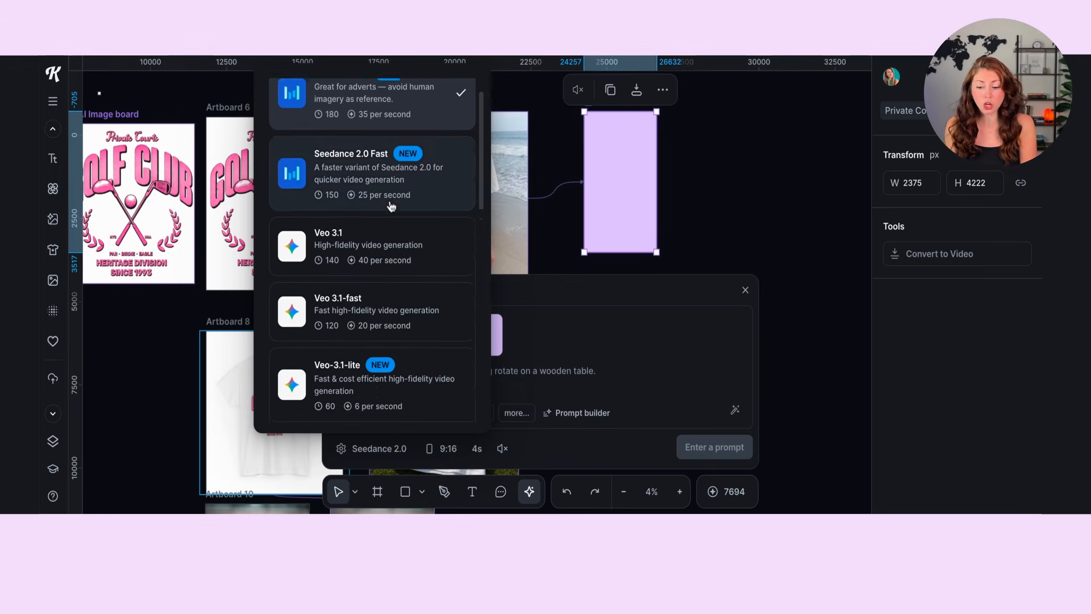
scroll(392, 205, "up", 8)
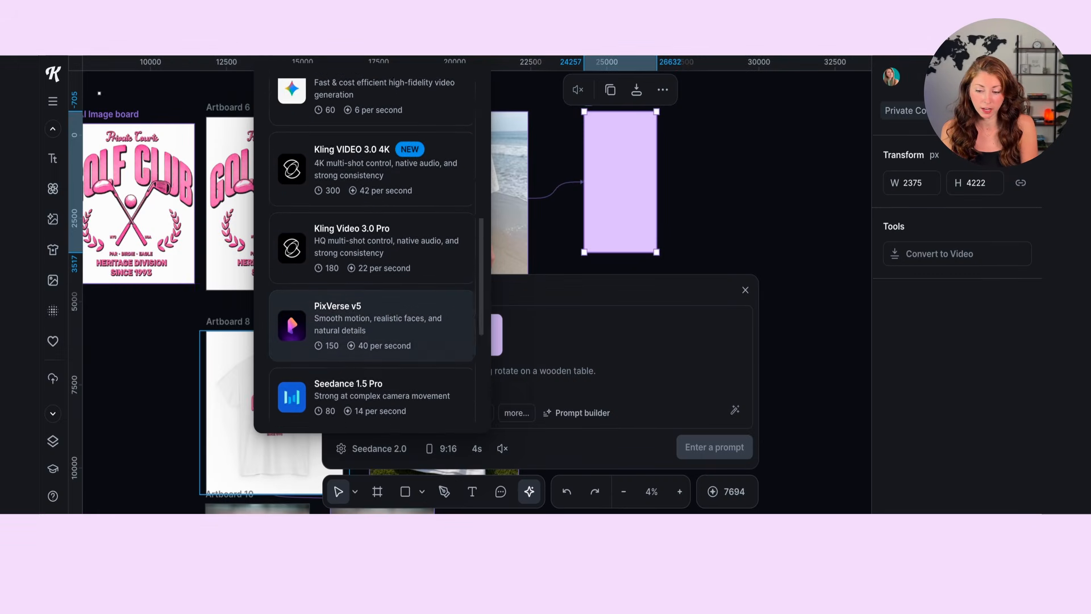
scroll(359, 148, "up", 3)
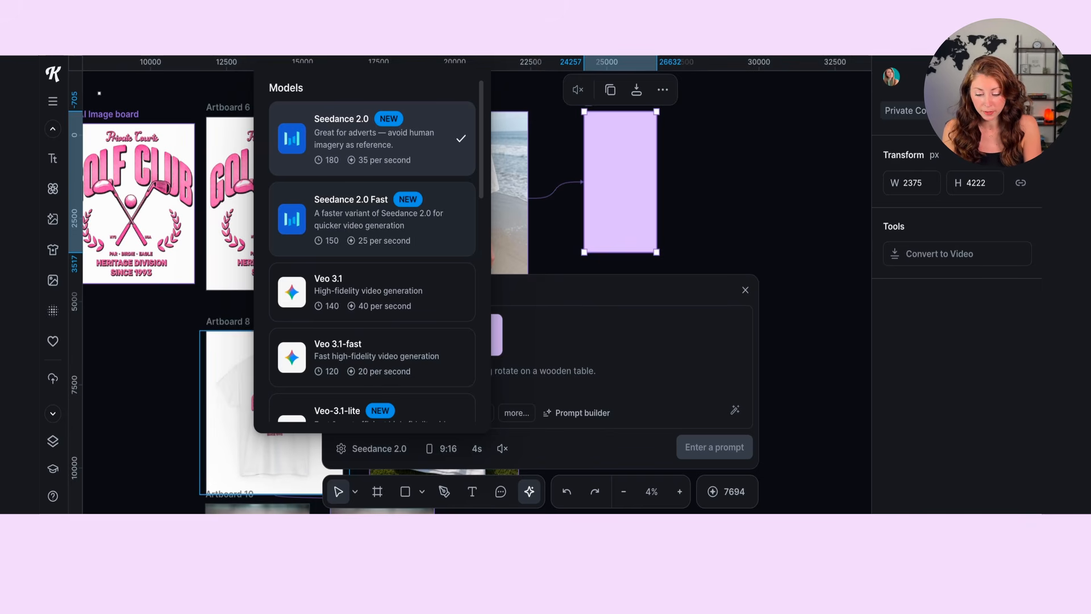
left_click(709, 262)
left_click(475, 450)
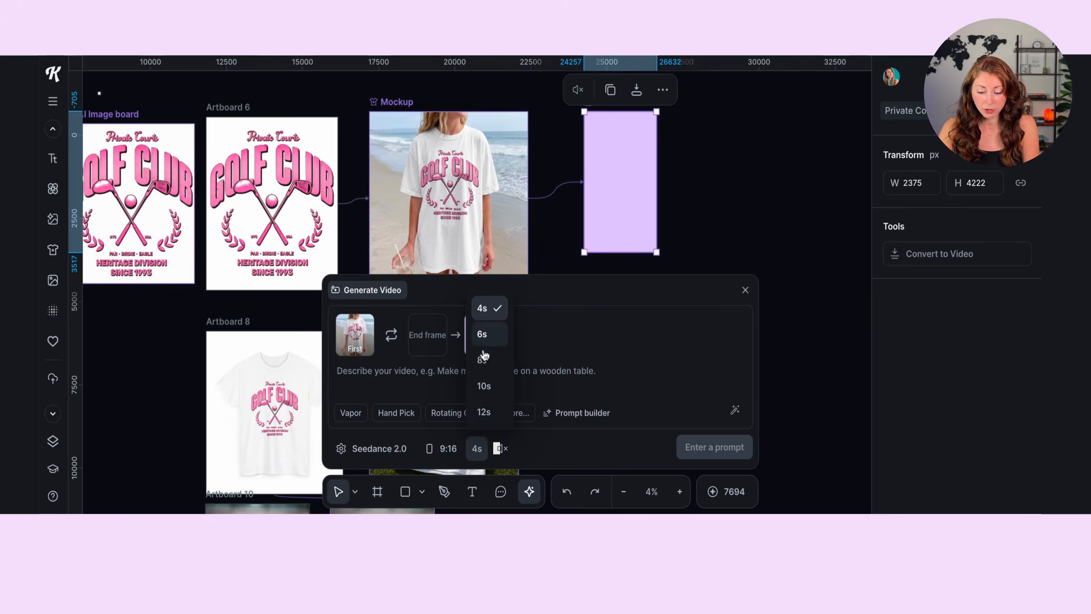
left_click(503, 449)
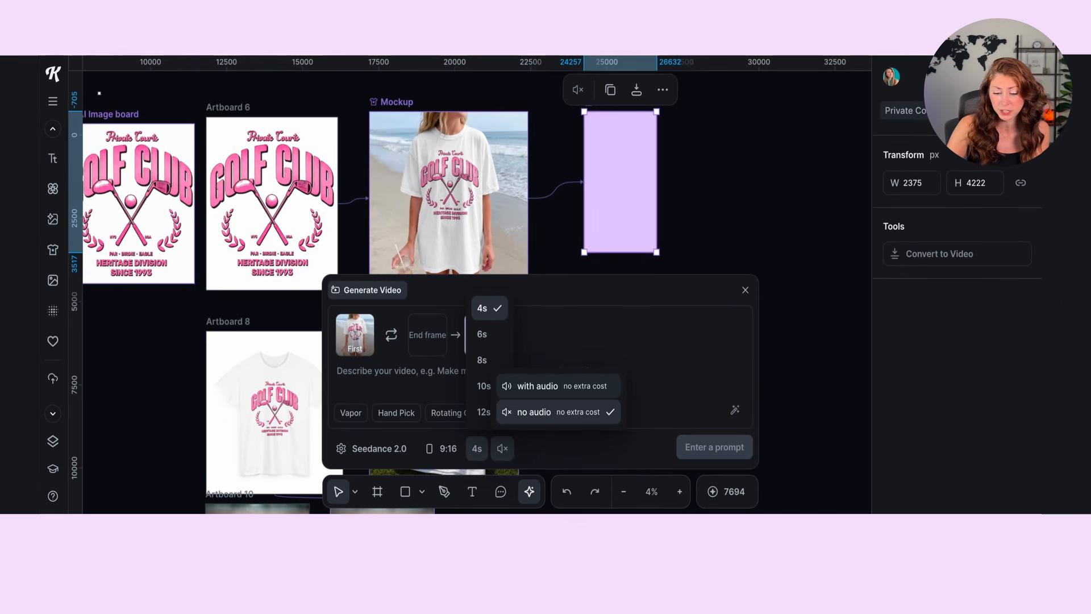
left_click(390, 364)
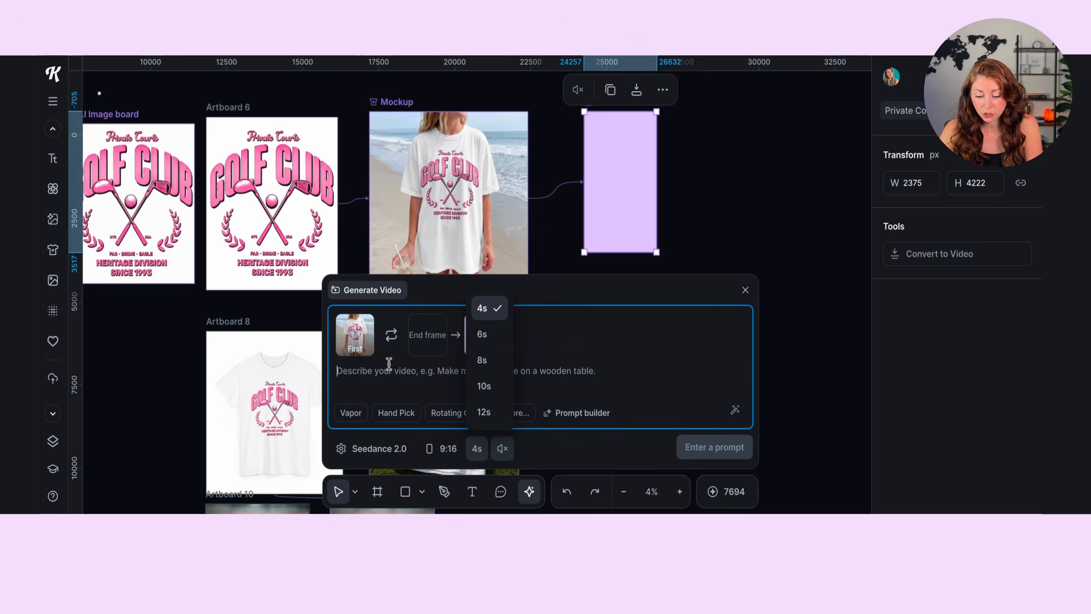
left_click(407, 370)
left_click(407, 371)
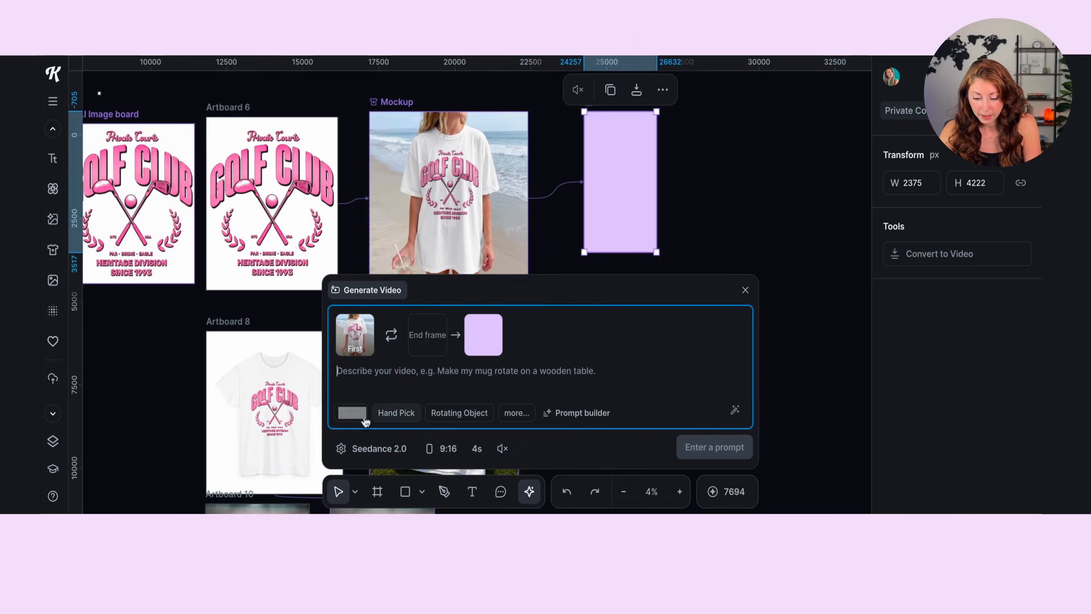
Step: Browse the full set of prompt presets for the video board
left_click(517, 413)
scroll(522, 276, "down", 1)
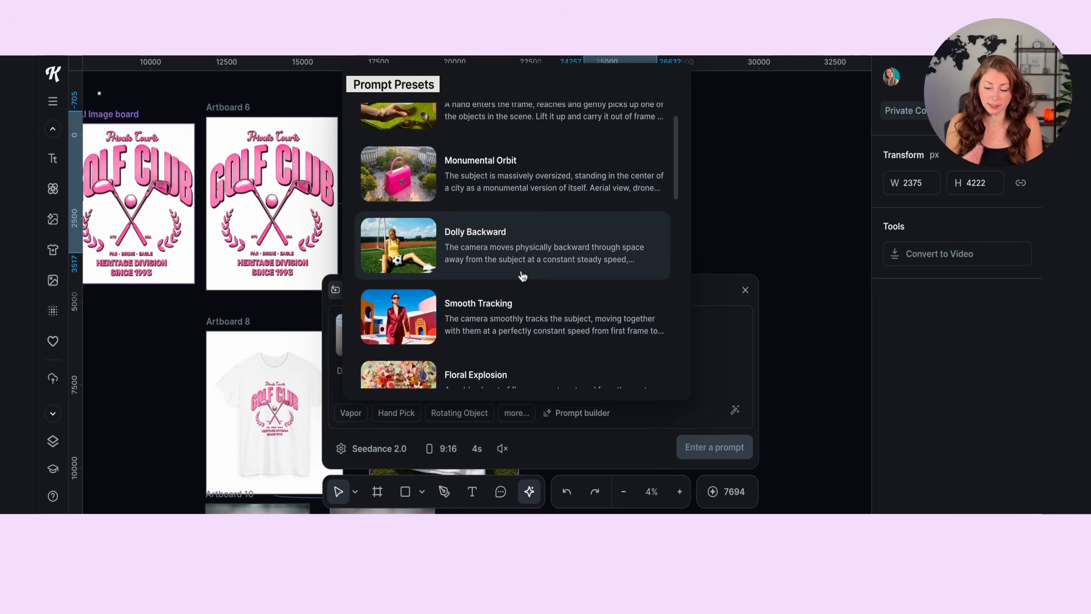
scroll(514, 339, "down", 2)
left_click(728, 359)
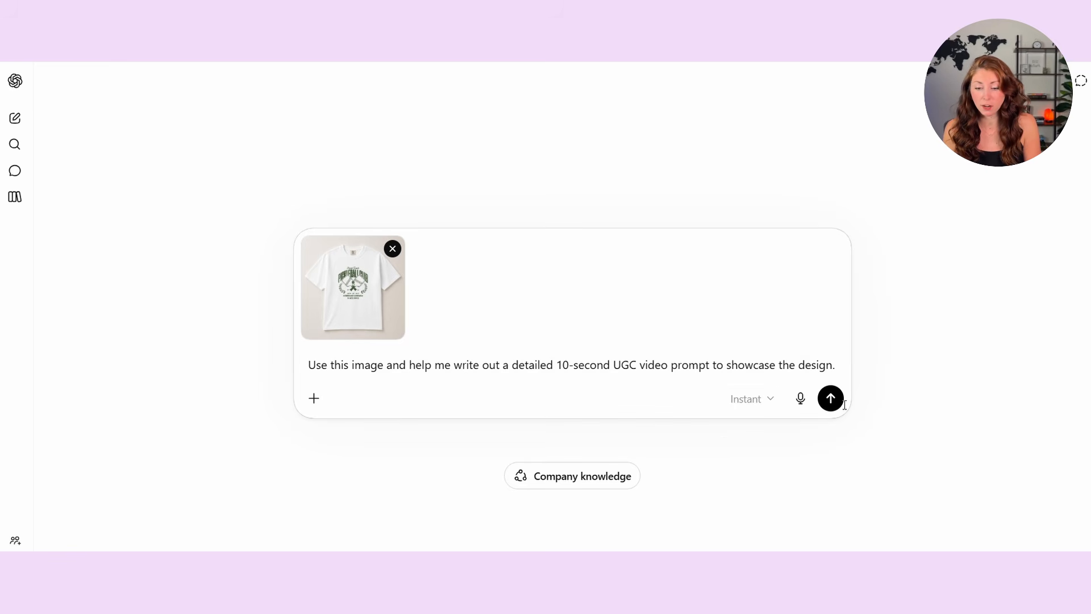
Step: Switch to ChatGPT and submit the T-shirt image with the request for a detailed 10-second UGC video prompt to showcase the design
left_click(831, 398)
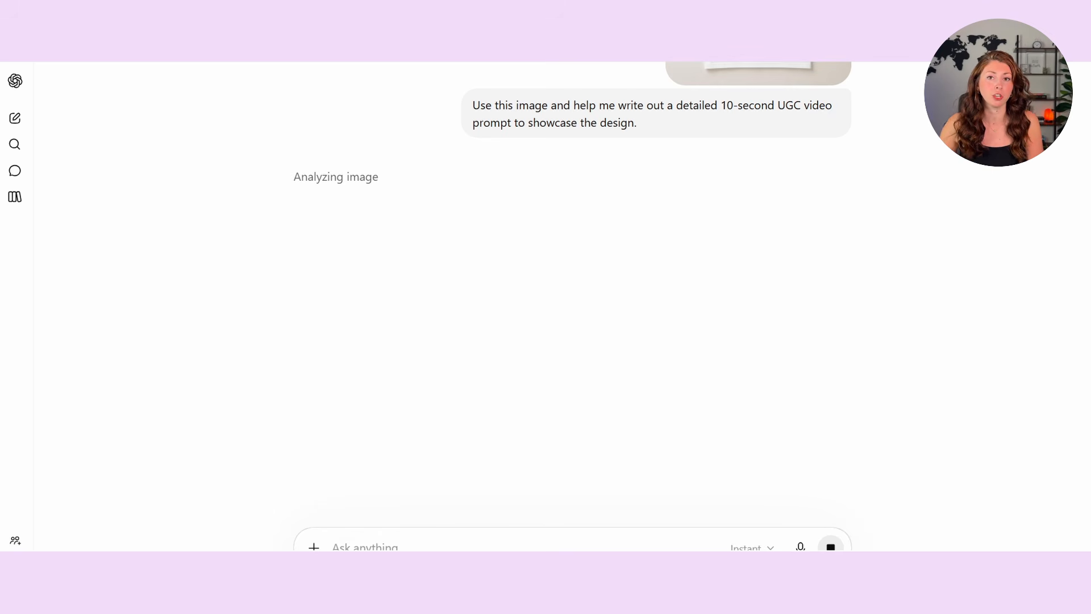
middle_click(1069, 452)
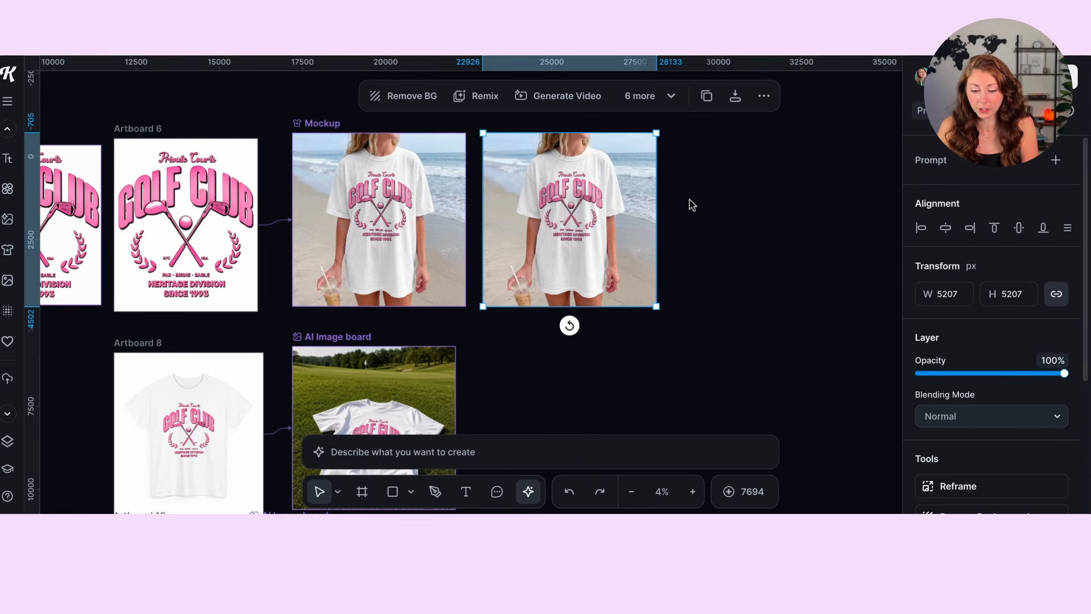
Step: Space the converted beach shirt image away from its mockup and move the mockup closer to Artboard 6
left_click_drag(538, 161, 546, 161)
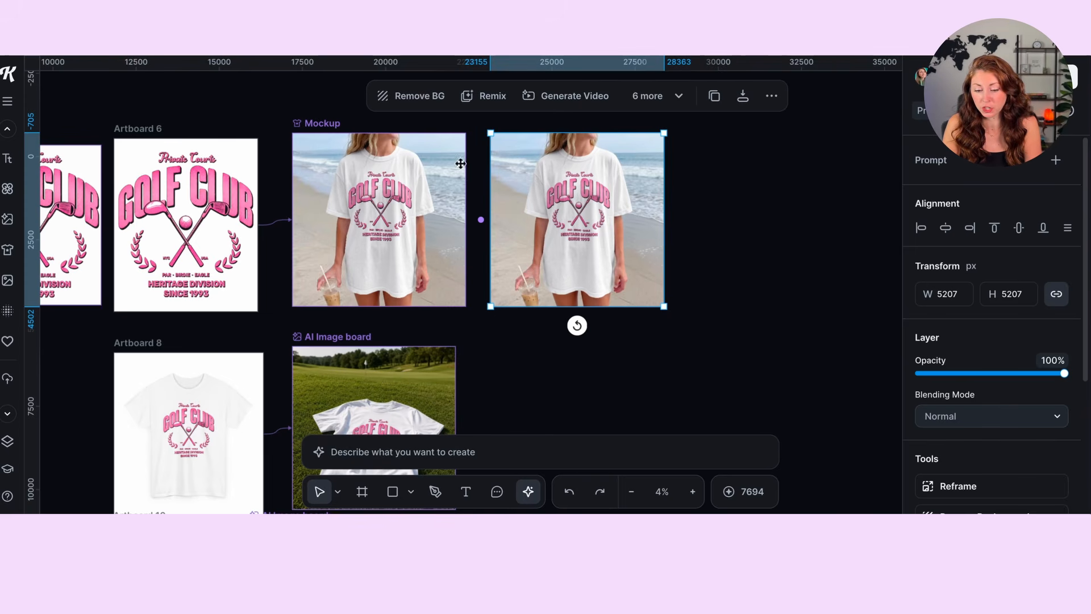
left_click(325, 121)
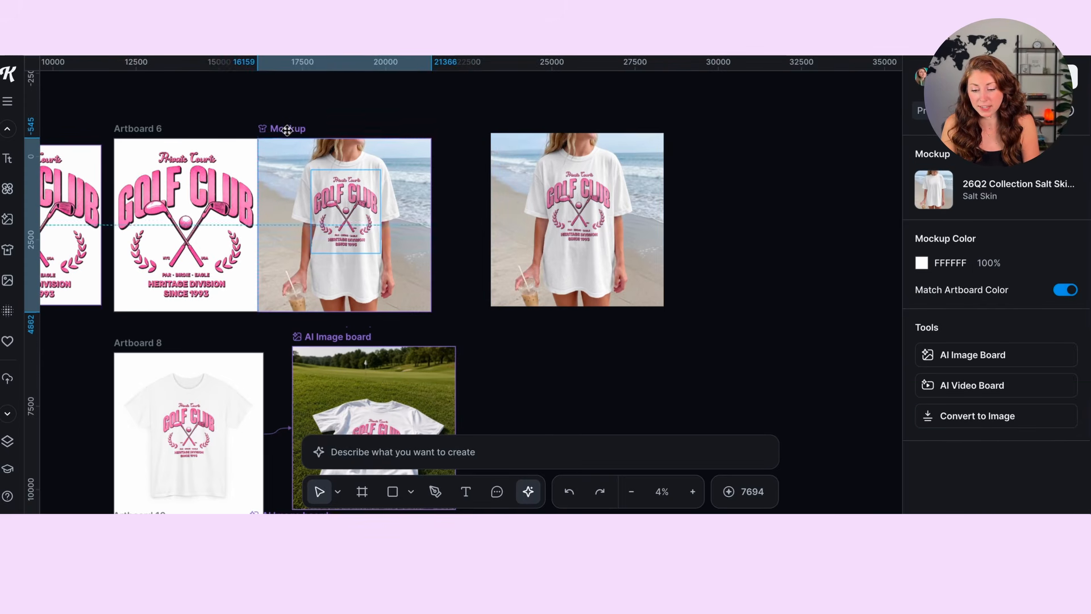
key("shift+2")
scroll(301, 124, "down", 5)
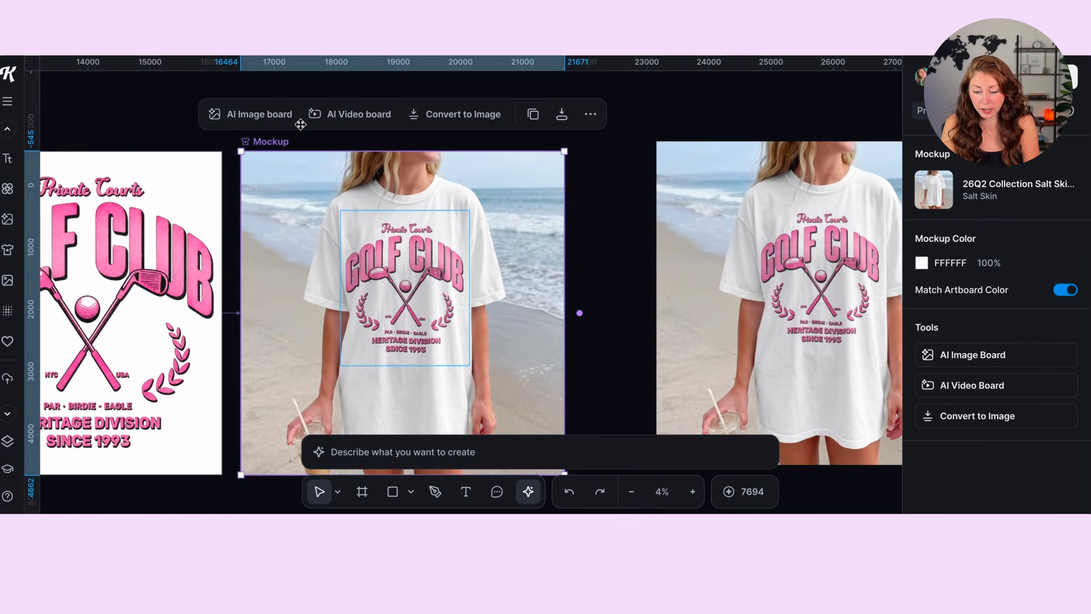
scroll(833, 221, "down", 2)
scroll(833, 221, "right", 1)
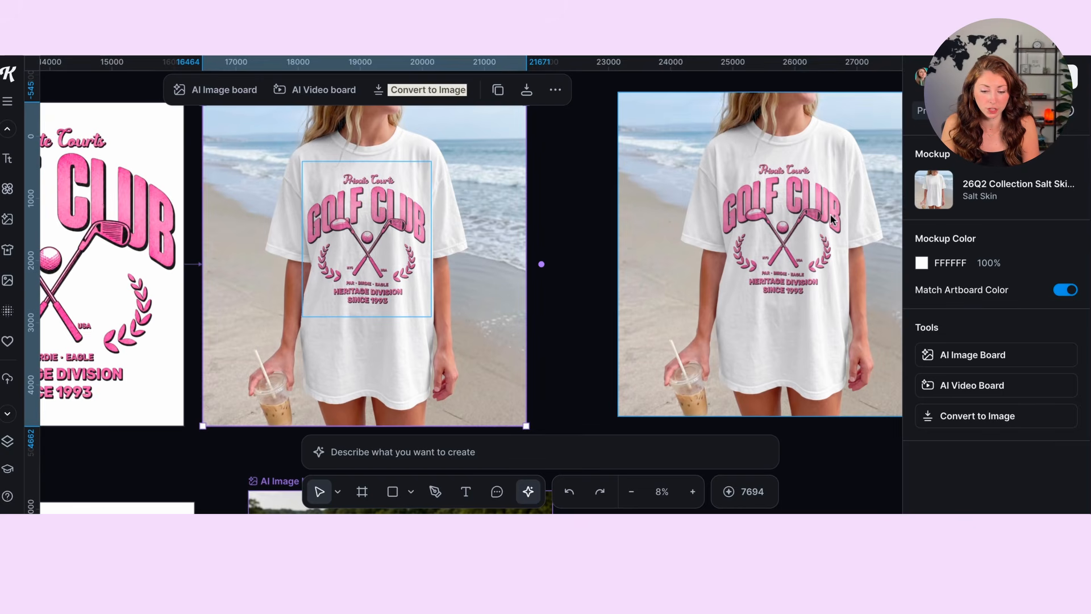
Step: Draw an artboard of about 5238 by 5204 px around the converted beach shirt image
scroll(831, 216, "right", 3)
scroll(830, 216, "down", 2)
scroll(830, 216, "left", 1)
scroll(831, 216, "up", 1)
key("a")
mouse_move(552, 133)
left_mouse_down()
mouse_move(757, 369)
mouse_move(801, 381)
left_mouse_up()
left_click(856, 281)
Step: Attach the beach shirt image in Artboard 12 to the chat with Use in Chat
left_click(745, 261)
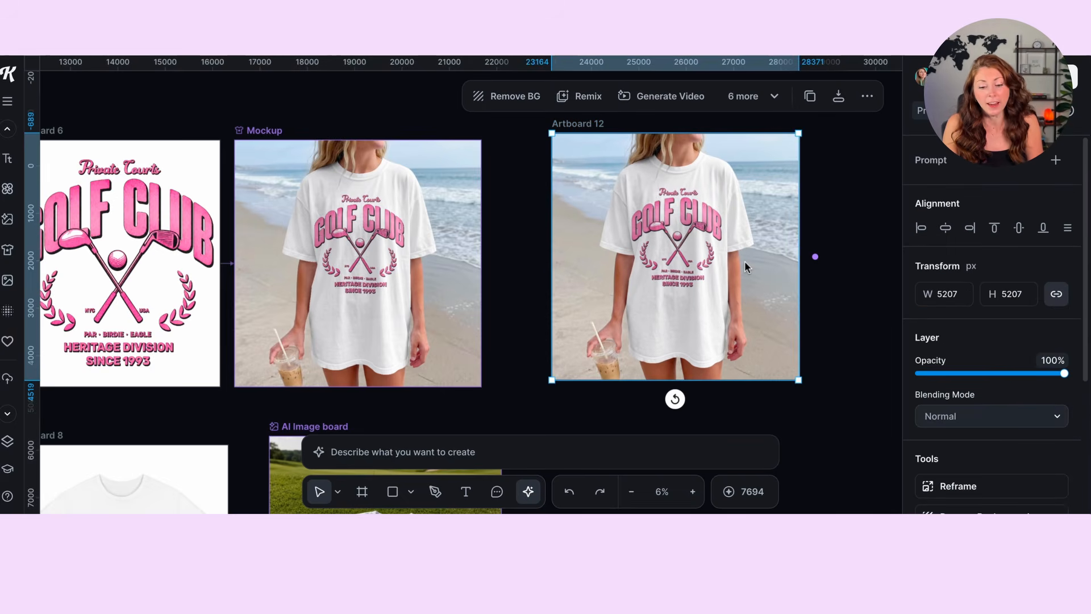
right_click(744, 261)
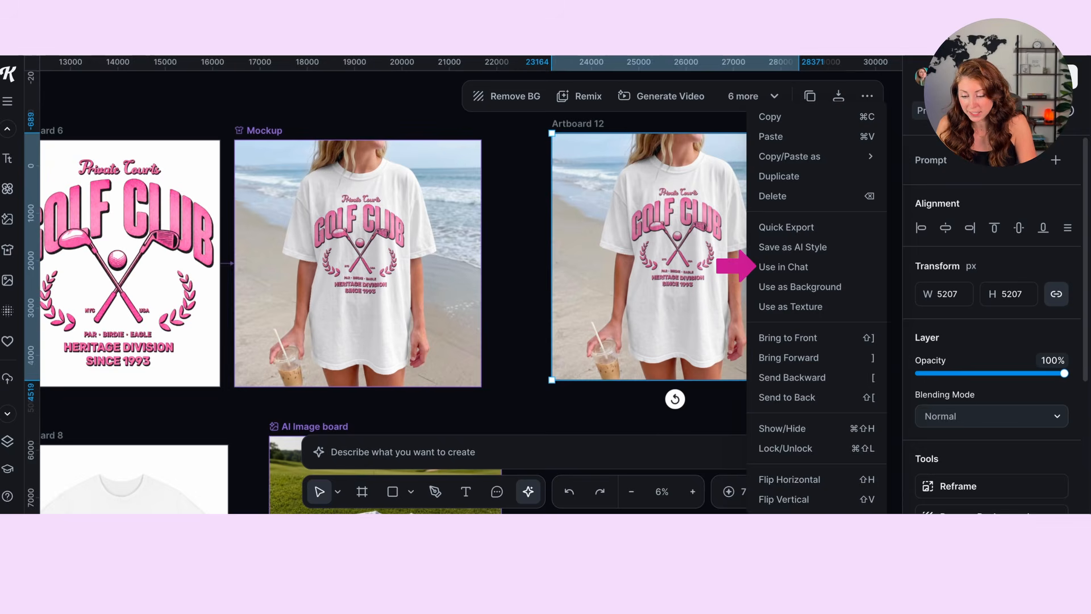
left_click(783, 267)
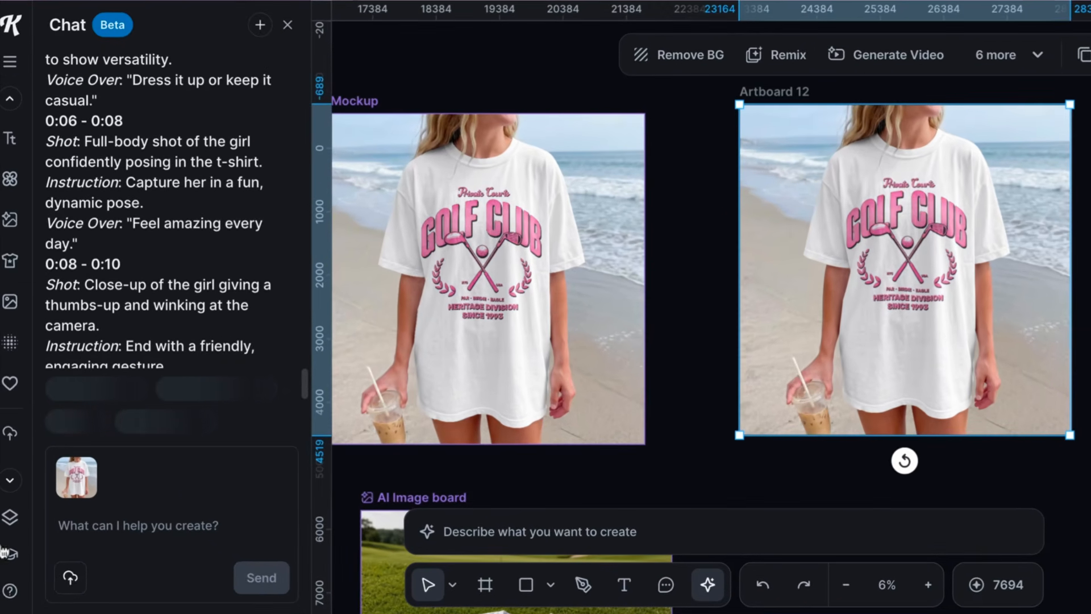
Step: Send the chat request "using this image, help me write out a detailed 10 second UGC video to showcase the design"
scroll(16, 423, "down", 2)
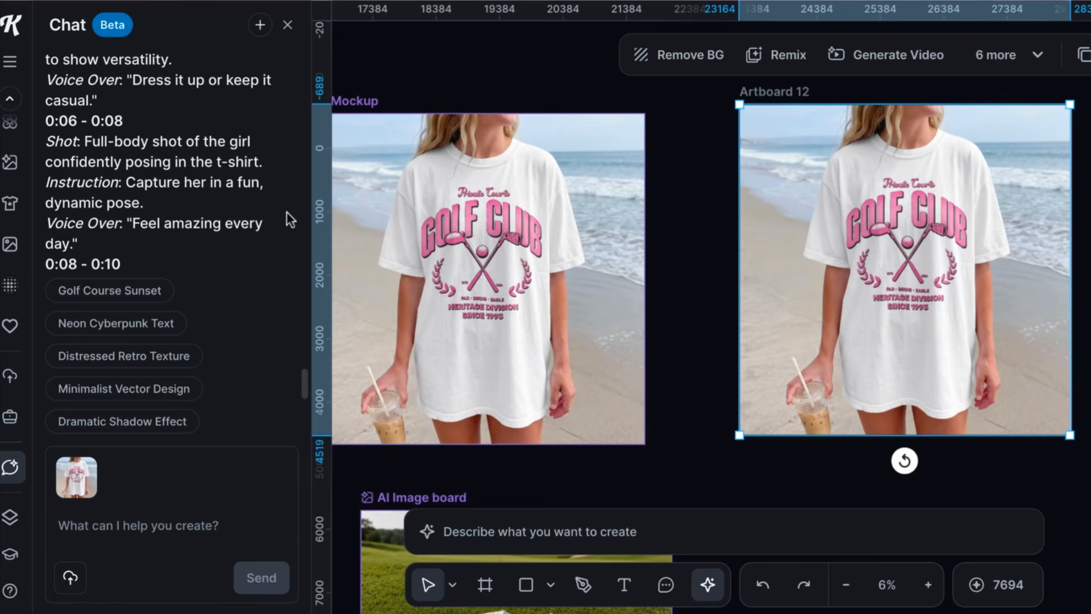
left_click(165, 527)
type("using this image, help me write out a dw")
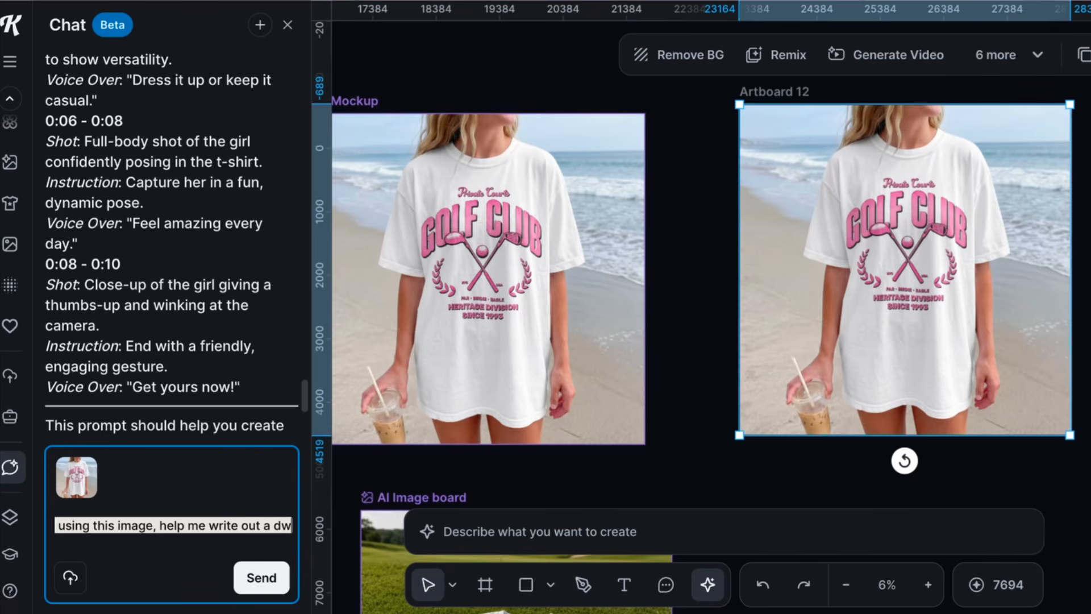
type("etailed 10 second UGC v")
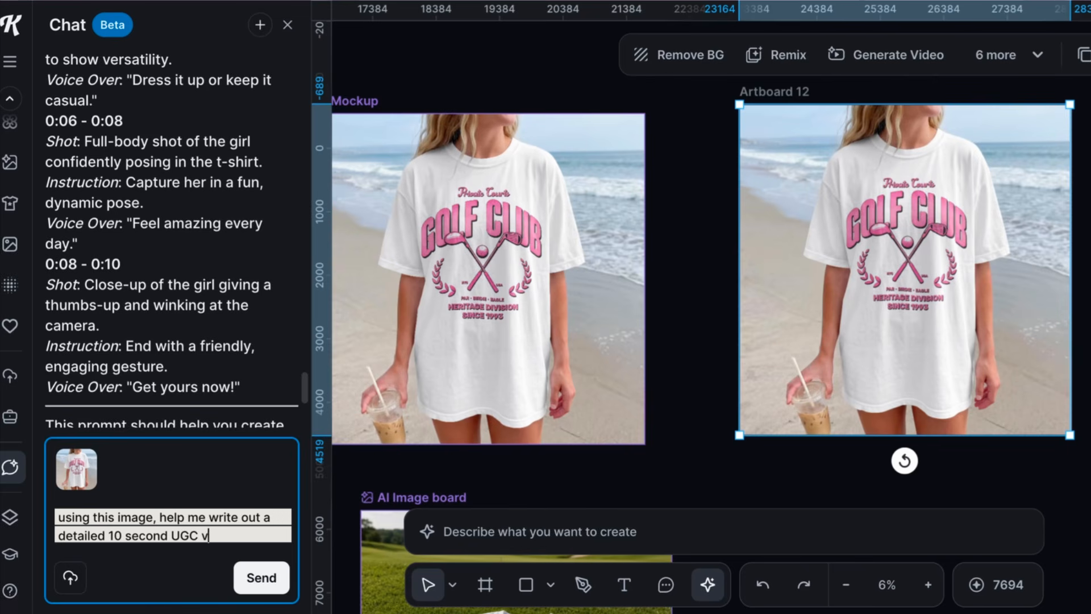
type("ase the s")
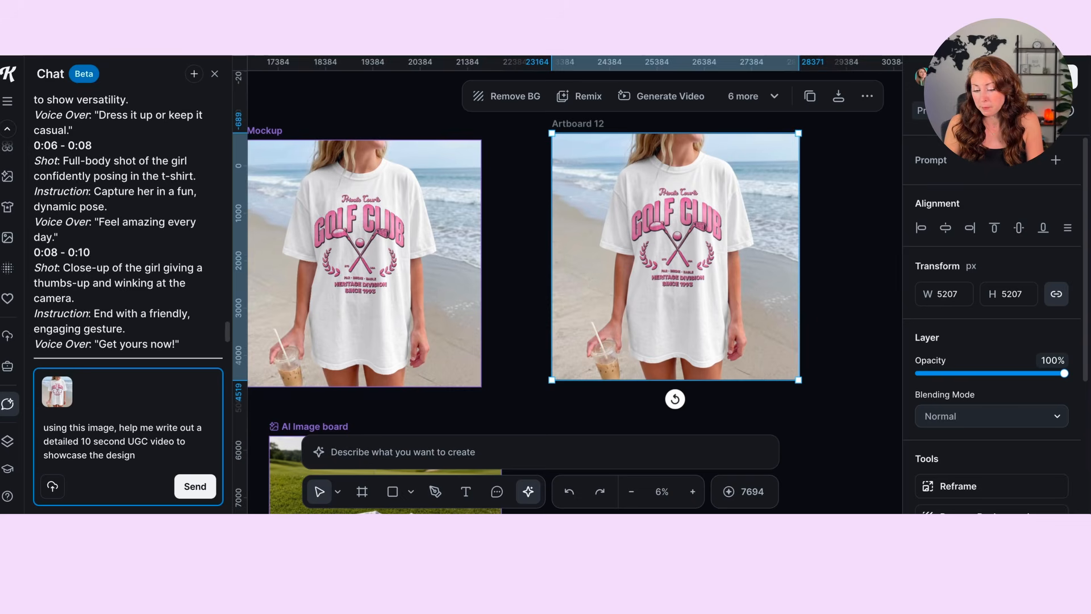
key("Return")
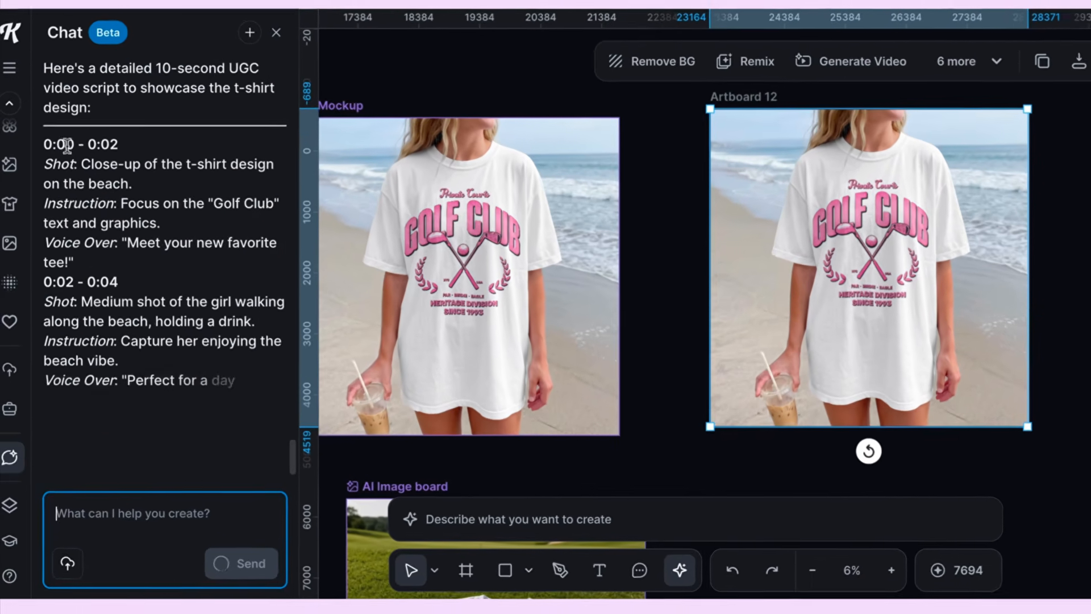
Step: Select the whole generated UGC video script in the chat, starting from its 0:00 - 0:02 shot
left_click_drag(35, 160, 100, 191)
scroll(171, 256, "down", 10)
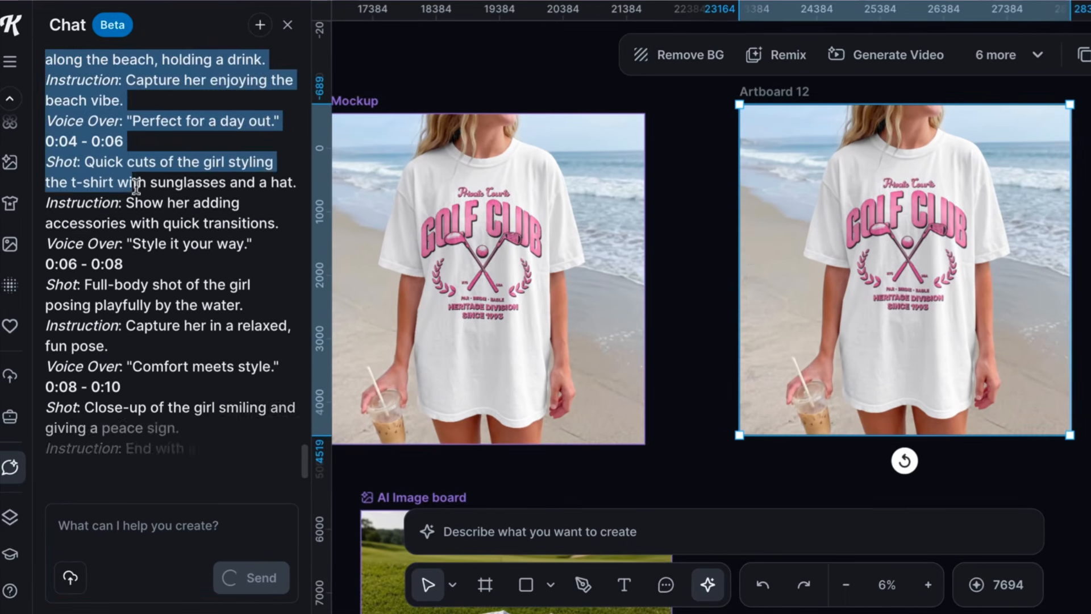
left_click_drag(251, 223, 46, 76)
scroll(87, 176, "up", 8)
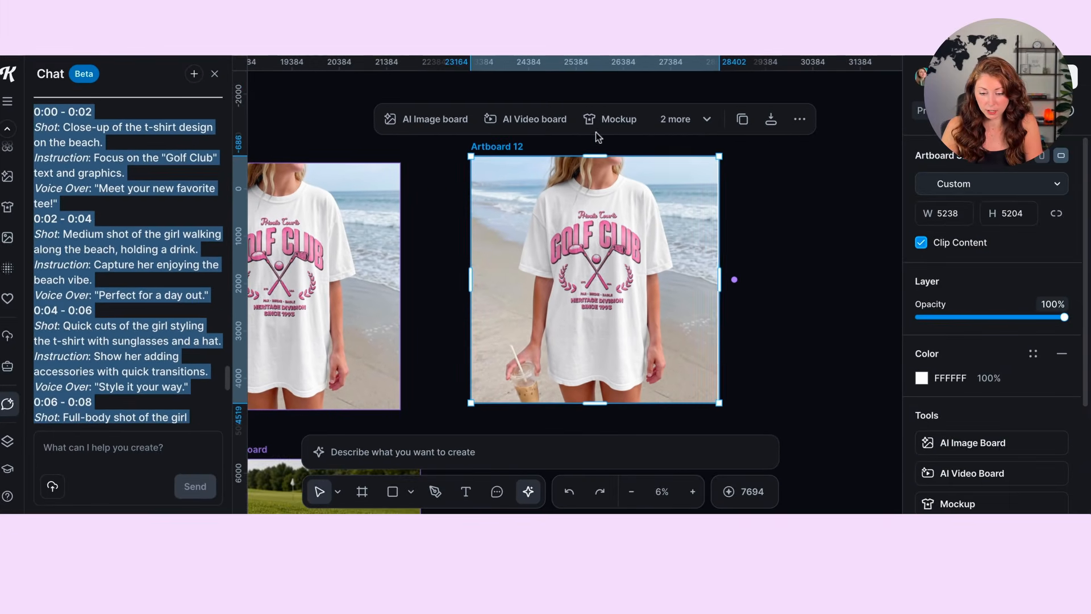
Step: Create an AI video board from Artboard 12 with a 9:16 ratio, 10s duration and audio turned on, using Seedance 2.0
left_click(535, 119)
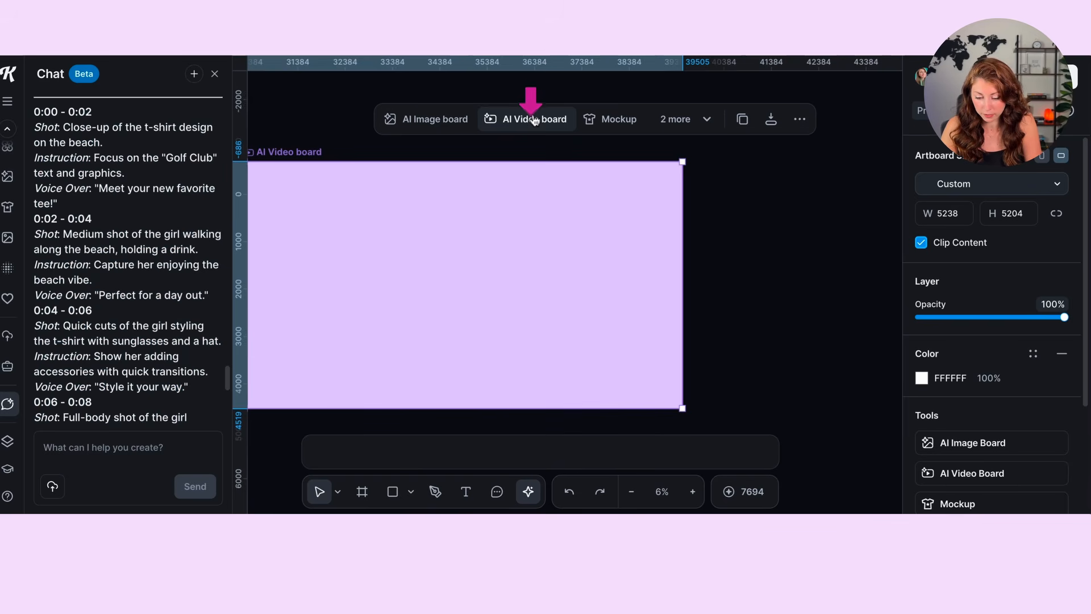
left_click(435, 448)
left_click(444, 410)
left_click(471, 448)
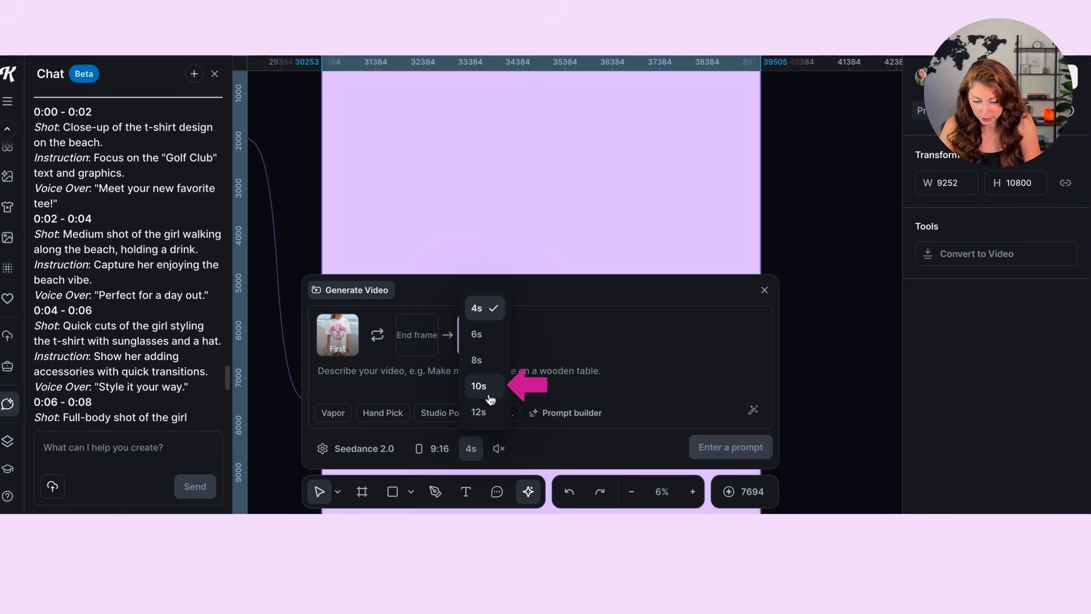
left_click(479, 386)
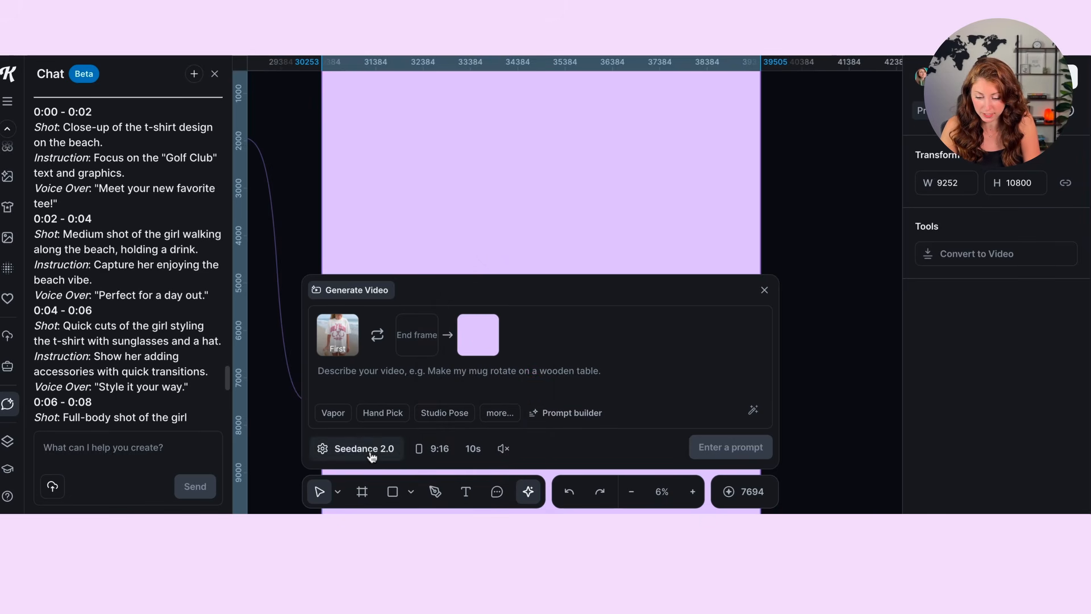
left_click_drag(386, 458, 379, 457)
left_click(503, 448)
Step: Paste the copied UGC video script as the video prompt, check it from the 0:00 - 0:02 shot, and generate the video
left_click_drag(519, 386, 559, 390)
left_click(560, 390)
key("ctrl+v")
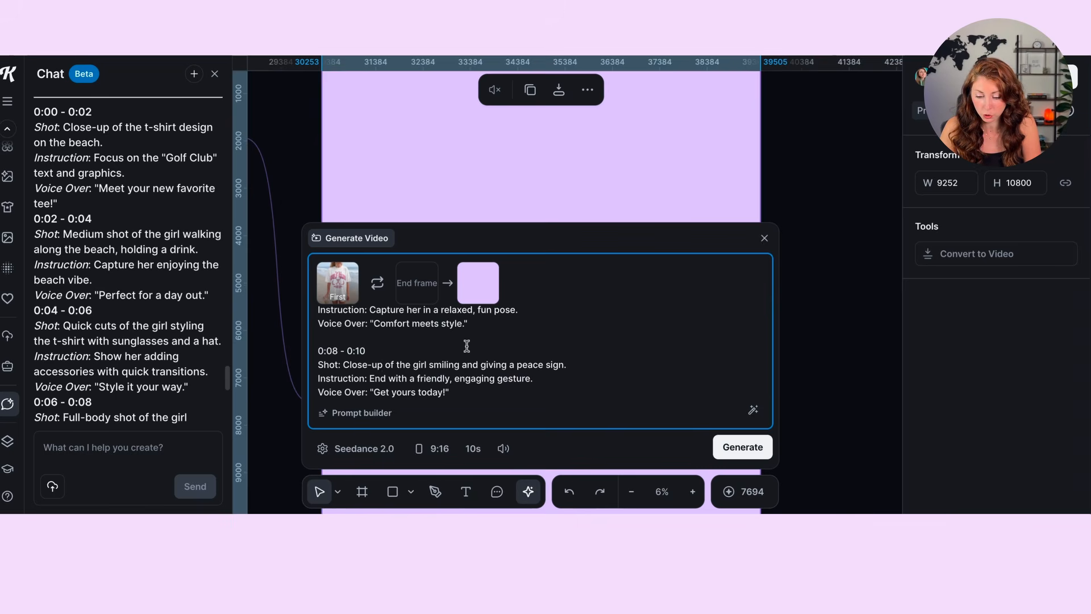
scroll(447, 372, "up", 10)
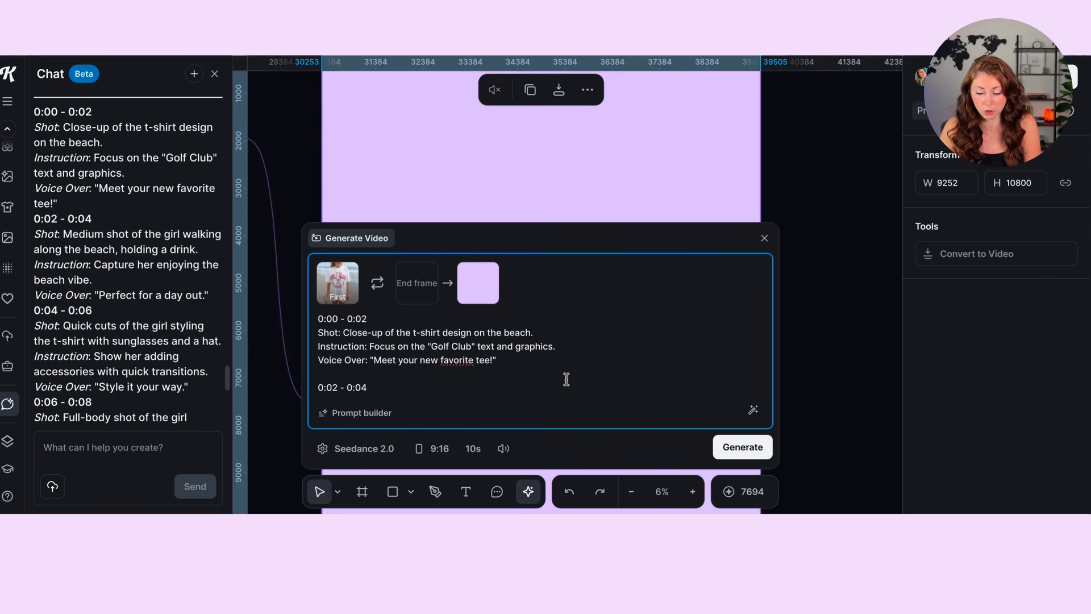
left_click(733, 444)
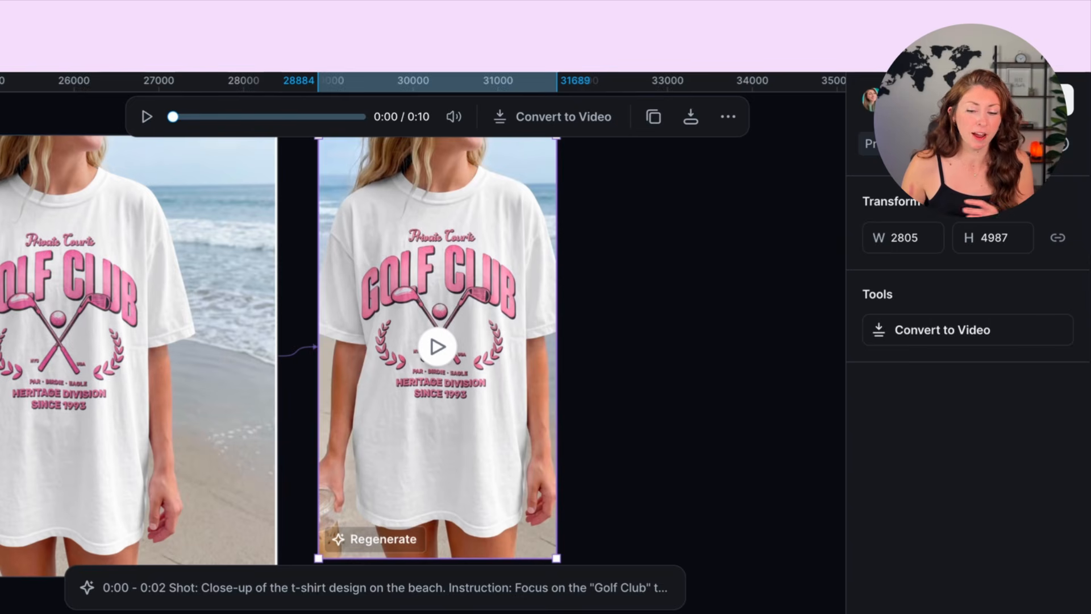
Step: Check the per-second credit costs of the video models for the generated beach shirt video and close the generation settings
left_click(270, 587)
left_click(122, 583)
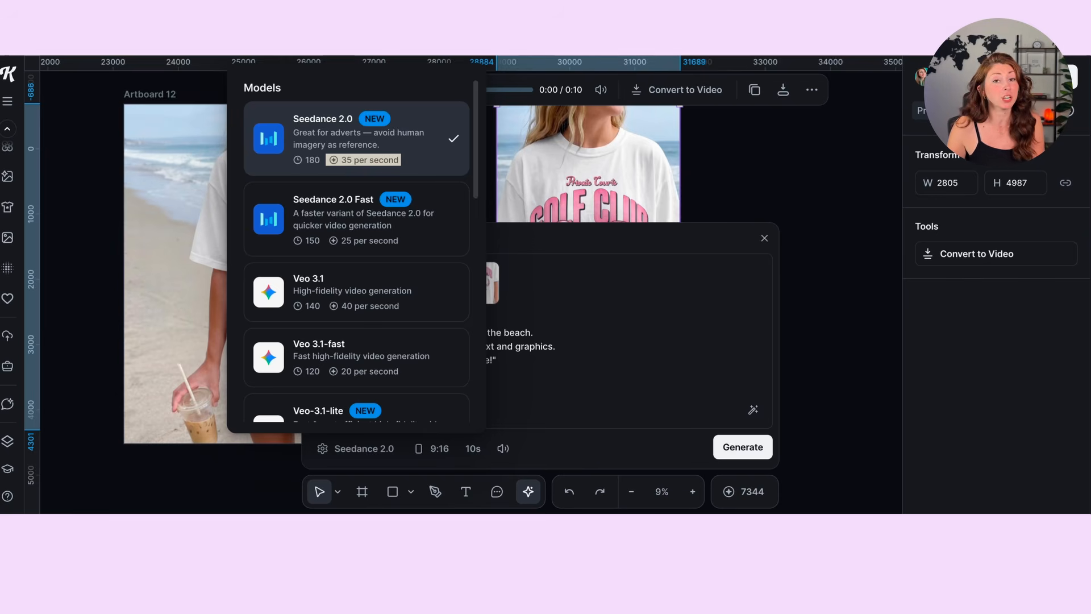
left_click(820, 154)
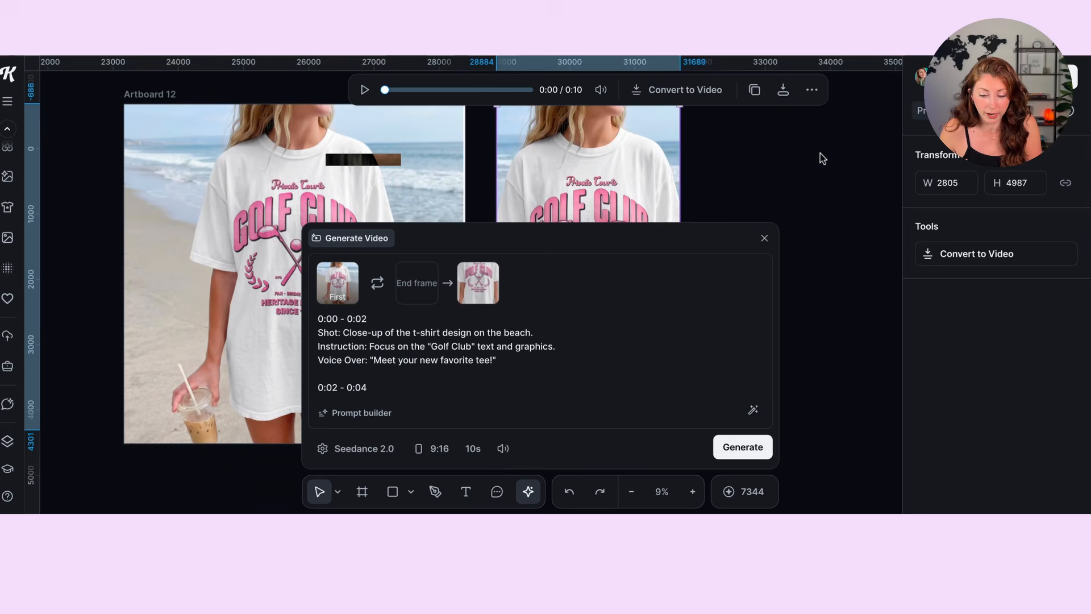
left_click(764, 238)
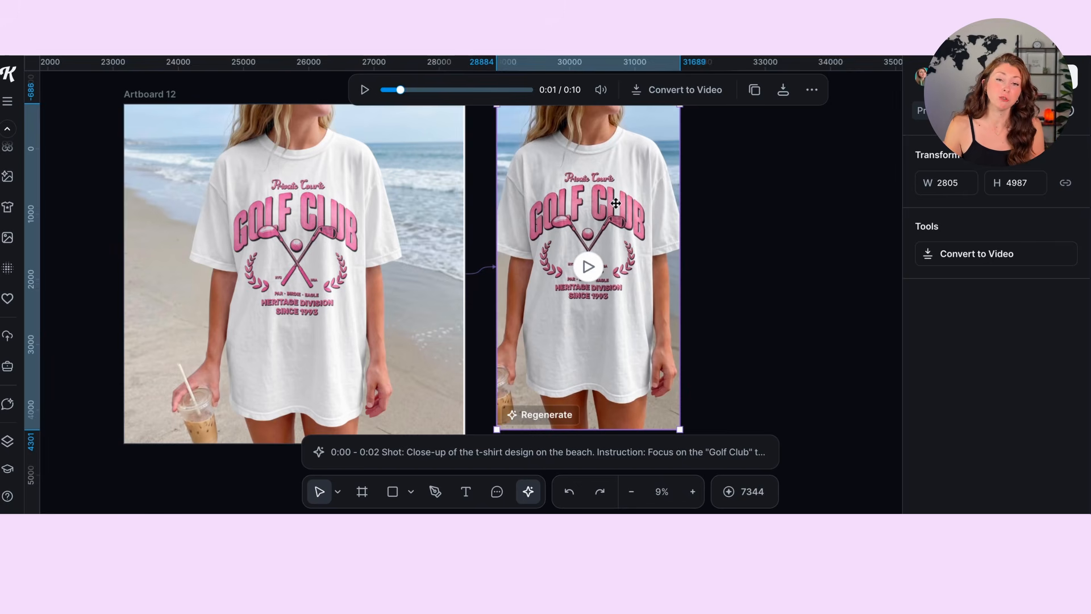
scroll(622, 195, "up", 5)
scroll(606, 175, "down", 2)
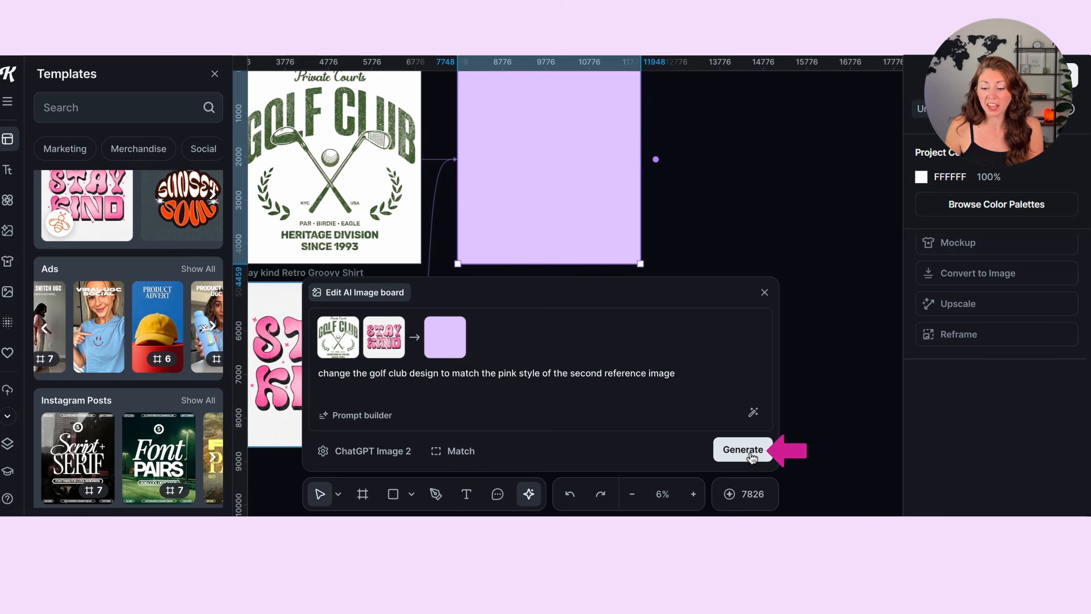
Step: Generate the golf club design restyled to match the pink style of the second reference image with ChatGPT Image 2
left_click(743, 449)
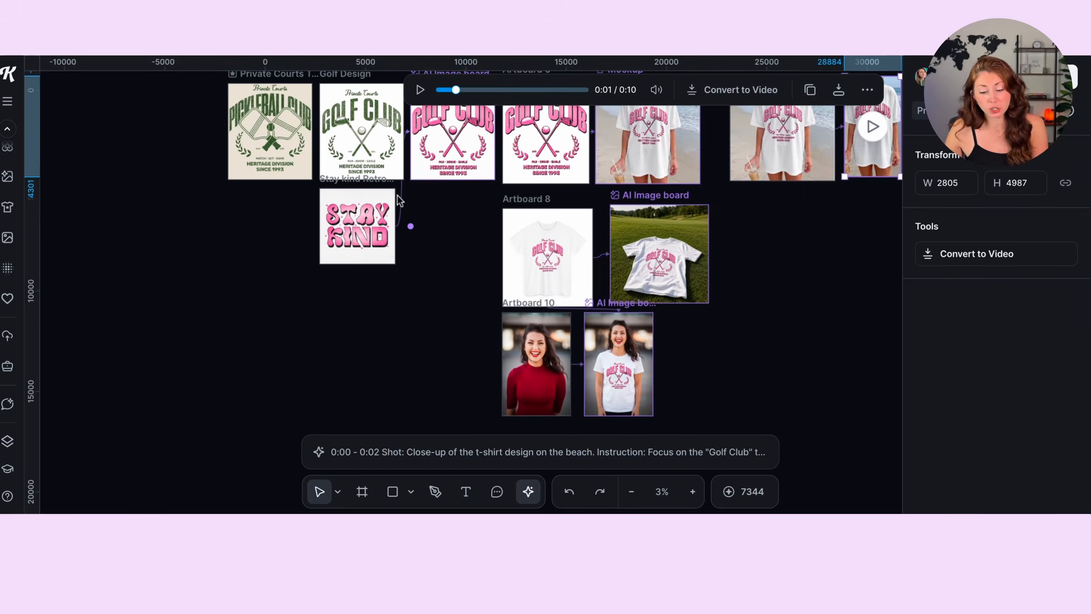
Step: Delete the Stay kind Retro Groovy Shirt artboard and the AI image board between Golf Design and Artboard 6
scroll(424, 215, "up", 5)
left_click(302, 181)
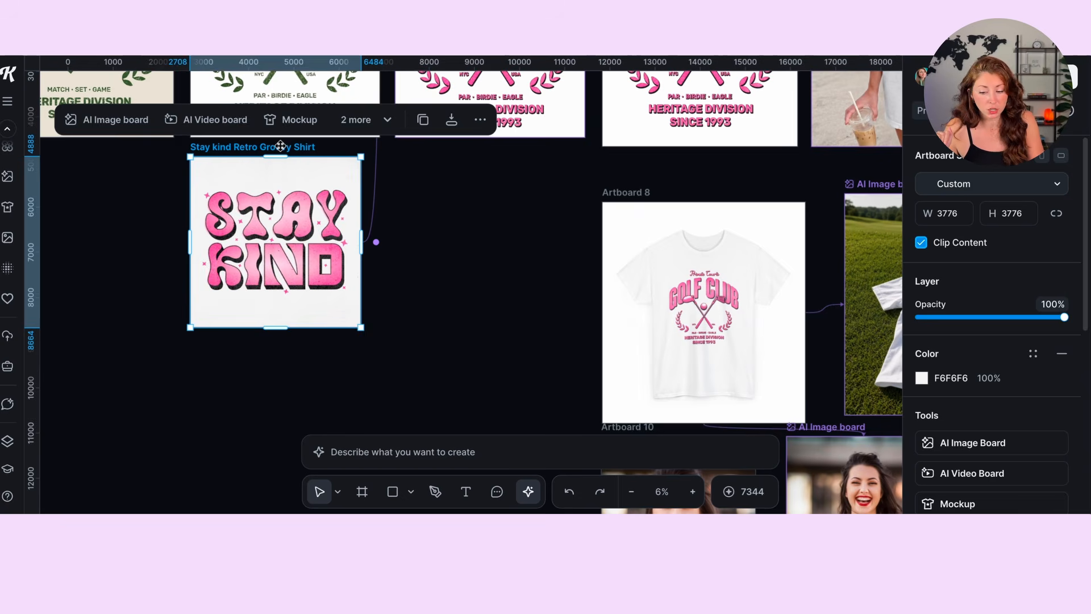
key("Delete")
scroll(366, 267, "up", 3)
scroll(367, 267, "right", 2)
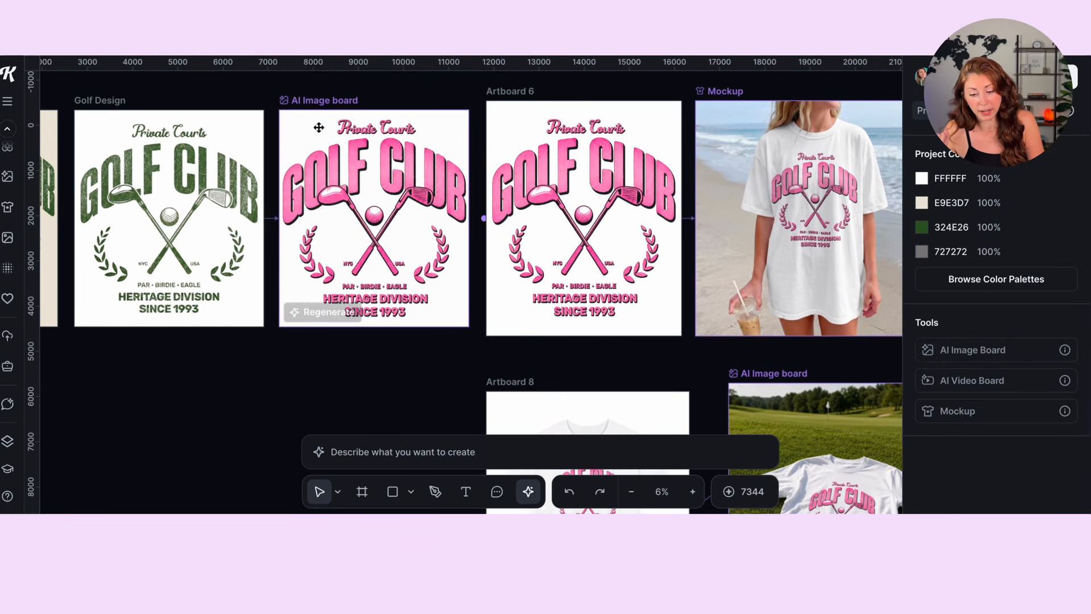
left_click(317, 100)
key("Delete")
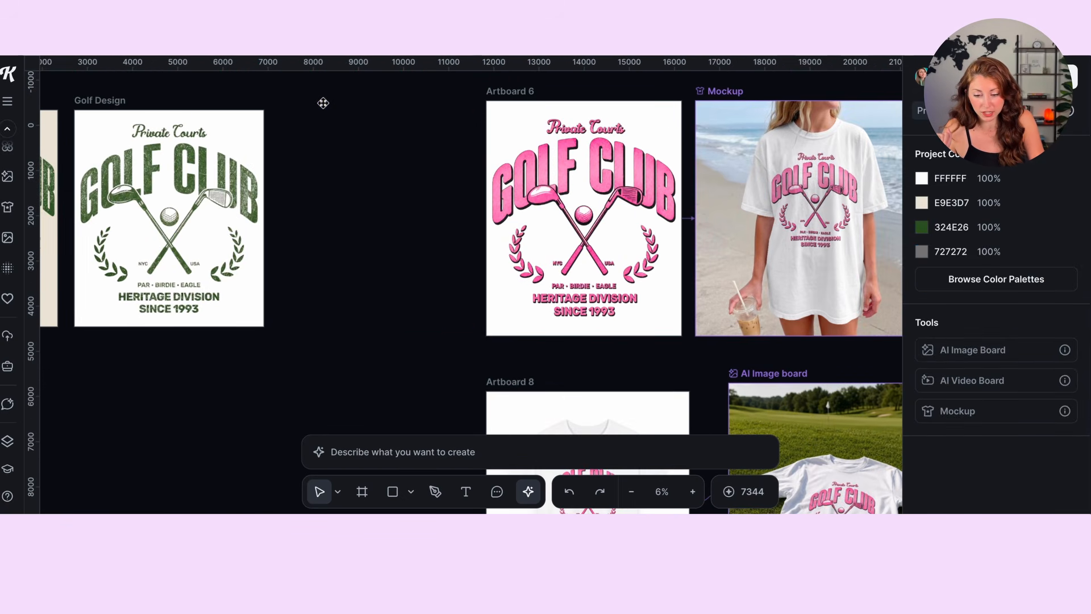
scroll(780, 273, "down", 3)
scroll(781, 274, "down", 2)
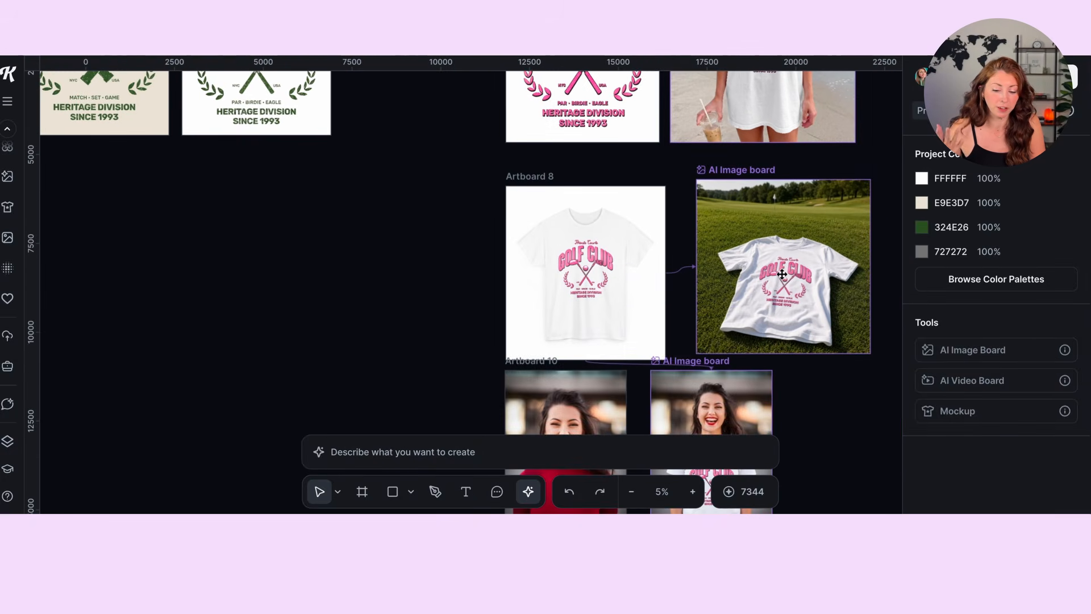
scroll(782, 275, "down", 3)
scroll(472, 252, "right", 3)
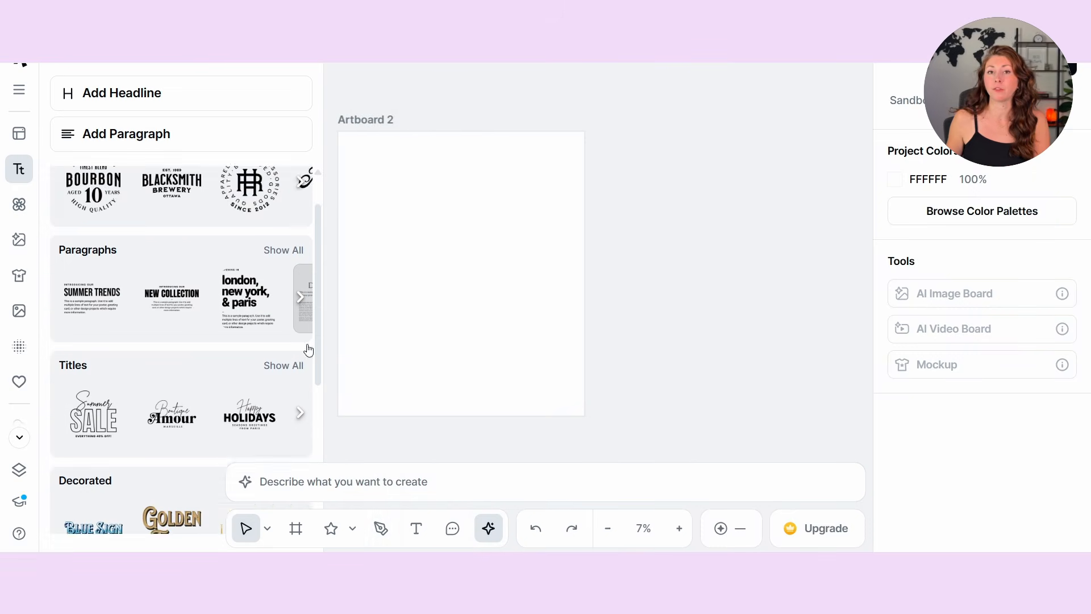
scroll(309, 350, "down", 3)
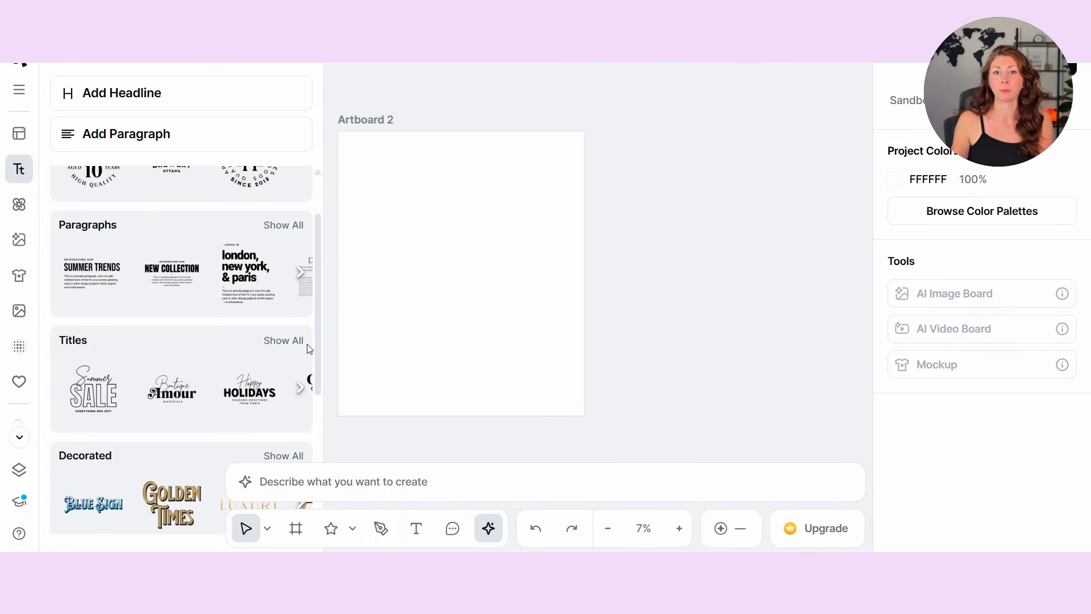
scroll(308, 355, "down", 2)
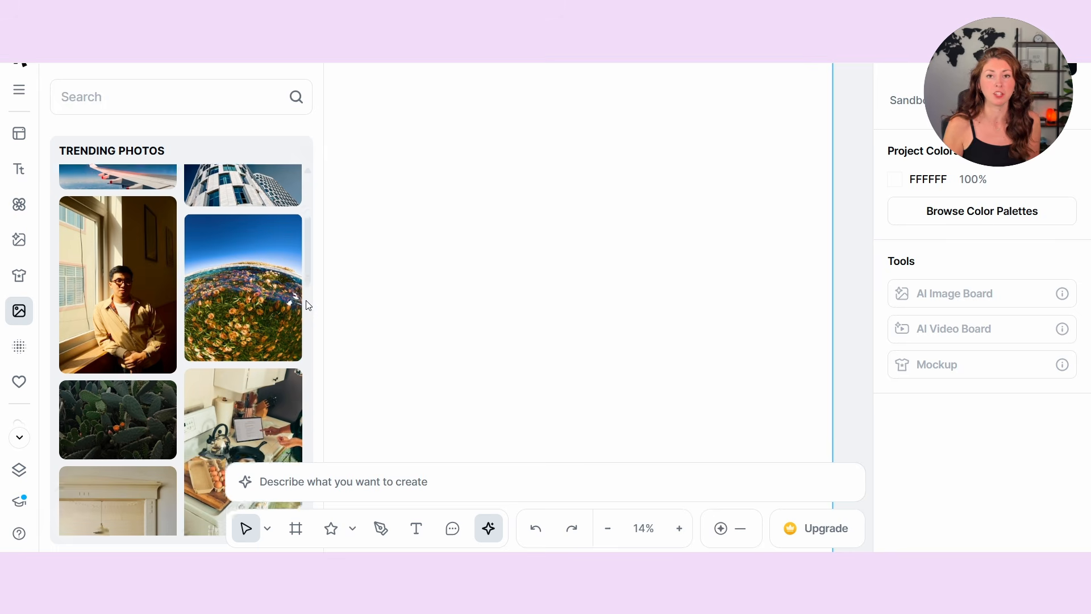
scroll(307, 305, "down", 5)
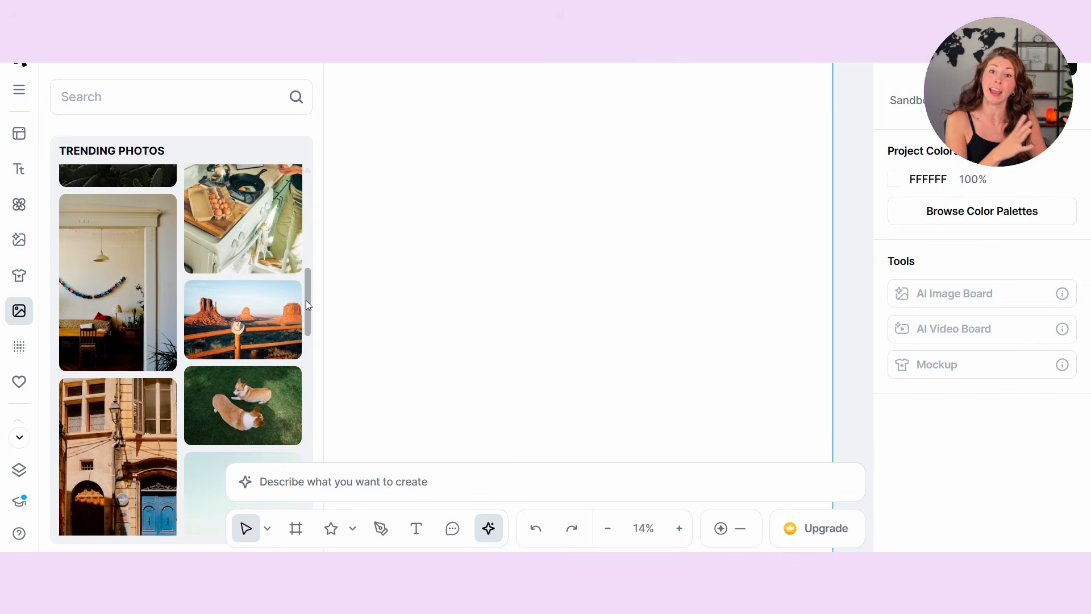